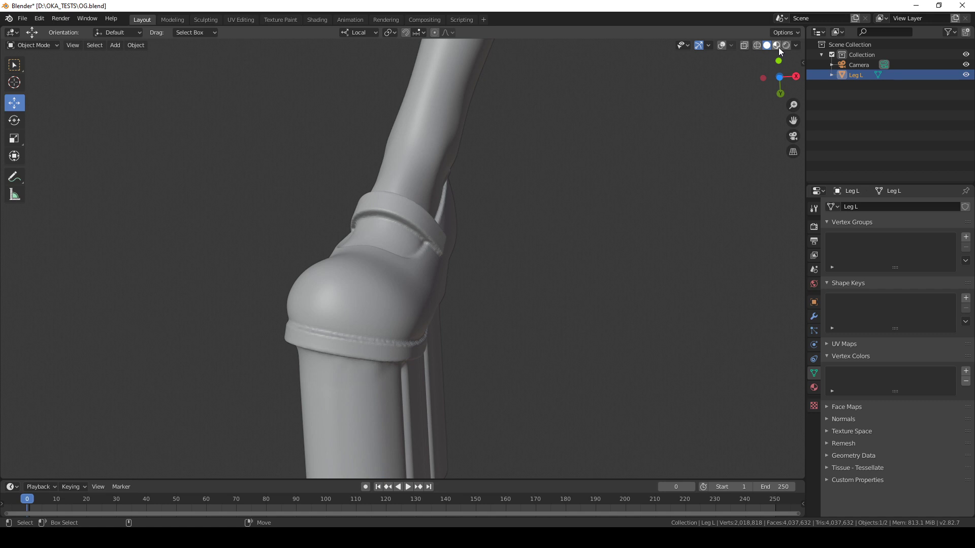
Step: Show the viewport overlays and examine the wireframe density of Leg L around the shoe and ankle strap
{"action": "left_click", "coordinate": [721, 46]}
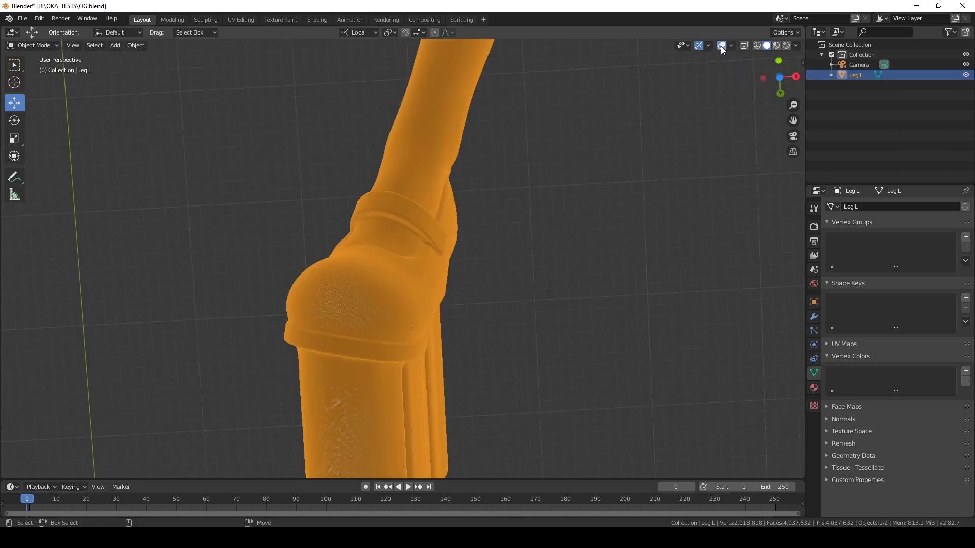
{"action": "left_click", "coordinate": [720, 46]}
{"action": "left_click", "coordinate": [721, 46]}
{"action": "scroll", "coordinate": [298, 366], "scroll_direction": "up", "scroll_amount": 5}
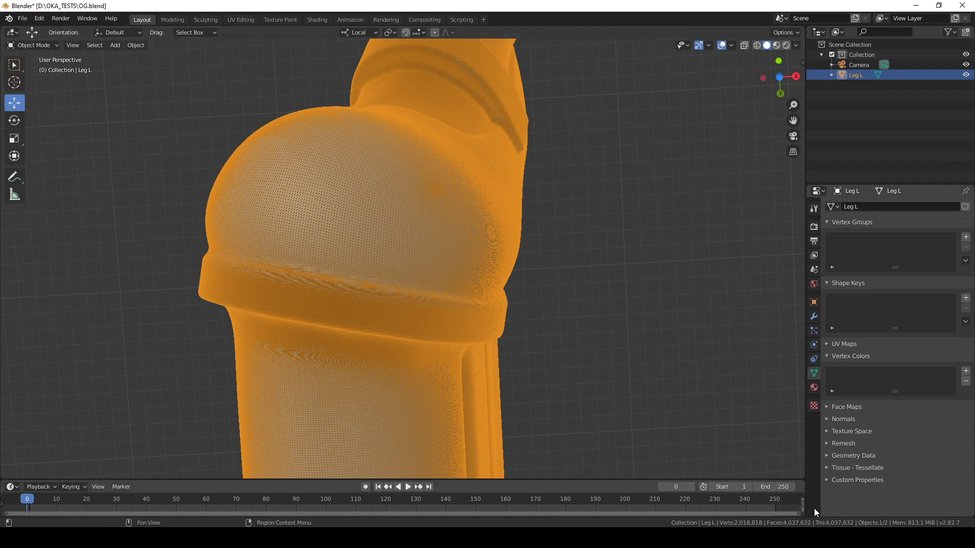
{"action": "scroll", "coordinate": [596, 342], "scroll_direction": "down", "scroll_amount": 4}
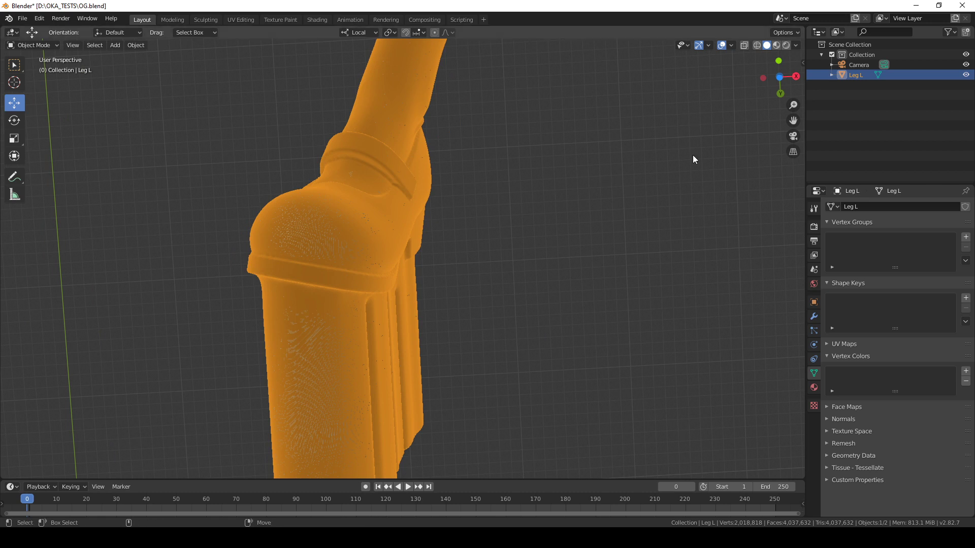
{"action": "left_click", "coordinate": [294, 235]}
{"action": "left_click", "coordinate": [297, 236]}
{"action": "middle_click_drag", "start_coordinate": [623, 387], "coordinate": [657, 380], "text": "shift"}
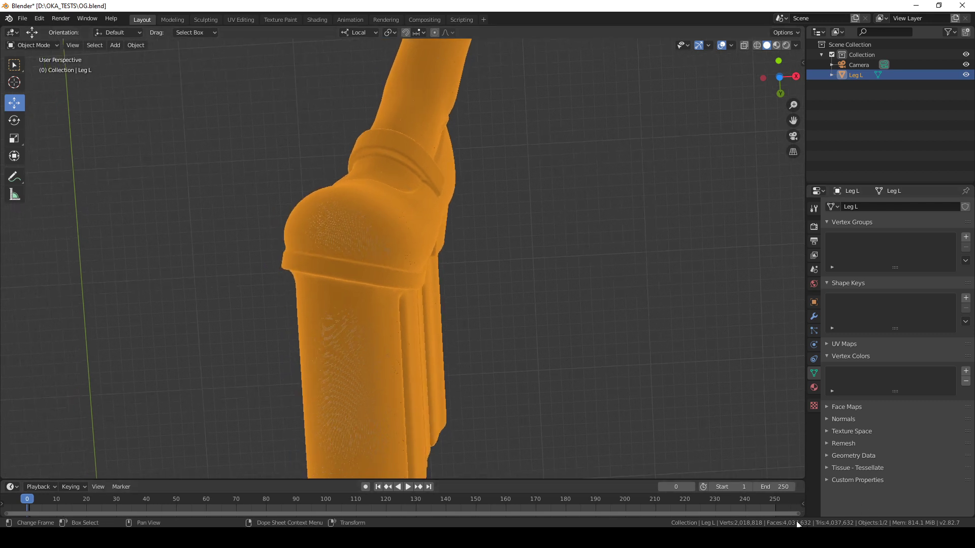
{"action": "scroll", "coordinate": [396, 213], "scroll_direction": "up", "scroll_amount": 4}
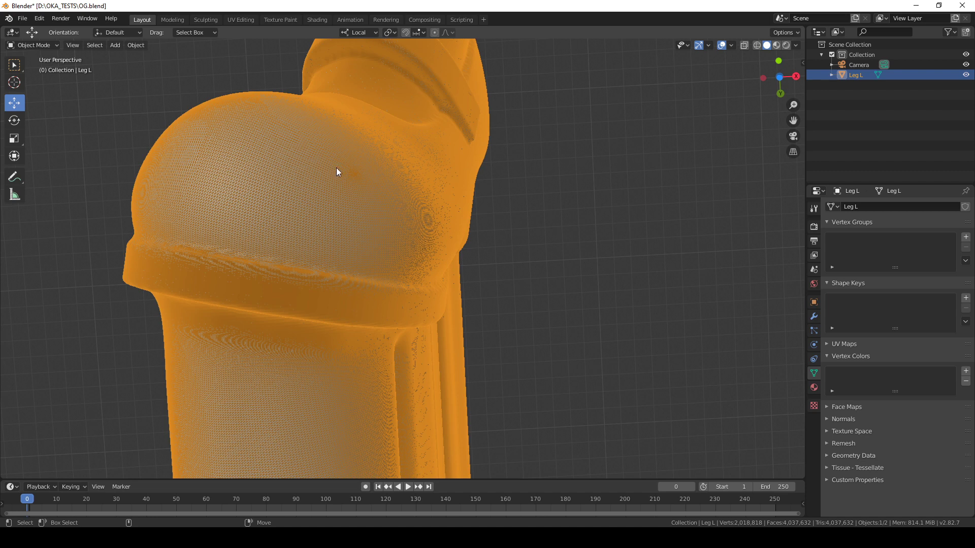
{"action": "scroll", "coordinate": [336, 196], "scroll_direction": "down", "scroll_amount": 4}
{"action": "middle_click_drag", "start_coordinate": [320, 197], "coordinate": [462, 297], "text": "shift"}
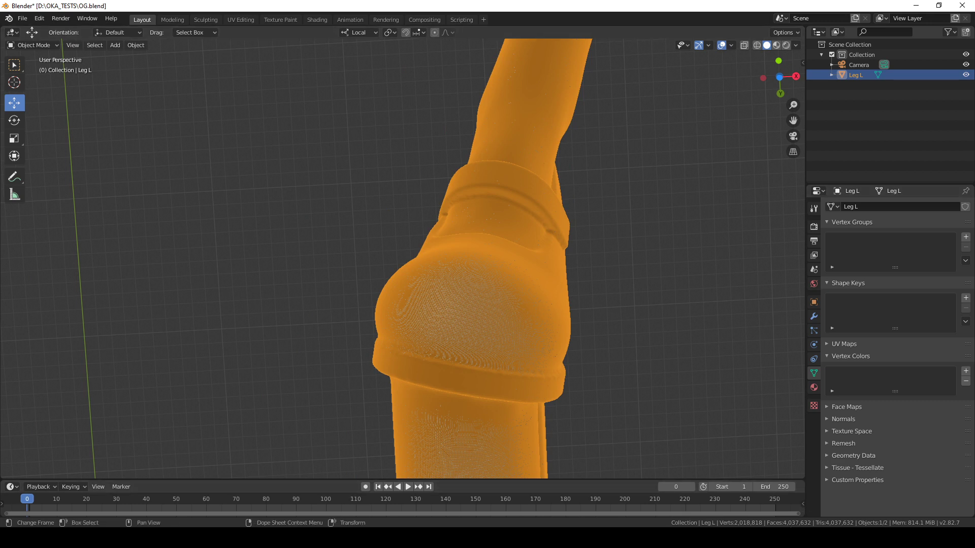
{"action": "middle_click_drag", "start_coordinate": [641, 207], "coordinate": [413, 219], "text": "shift"}
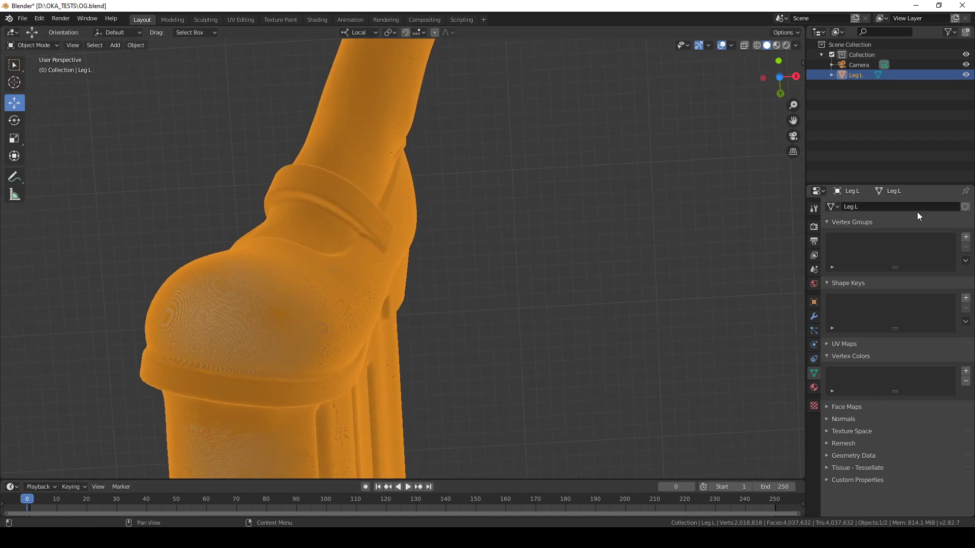
Step: Add a Decimate modifier to Leg L and set its Collapse ratio to 0.1
{"action": "left_click", "coordinate": [814, 317]}
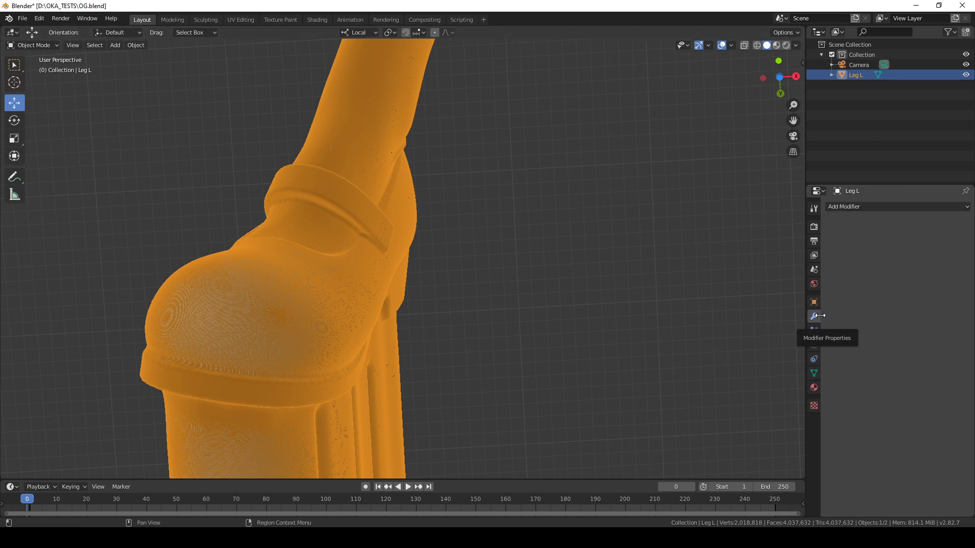
{"action": "left_click", "coordinate": [899, 208]}
{"action": "left_click", "coordinate": [899, 208]}
{"action": "left_click", "coordinate": [884, 208]}
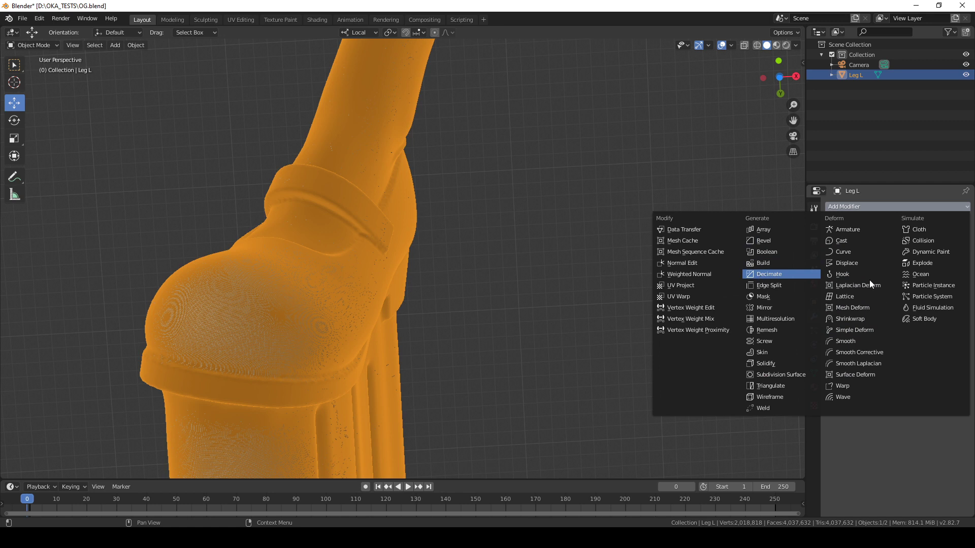
{"action": "left_click", "coordinate": [769, 274]}
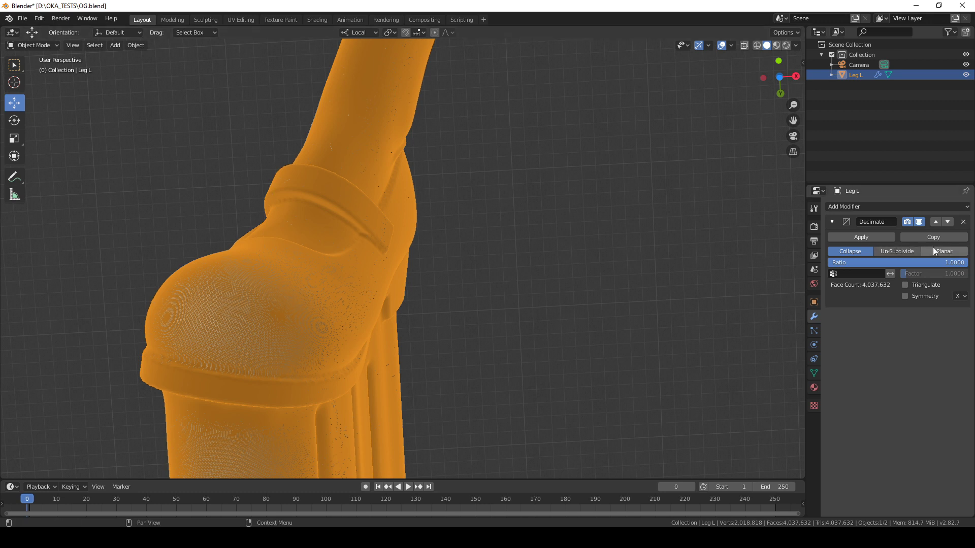
{"action": "left_click", "coordinate": [859, 263]}
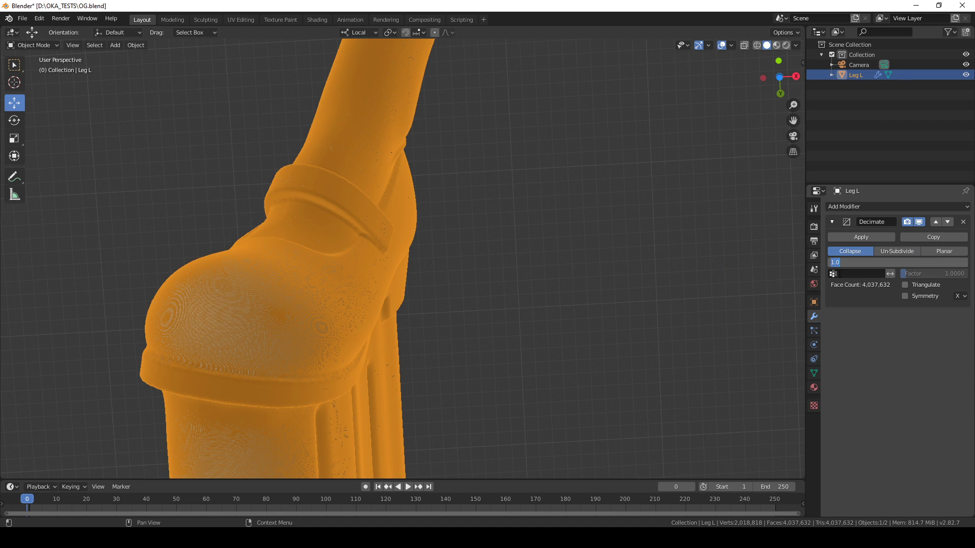
{"action": "type", "text": ".1"}
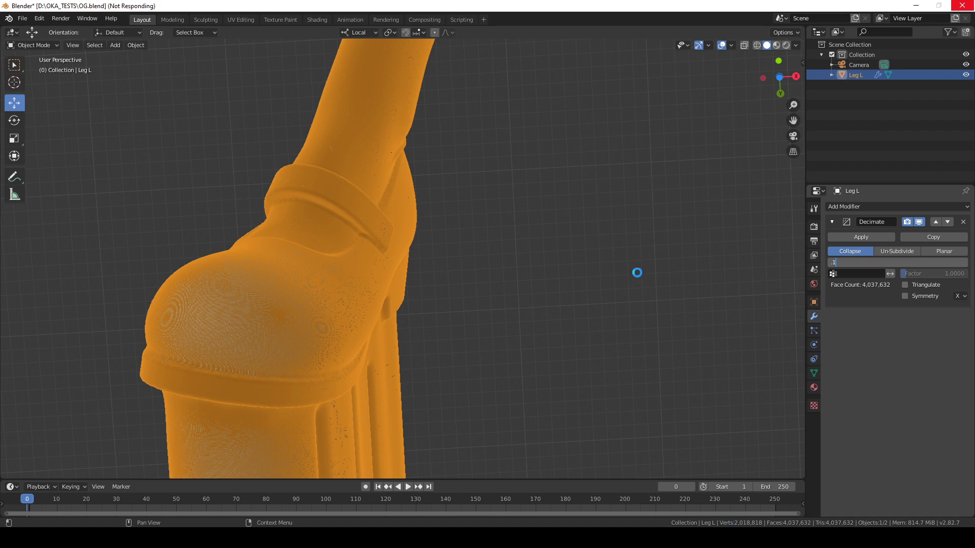
Step: Examine the decimated leg's wireframe, then hide the overlays and inspect the shaded surface around the shoe and strap
{"action": "middle_click_drag", "start_coordinate": [391, 260], "coordinate": [418, 271], "text": "shift"}
{"action": "scroll", "coordinate": [437, 267], "scroll_direction": "up", "scroll_amount": 3}
{"action": "scroll", "coordinate": [472, 259], "scroll_direction": "down", "scroll_amount": 2}
{"action": "scroll", "coordinate": [487, 257], "scroll_direction": "down", "scroll_amount": 1}
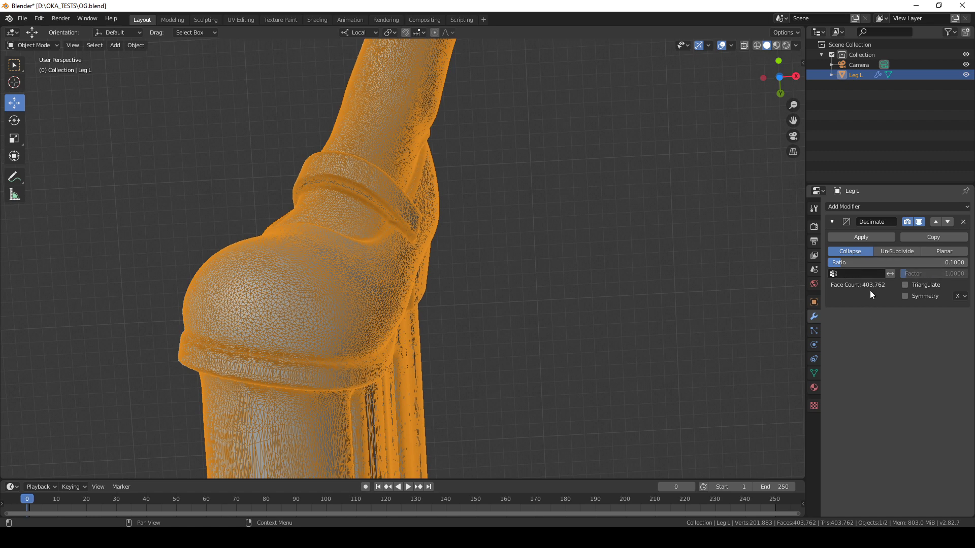
{"action": "left_click", "coordinate": [722, 44]}
{"action": "scroll", "coordinate": [304, 208], "scroll_direction": "up", "scroll_amount": 2}
{"action": "middle_click_drag", "start_coordinate": [303, 208], "coordinate": [383, 182], "text": "shift"}
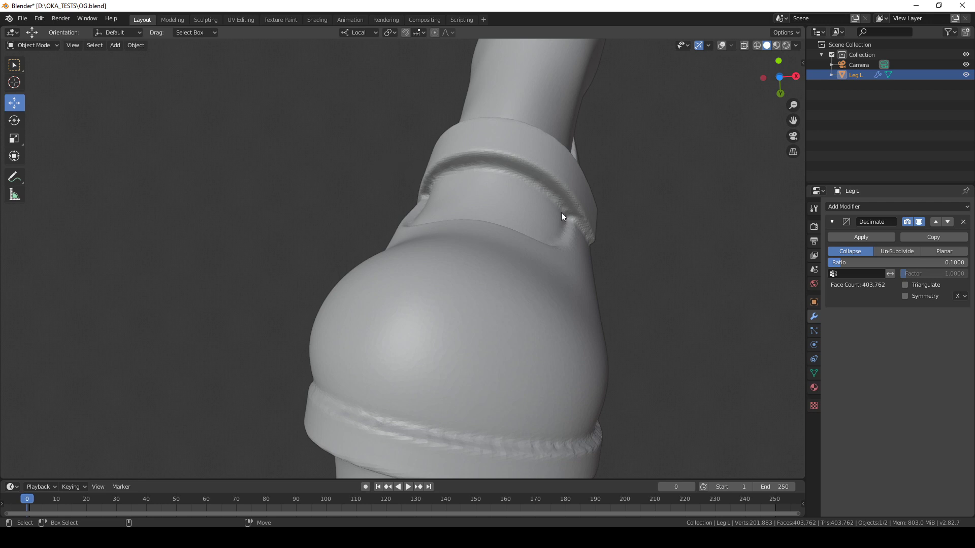
{"action": "middle_click_drag", "start_coordinate": [629, 337], "coordinate": [261, 161], "text": "shift"}
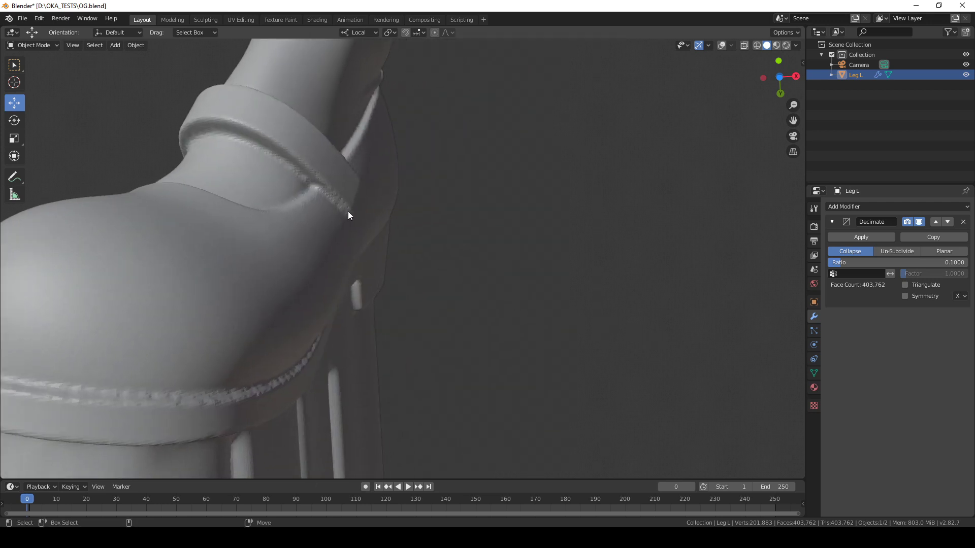
{"action": "scroll", "coordinate": [202, 414], "scroll_direction": "down", "scroll_amount": 3}
{"action": "middle_click_drag", "start_coordinate": [198, 394], "coordinate": [263, 325], "text": "shift"}
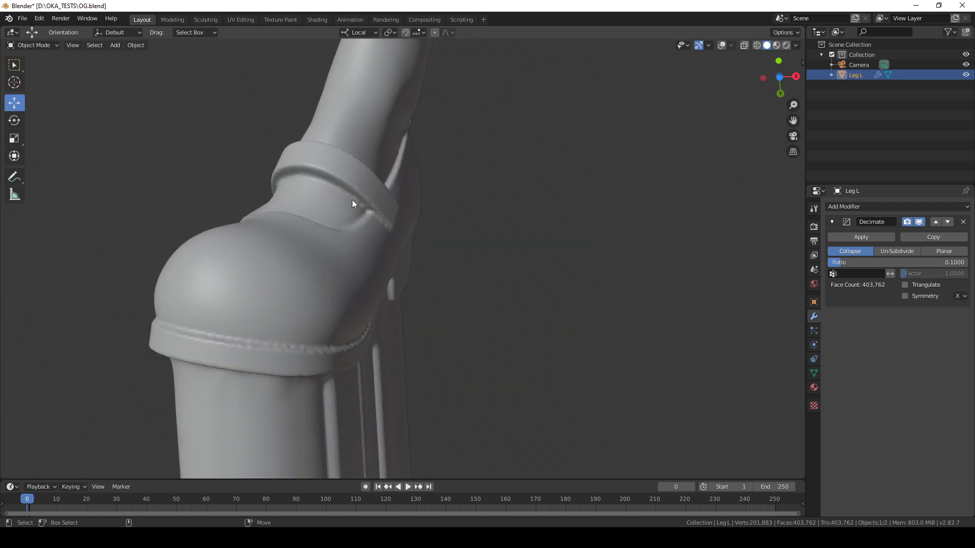
Step: Place a duplicate of Leg L beside the original along the local X axis and remove the copy's Decimate modifier
{"action": "middle_click_drag", "start_coordinate": [349, 242], "coordinate": [243, 259], "text": "shift"}
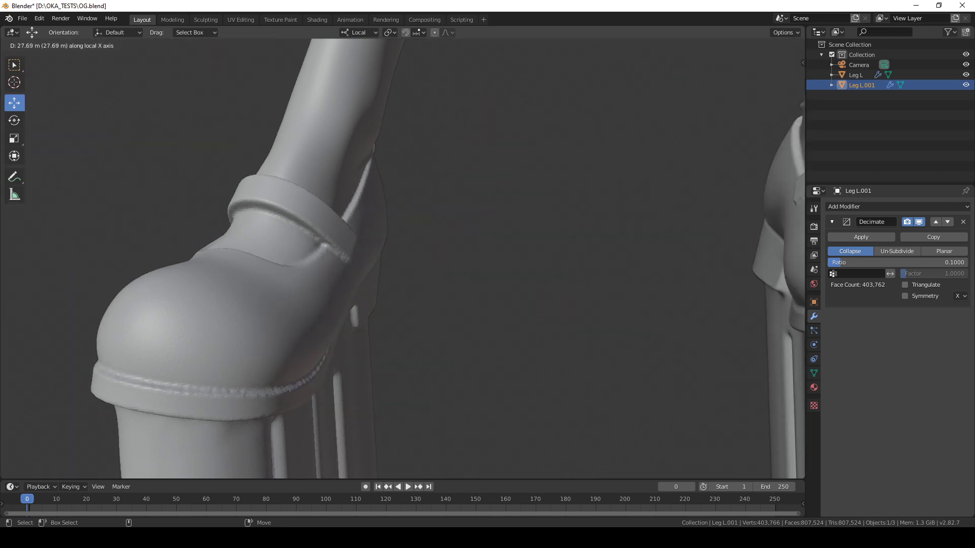
{"action": "left_click", "coordinate": [634, 414]}
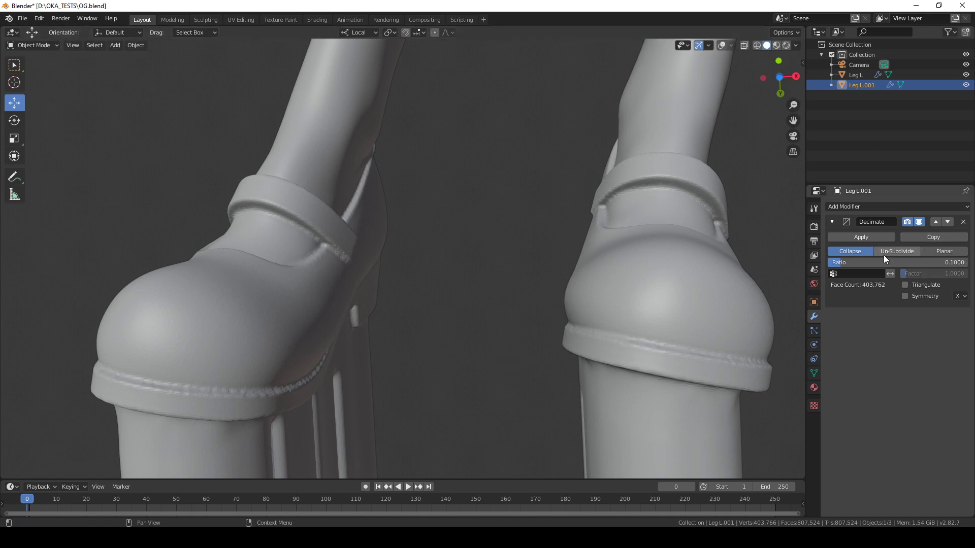
{"action": "left_click", "coordinate": [963, 222]}
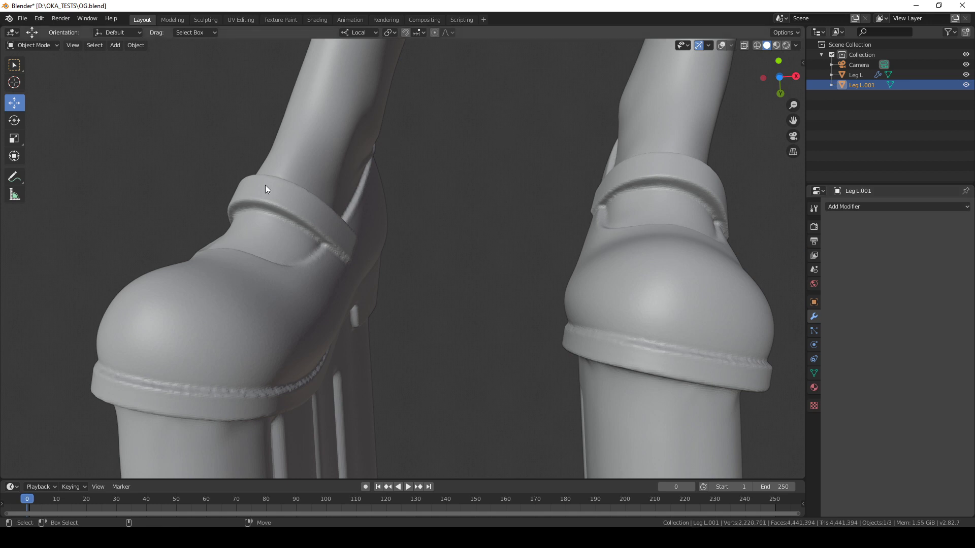
Step: Compare the decimated leg with the full-resolution copy, both with wireframe overlays shown and with them hidden
{"action": "middle_click_drag", "start_coordinate": [725, 222], "coordinate": [655, 221], "text": "shift"}
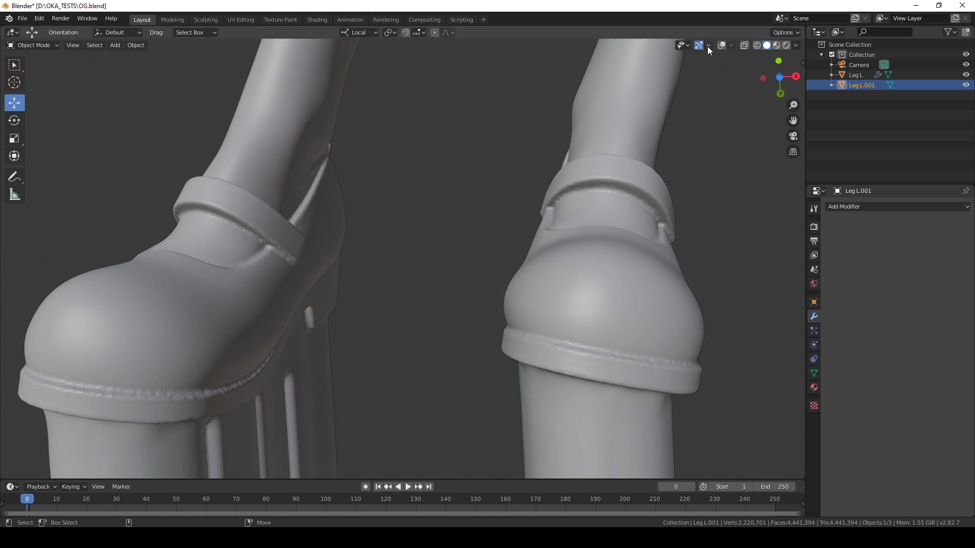
{"action": "left_click", "coordinate": [720, 45]}
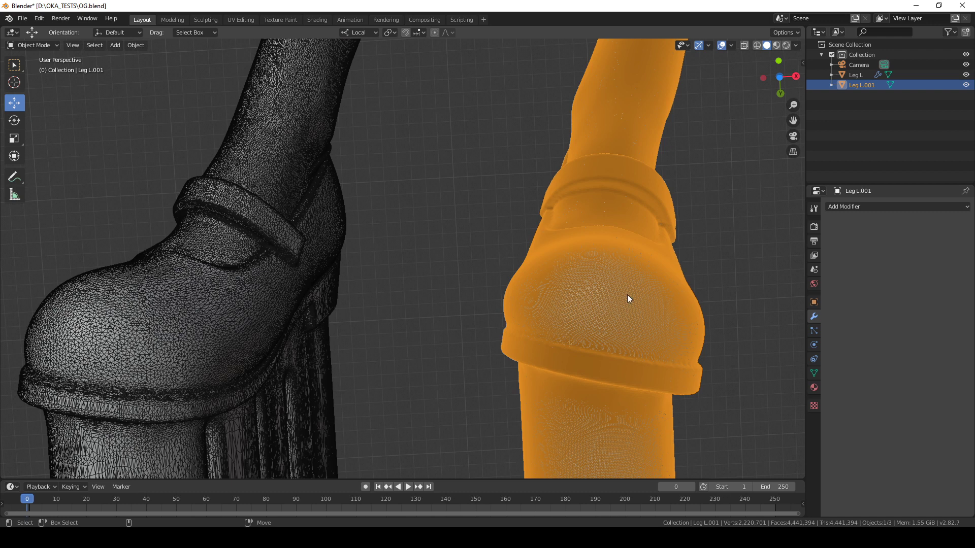
{"action": "left_click", "coordinate": [372, 380]}
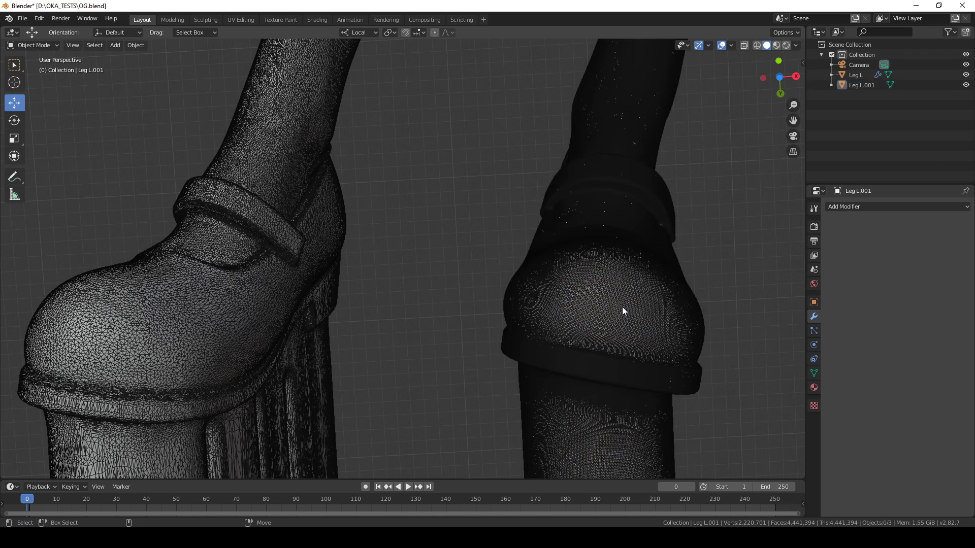
{"action": "scroll", "coordinate": [352, 223], "scroll_direction": "down", "scroll_amount": 4}
{"action": "middle_click_drag", "start_coordinate": [348, 263], "coordinate": [371, 245], "text": "shift"}
{"action": "scroll", "coordinate": [400, 223], "scroll_direction": "up", "scroll_amount": 4}
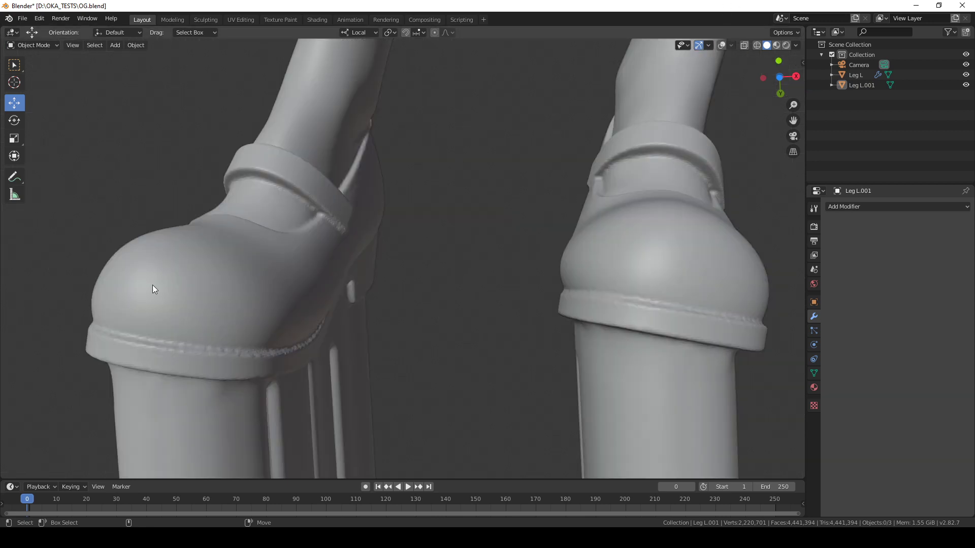
{"action": "scroll", "coordinate": [228, 353], "scroll_direction": "up", "scroll_amount": 4}
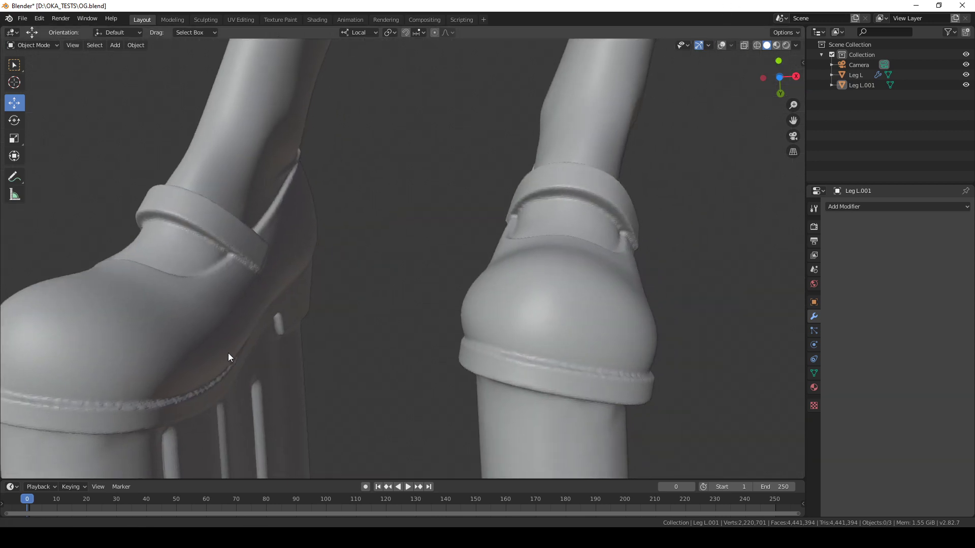
{"action": "scroll", "coordinate": [672, 199], "scroll_direction": "down", "scroll_amount": 2}
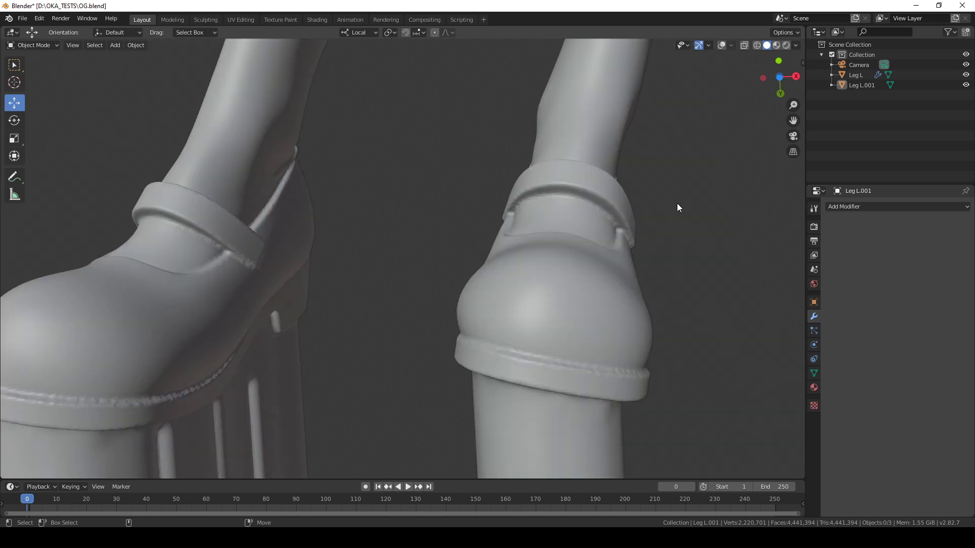
{"action": "middle_click_drag", "start_coordinate": [196, 241], "coordinate": [248, 215], "text": "shift"}
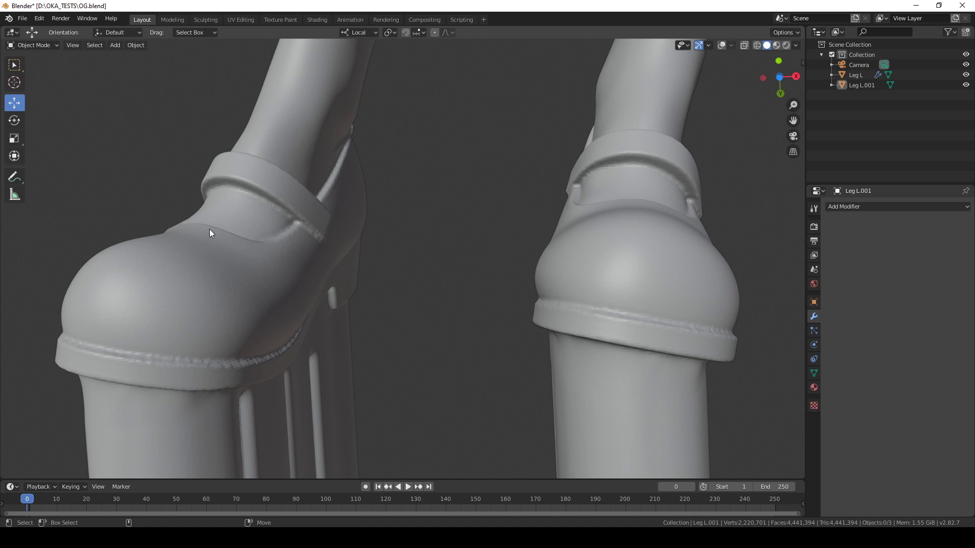
Step: Set the Decimate ratio of the original Leg L to 0.02
{"action": "left_click", "coordinate": [272, 239]}
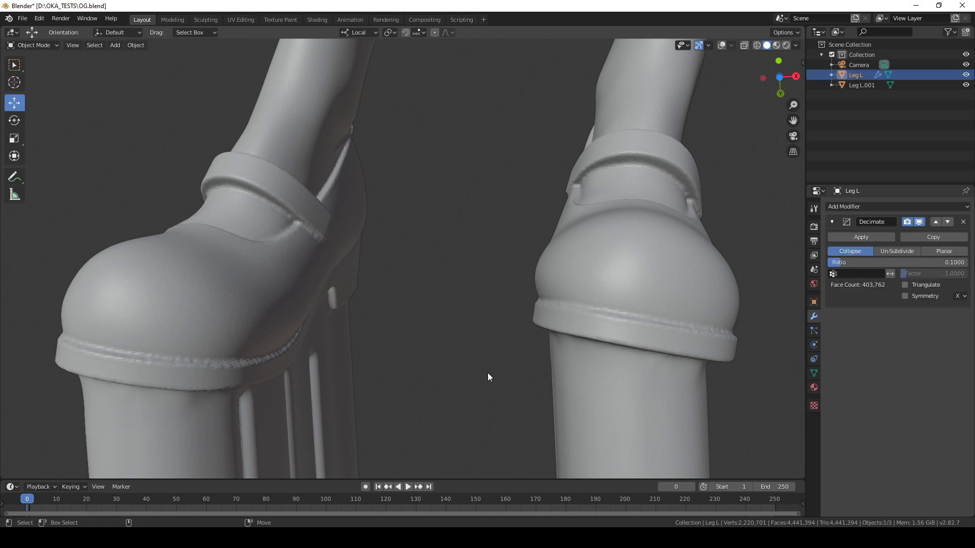
{"action": "double_click", "coordinate": [937, 262]}
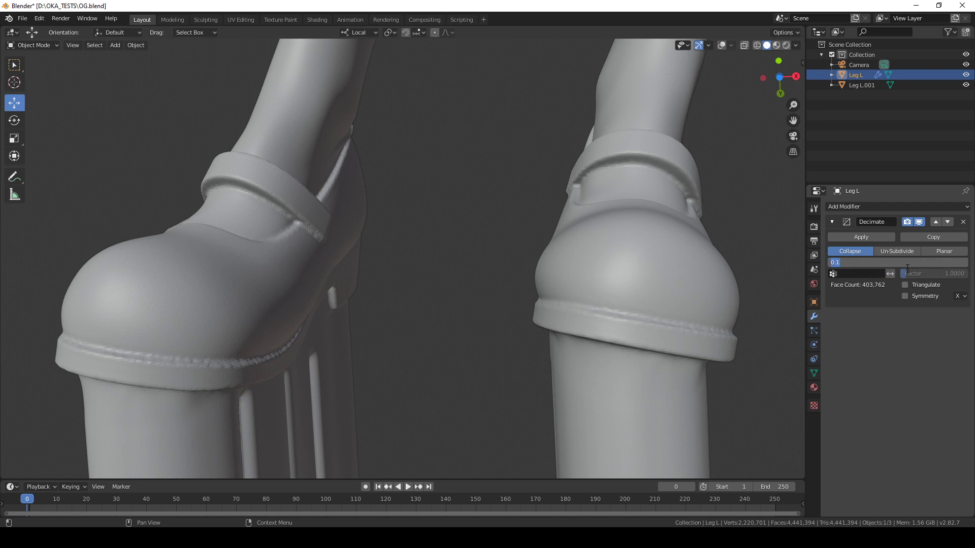
{"action": "type", "text": ".02"}
{"action": "key", "text": "Return"}
Step: Compare the more strongly decimated Leg L with the full-resolution copy in wireframe overlay and plain shaded display
{"action": "middle_click_drag", "start_coordinate": [601, 194], "coordinate": [586, 136], "text": "shift"}
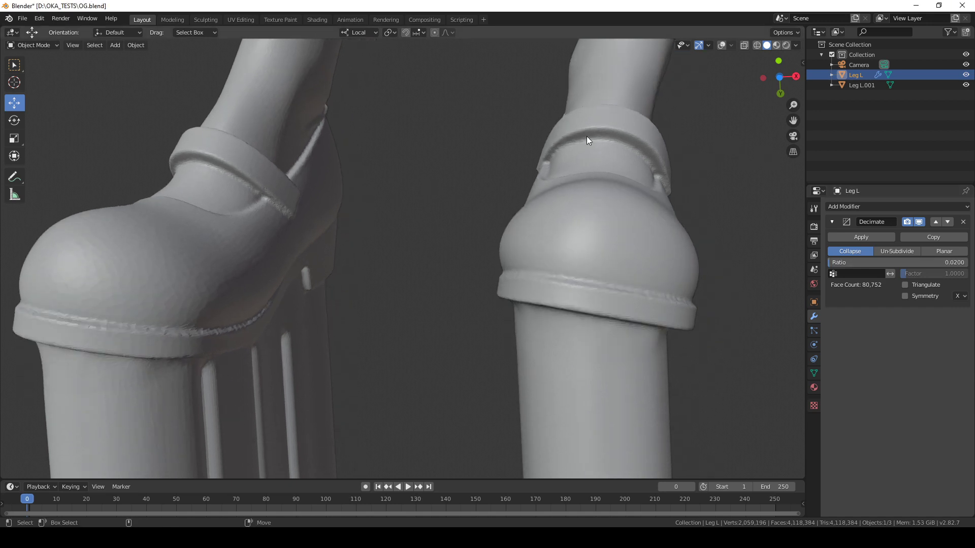
{"action": "left_click", "coordinate": [721, 44]}
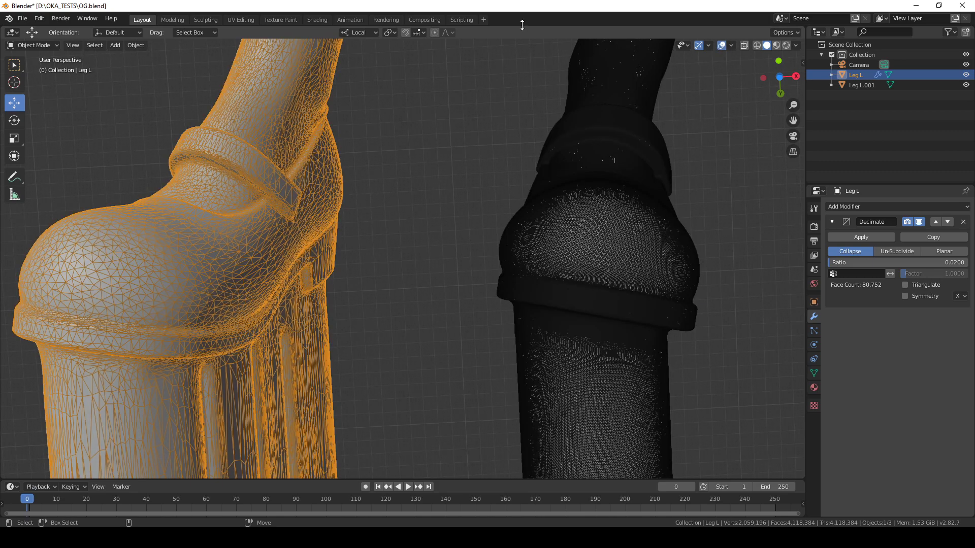
{"action": "middle_click_drag", "start_coordinate": [245, 203], "coordinate": [249, 264], "text": "ctrl"}
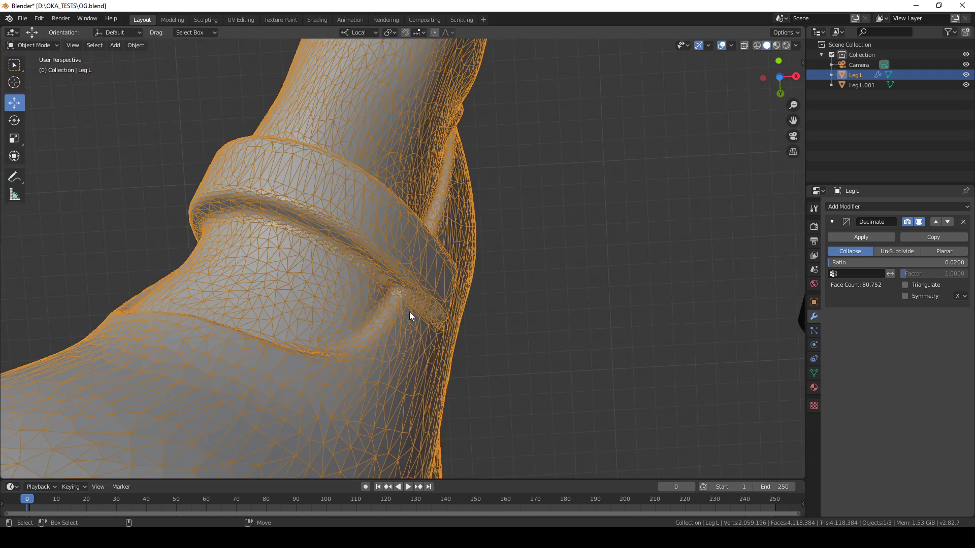
{"action": "scroll", "coordinate": [373, 258], "scroll_direction": "down", "scroll_amount": 6}
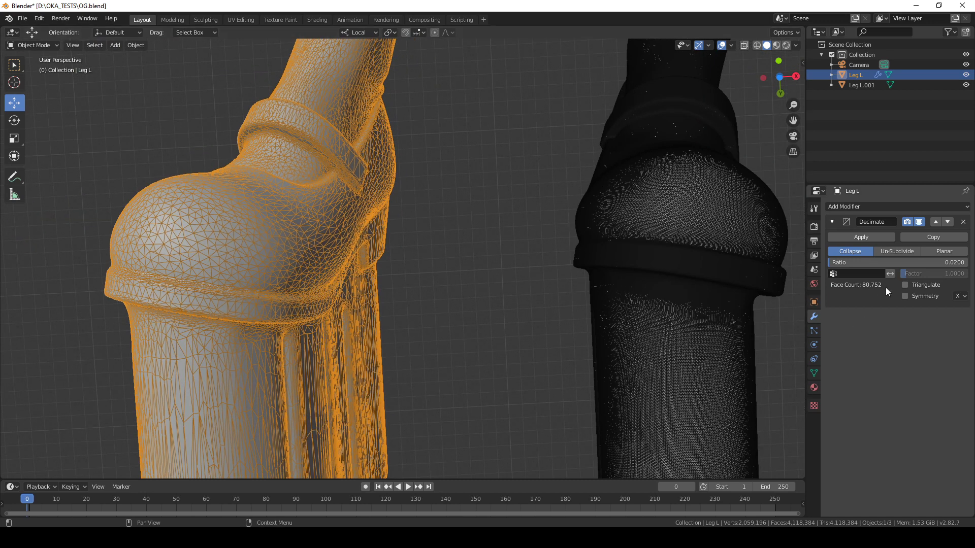
{"action": "scroll", "coordinate": [145, 303], "scroll_direction": "down", "scroll_amount": 4}
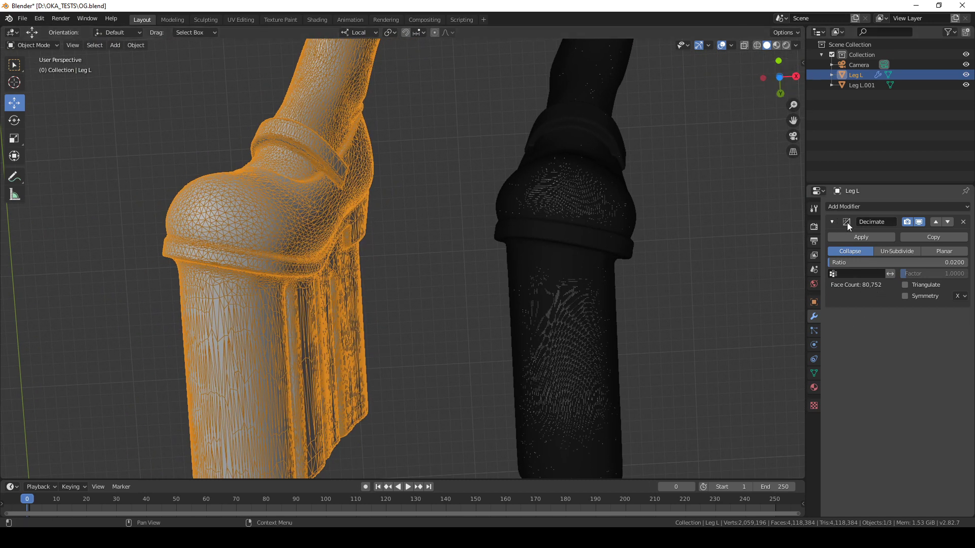
{"action": "left_click", "coordinate": [721, 46]}
{"action": "scroll", "coordinate": [242, 212], "scroll_direction": "up", "scroll_amount": 5}
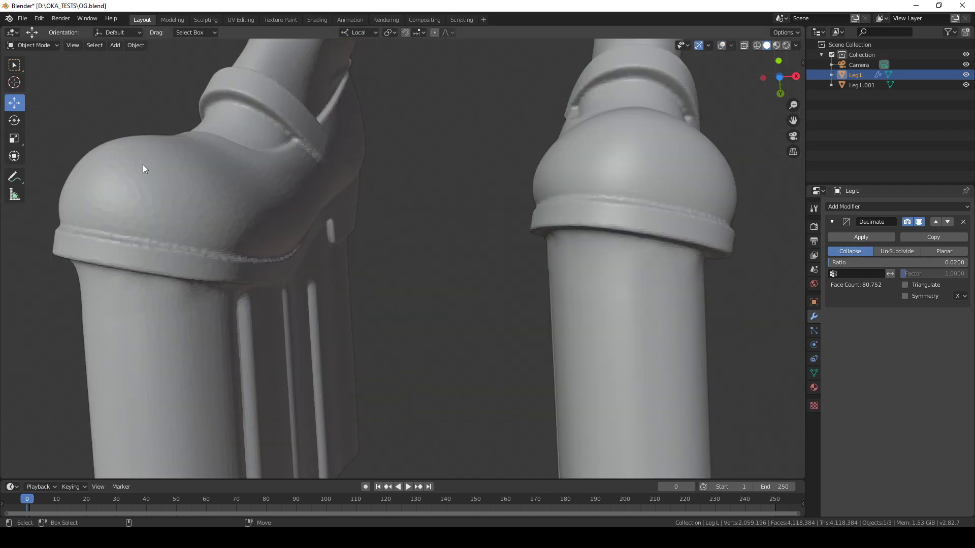
{"action": "scroll", "coordinate": [313, 262], "scroll_direction": "down", "scroll_amount": 2}
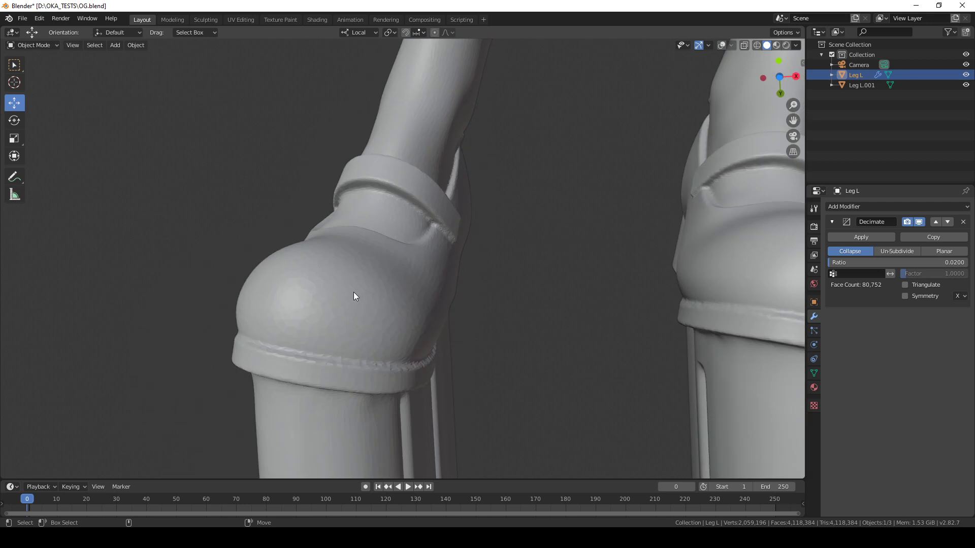
Step: Inspect the shoes and then the full length of the decimated leg and the full-resolution copy side by side in shaded display
{"action": "middle_click_drag", "start_coordinate": [510, 286], "coordinate": [334, 279], "text": "shift"}
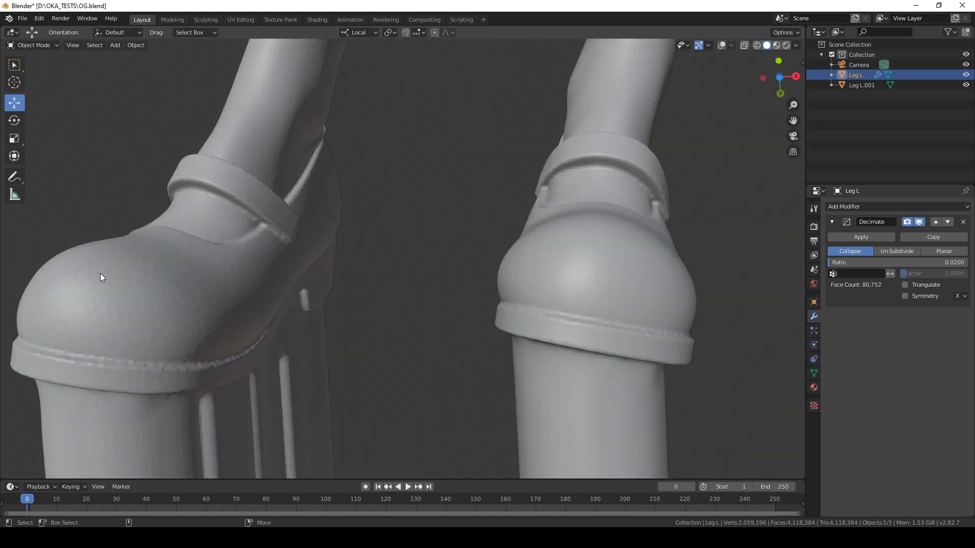
{"action": "scroll", "coordinate": [101, 274], "scroll_direction": "down", "scroll_amount": 1}
{"action": "middle_click_drag", "start_coordinate": [104, 277], "coordinate": [66, 286], "text": "shift"}
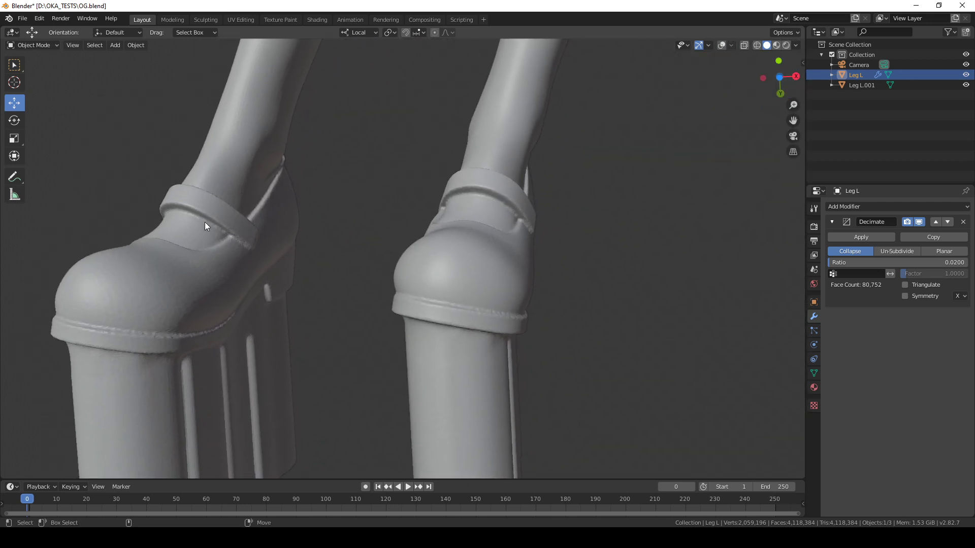
{"action": "scroll", "coordinate": [280, 169], "scroll_direction": "down", "scroll_amount": 8}
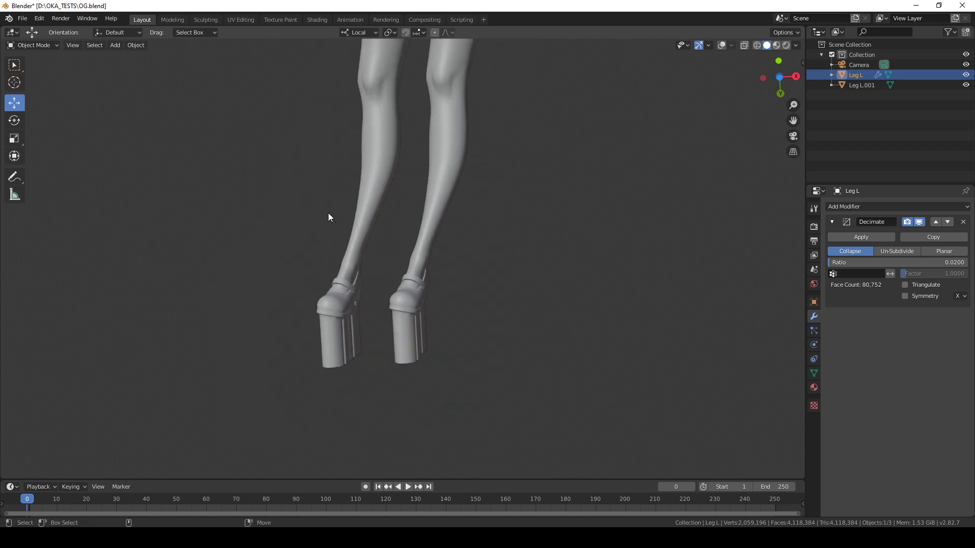
{"action": "scroll", "coordinate": [357, 217], "scroll_direction": "down", "scroll_amount": 2}
{"action": "scroll", "coordinate": [414, 222], "scroll_direction": "up", "scroll_amount": 1}
{"action": "scroll", "coordinate": [400, 168], "scroll_direction": "down", "scroll_amount": 4}
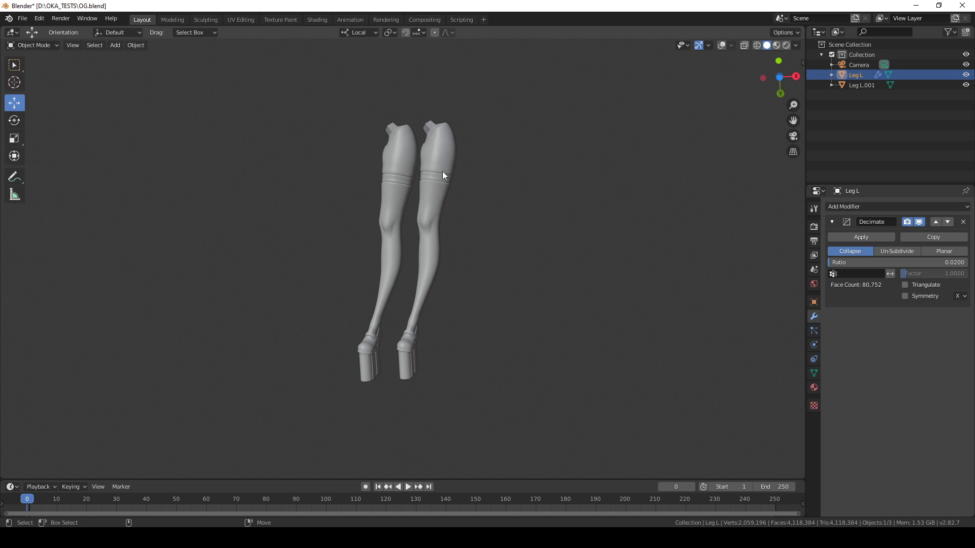
{"action": "scroll", "coordinate": [492, 188], "scroll_direction": "up", "scroll_amount": 4}
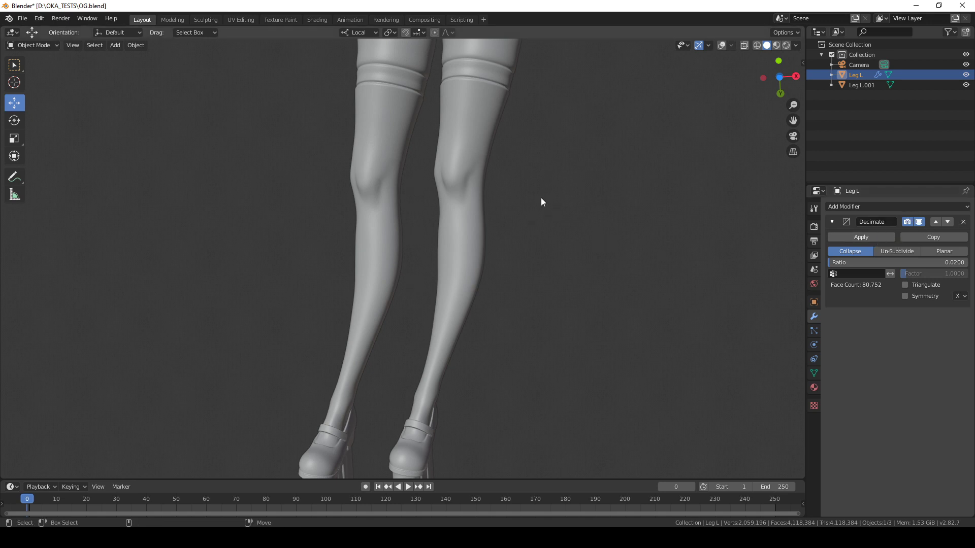
Step: Select the full-resolution copy Leg L.001 and turn on the Screencast Keys display
{"action": "left_click", "coordinate": [462, 153]}
{"action": "middle_click_drag", "start_coordinate": [464, 151], "coordinate": [391, 196], "text": "shift"}
{"action": "scroll", "coordinate": [389, 186], "scroll_direction": "down", "scroll_amount": 3}
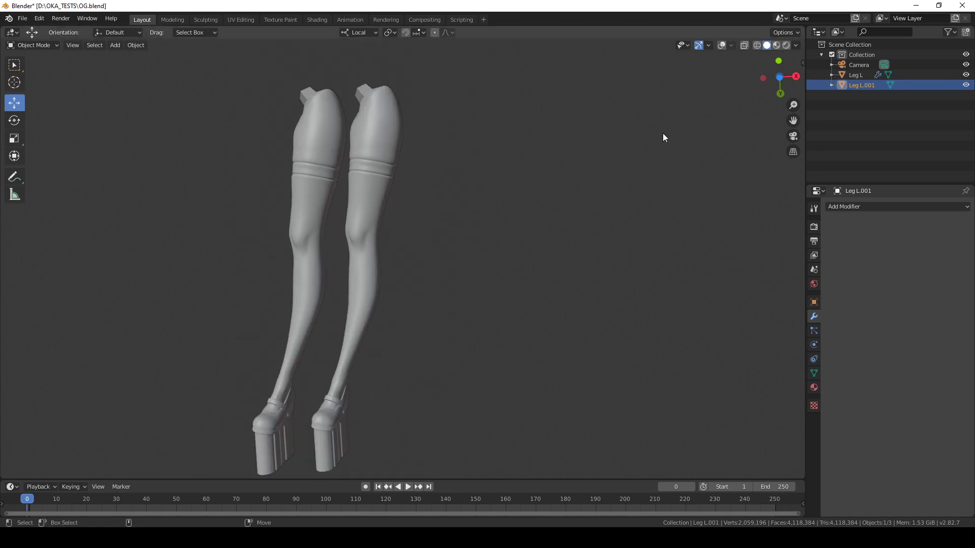
{"action": "scroll", "coordinate": [359, 292], "scroll_direction": "up", "scroll_amount": 3}
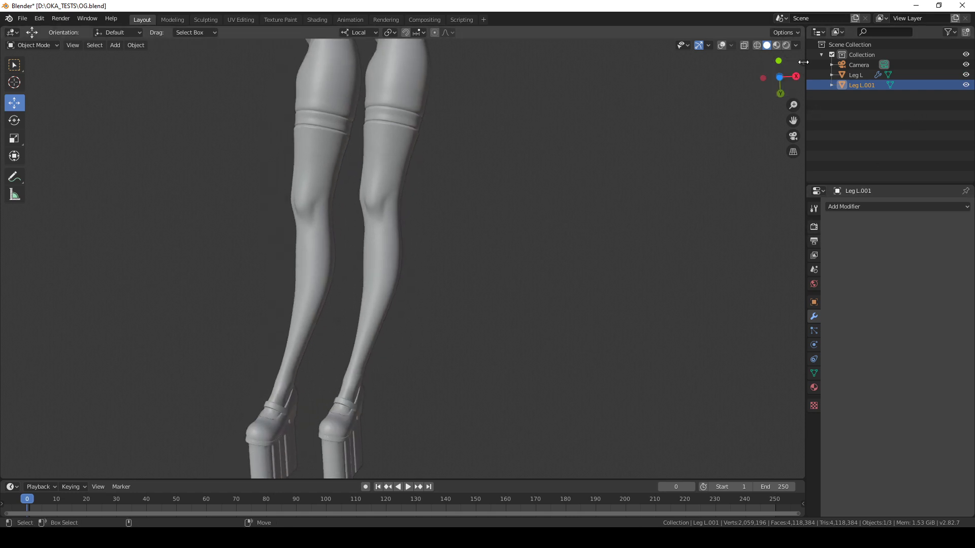
{"action": "key", "text": "n"}
{"action": "left_click", "coordinate": [799, 139]}
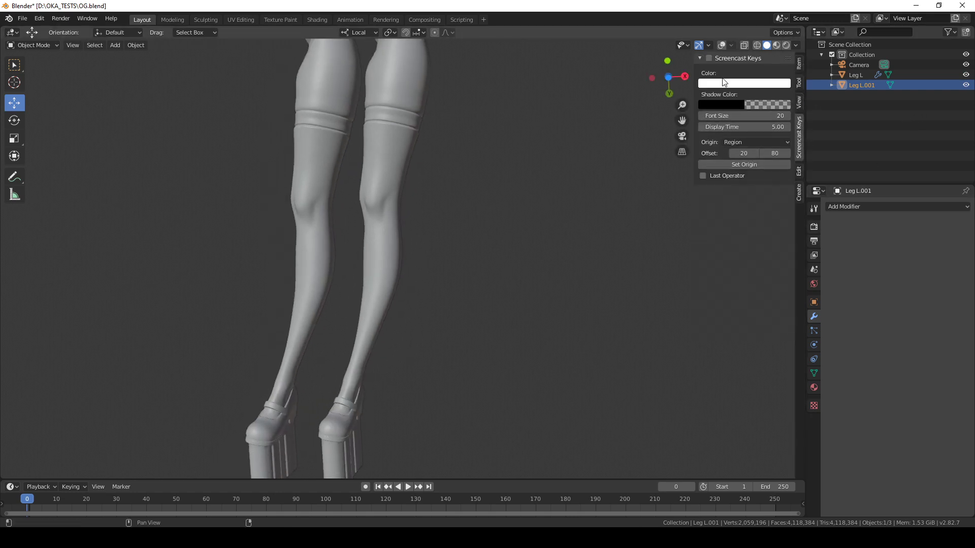
{"action": "middle_click_drag", "start_coordinate": [604, 280], "coordinate": [583, 242]}
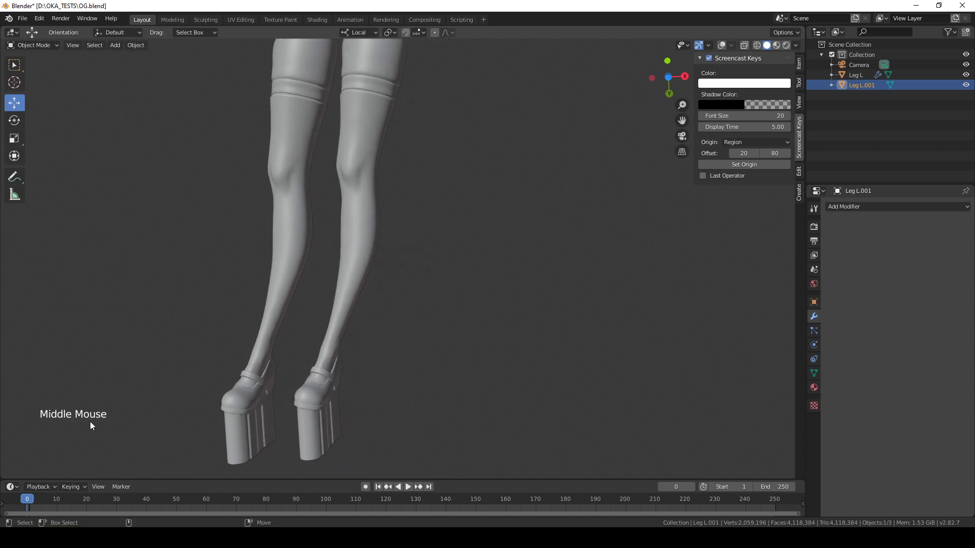
Step: Duplicate Leg L.001 and place the new copy beside it along the local X axis
{"action": "middle_click_drag", "start_coordinate": [264, 291], "coordinate": [269, 367]}
{"action": "scroll", "coordinate": [358, 173], "scroll_direction": "down", "scroll_amount": 1}
{"action": "left_click", "coordinate": [382, 150]}
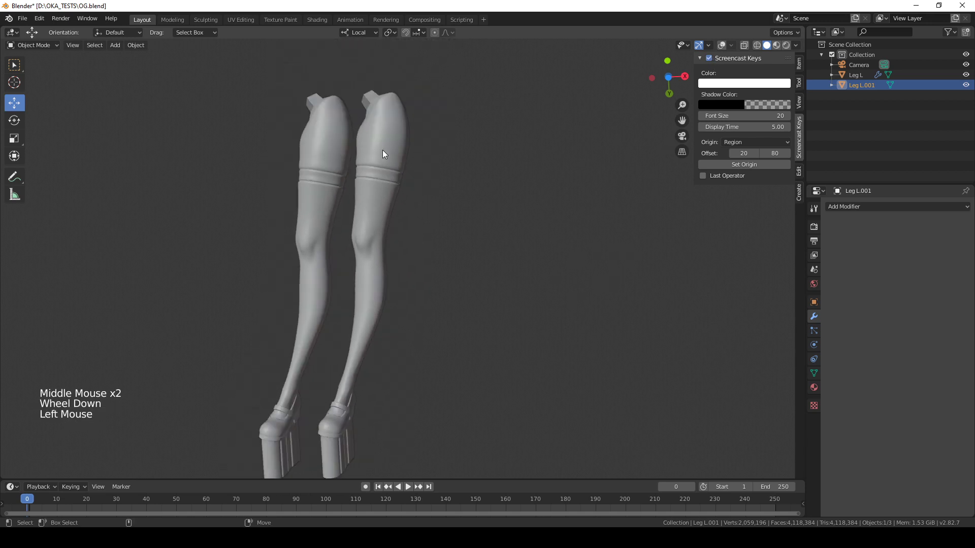
{"action": "key", "text": "ctrl"}
{"action": "key", "text": "ctrl+d"}
{"action": "key", "text": "x"}
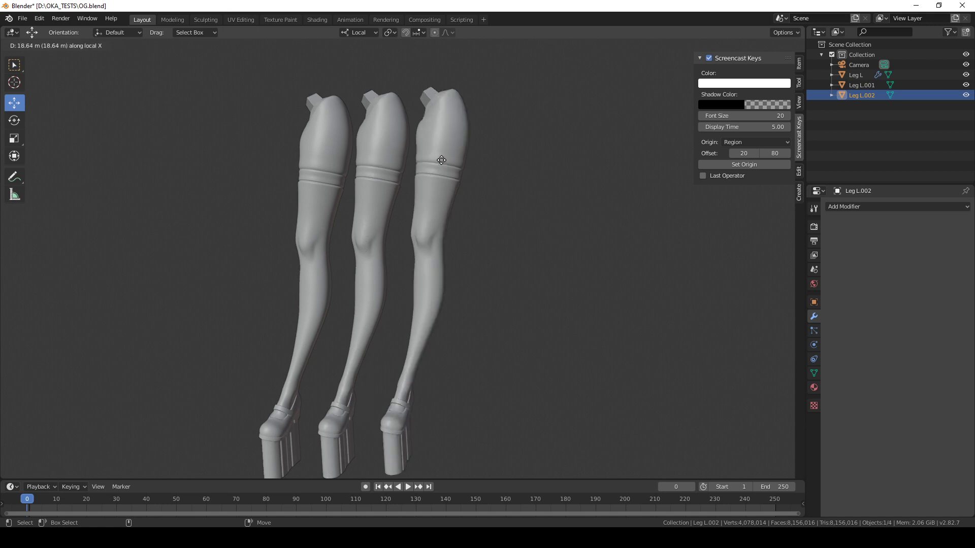
{"action": "left_click", "coordinate": [548, 232]}
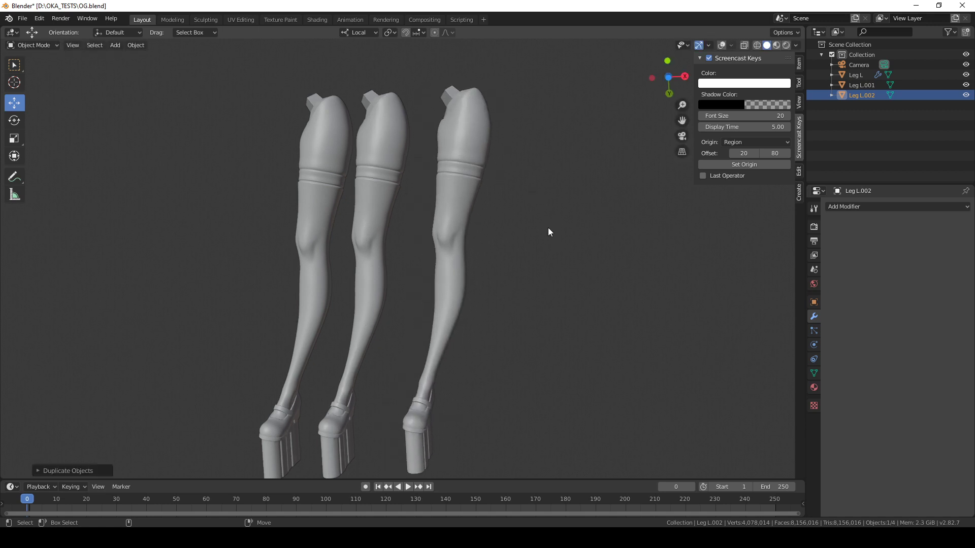
Step: Show the viewport overlays with wireframes and select the new copy Leg L.002
{"action": "left_click", "coordinate": [505, 201]}
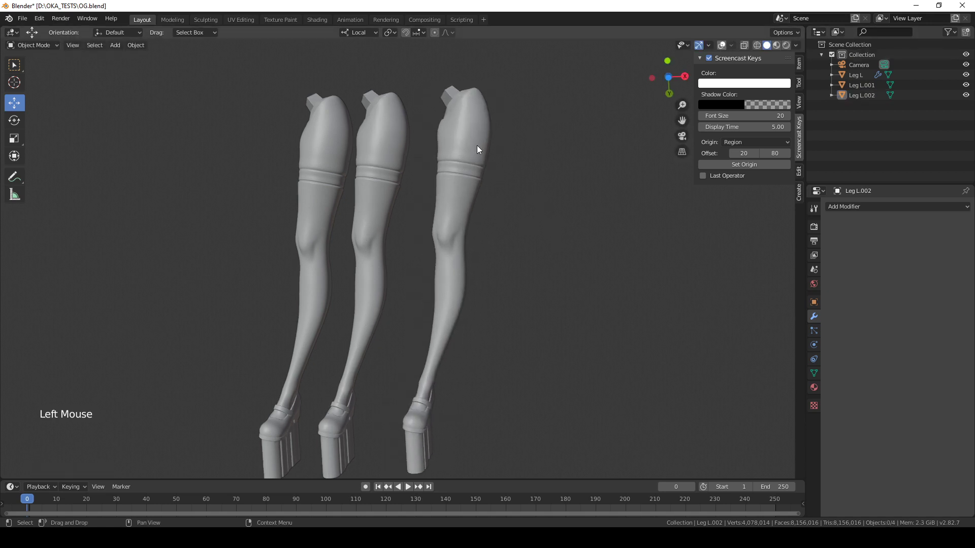
{"action": "left_click", "coordinate": [456, 139]}
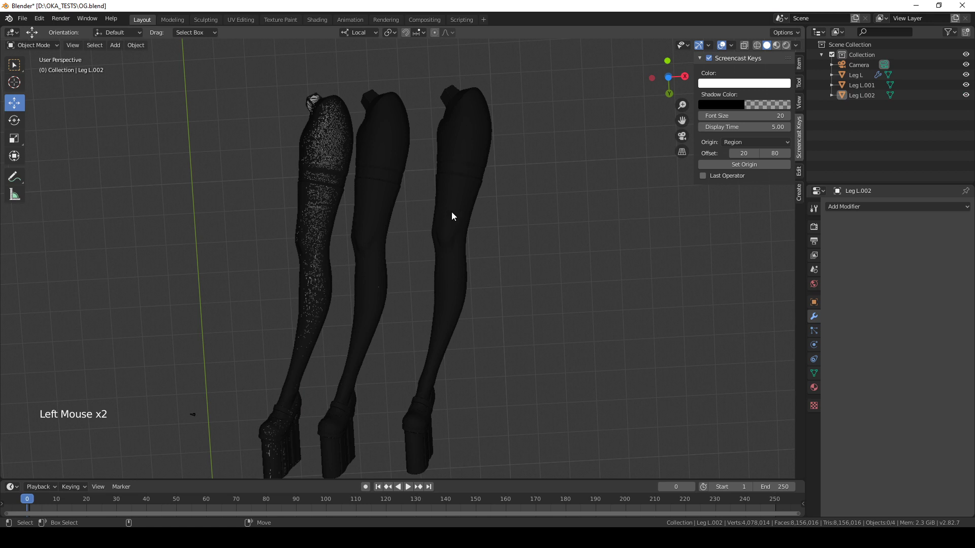
{"action": "left_click", "coordinate": [453, 252]}
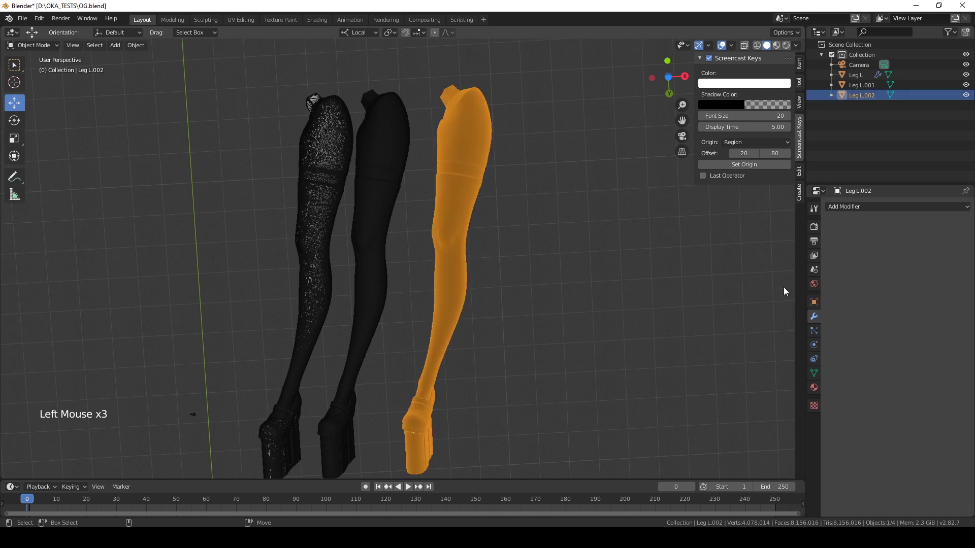
Step: Search the physics, constraint, object, scene, world, particle and modifier properties of Leg L.002 for the remesh settings
{"action": "left_click", "coordinate": [815, 346]}
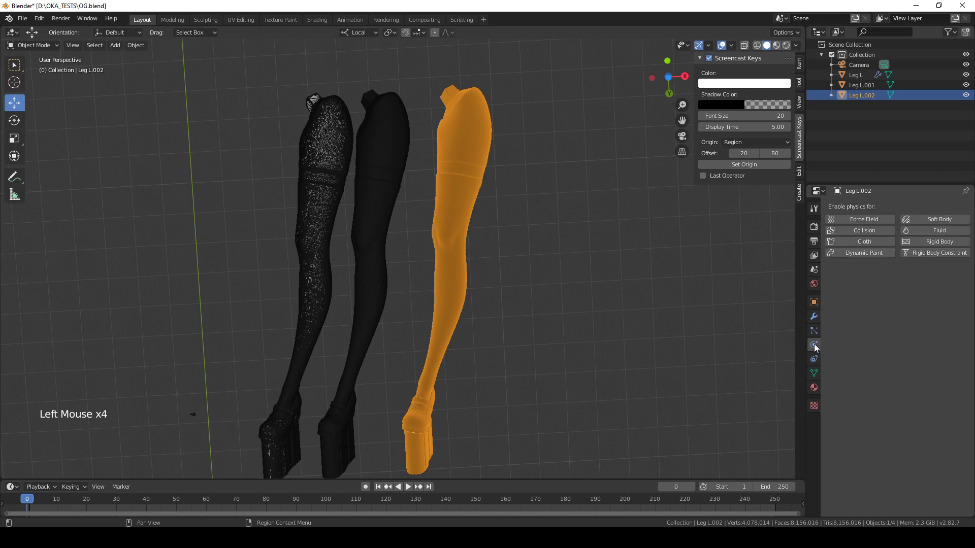
{"action": "left_click", "coordinate": [814, 359]}
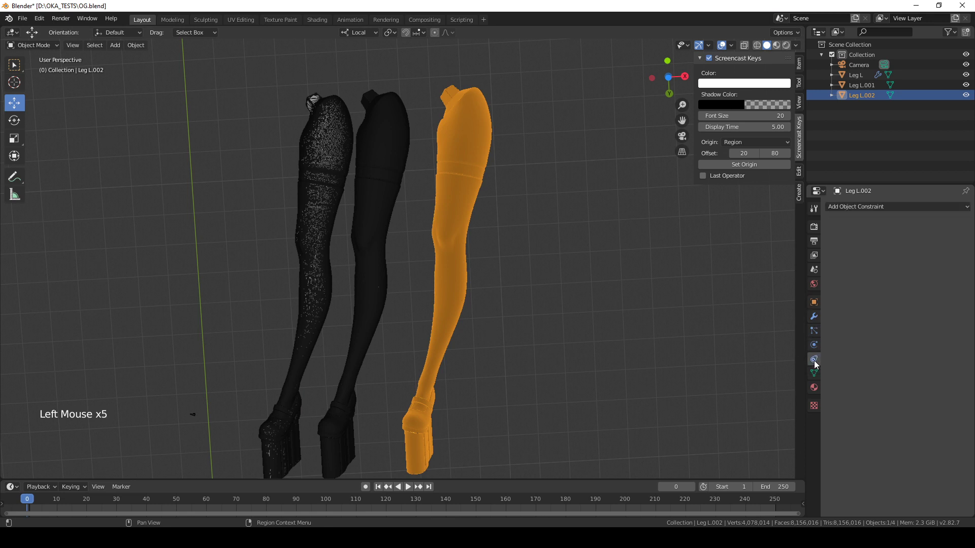
{"action": "left_click", "coordinate": [813, 317]}
{"action": "left_click", "coordinate": [814, 302]}
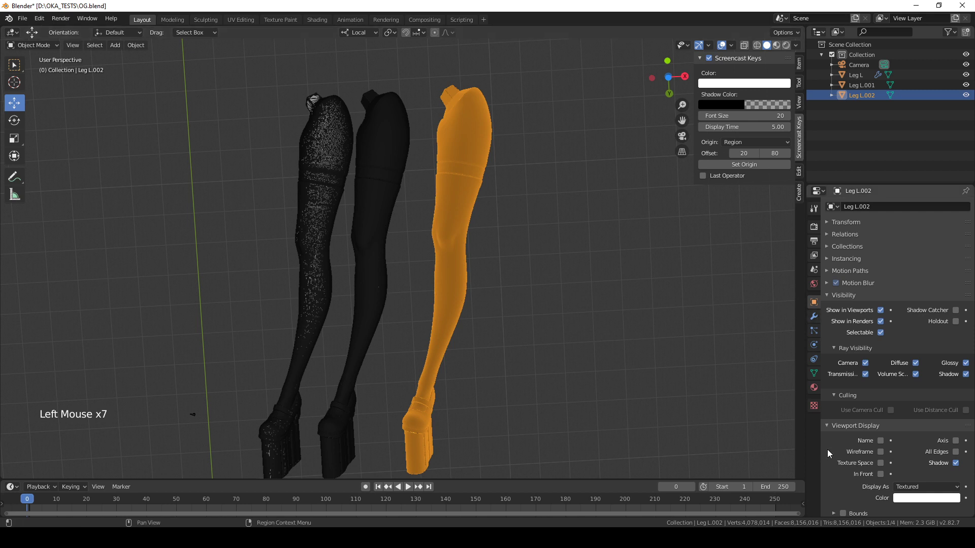
{"action": "scroll", "coordinate": [855, 400], "scroll_direction": "down", "scroll_amount": 3}
{"action": "scroll", "coordinate": [854, 400], "scroll_direction": "down", "scroll_amount": 7}
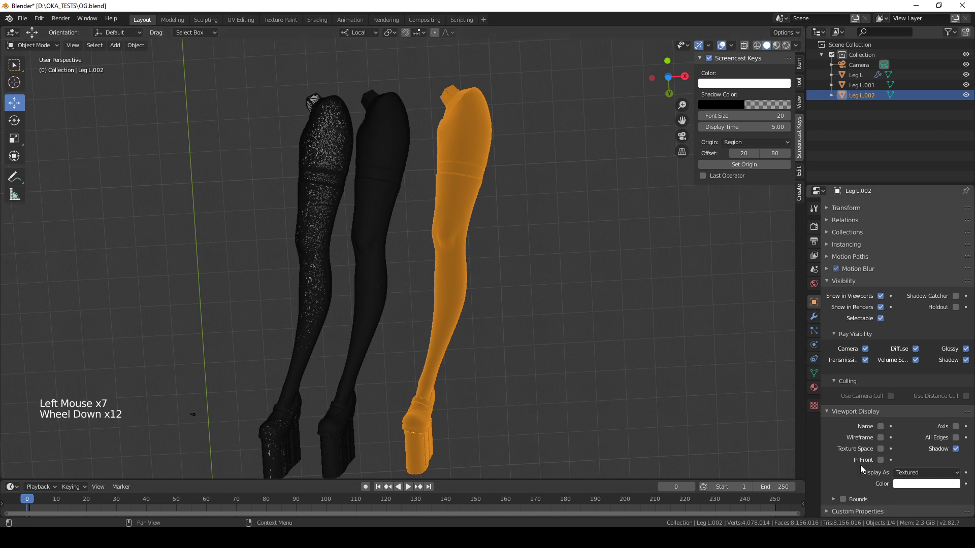
{"action": "scroll", "coordinate": [848, 329], "scroll_direction": "up", "scroll_amount": 3}
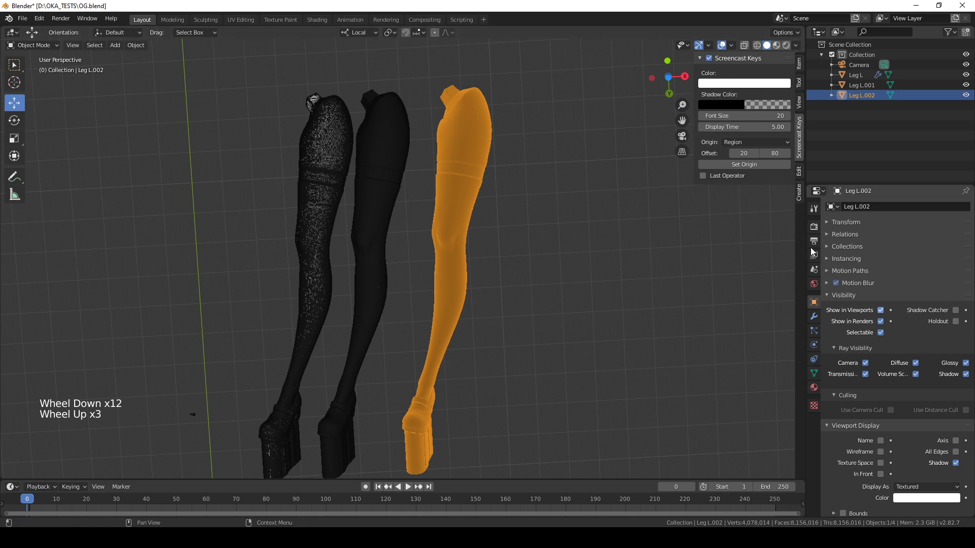
{"action": "left_click", "coordinate": [814, 271]}
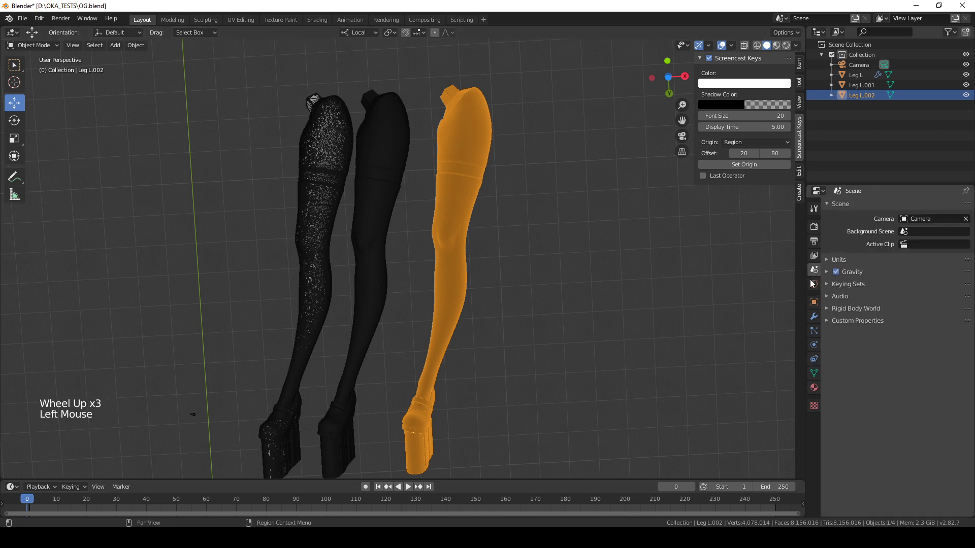
{"action": "left_click", "coordinate": [814, 284]}
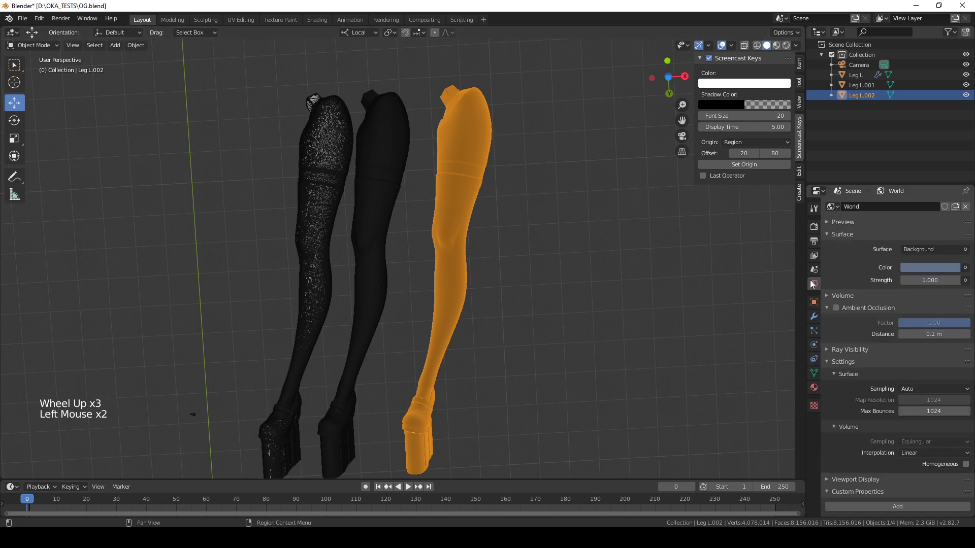
{"action": "left_click", "coordinate": [814, 316]}
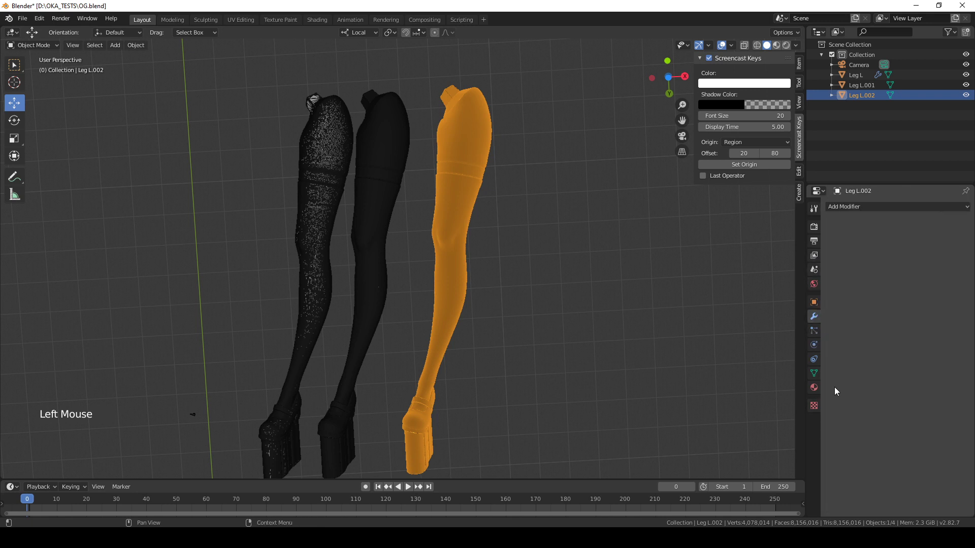
{"action": "left_click", "coordinate": [814, 302]}
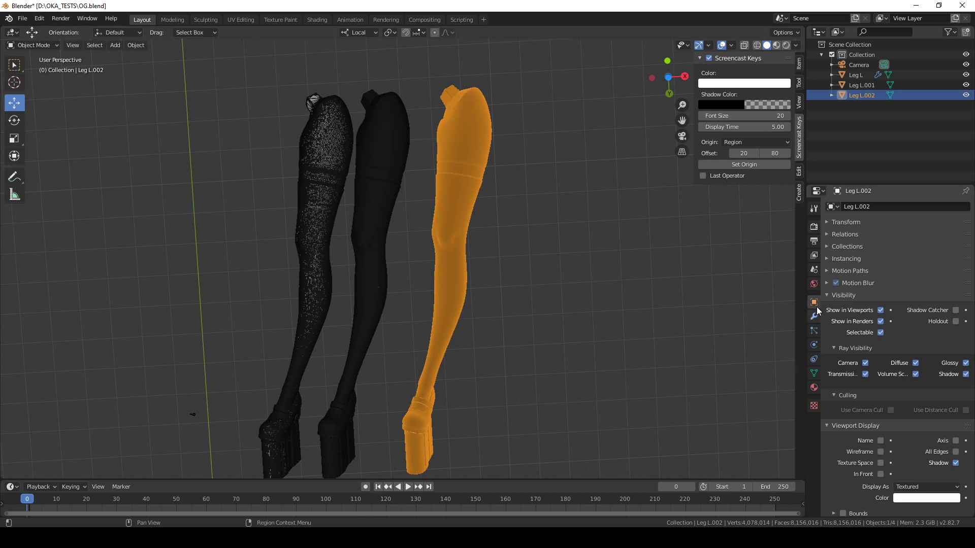
{"action": "scroll", "coordinate": [884, 448], "scroll_direction": "down", "scroll_amount": 6}
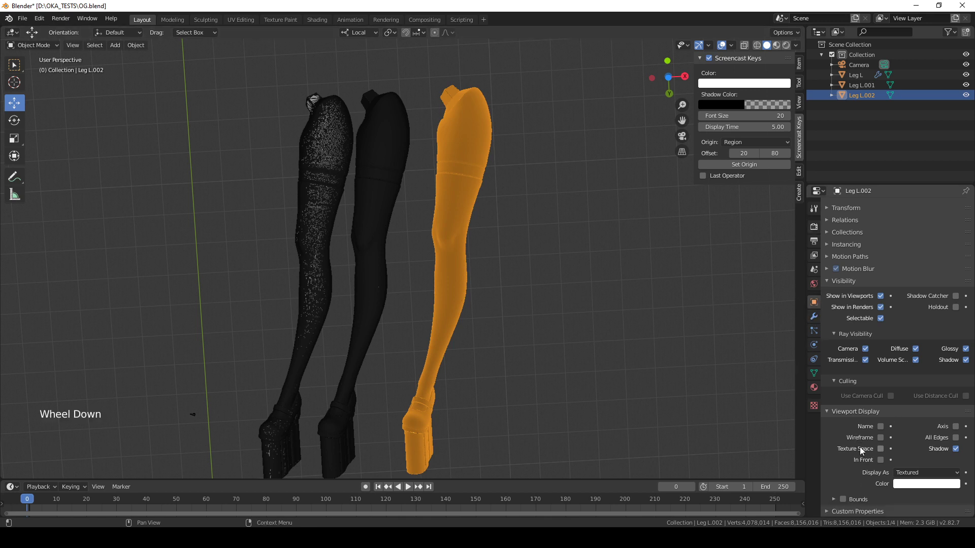
{"action": "double_click", "coordinate": [814, 315]}
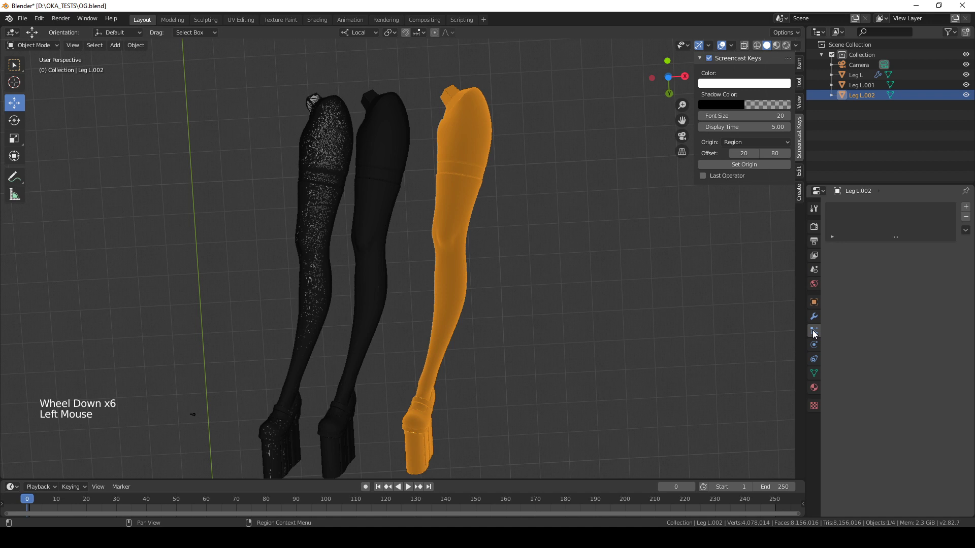
{"action": "left_click", "coordinate": [814, 302]}
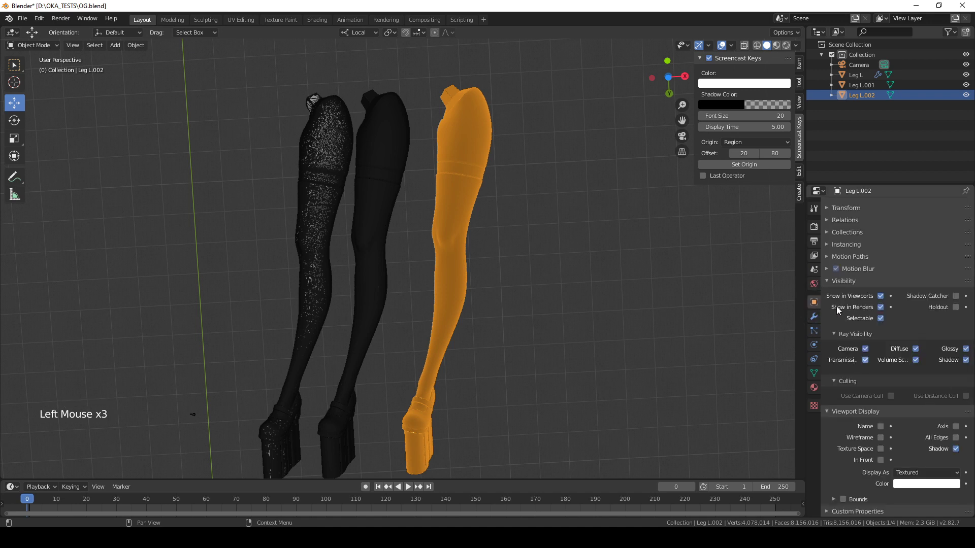
{"action": "scroll", "coordinate": [863, 340], "scroll_direction": "down", "scroll_amount": 3}
{"action": "left_click", "coordinate": [818, 283]}
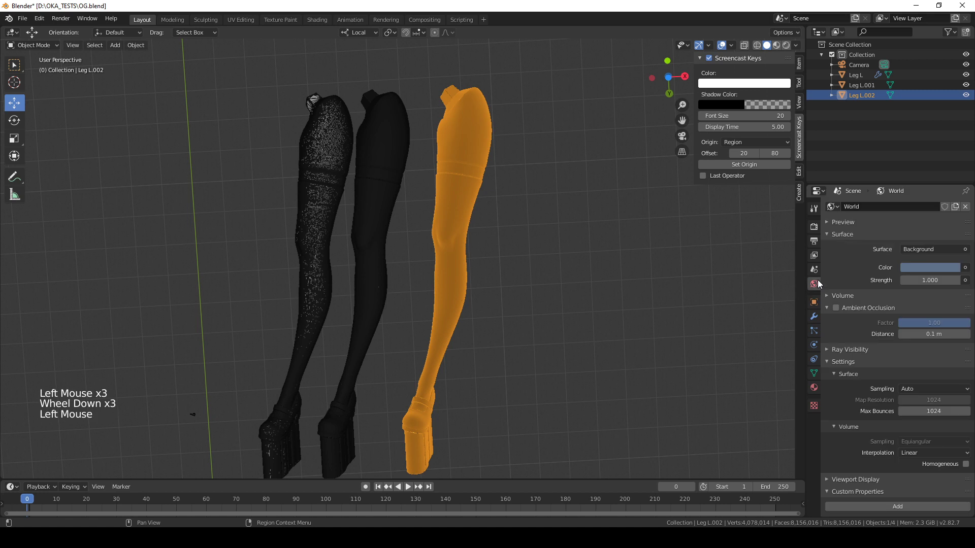
{"action": "scroll", "coordinate": [887, 315], "scroll_direction": "down", "scroll_amount": 4}
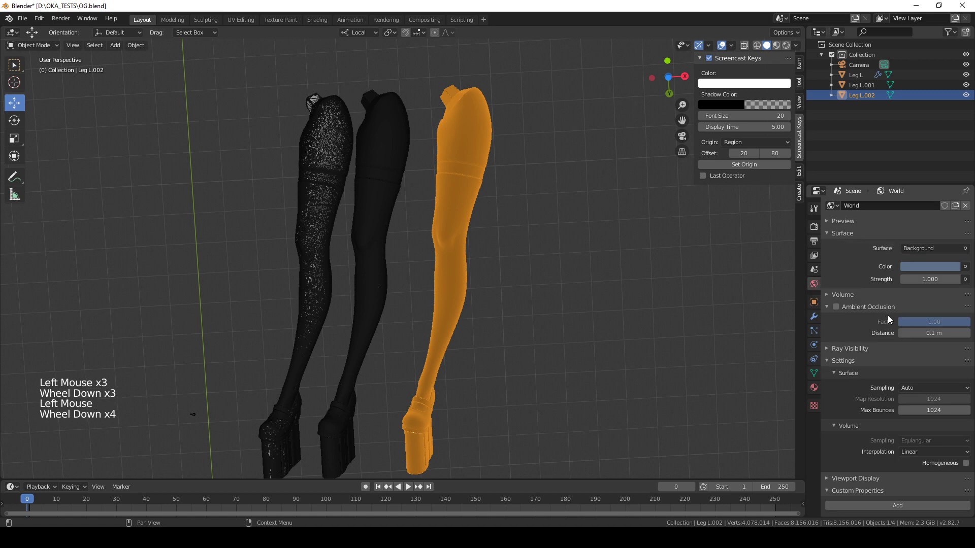
Step: Expand the Remesh settings in the object data properties of Leg L.002 and review the Voxel mode options
{"action": "left_click", "coordinate": [816, 373]}
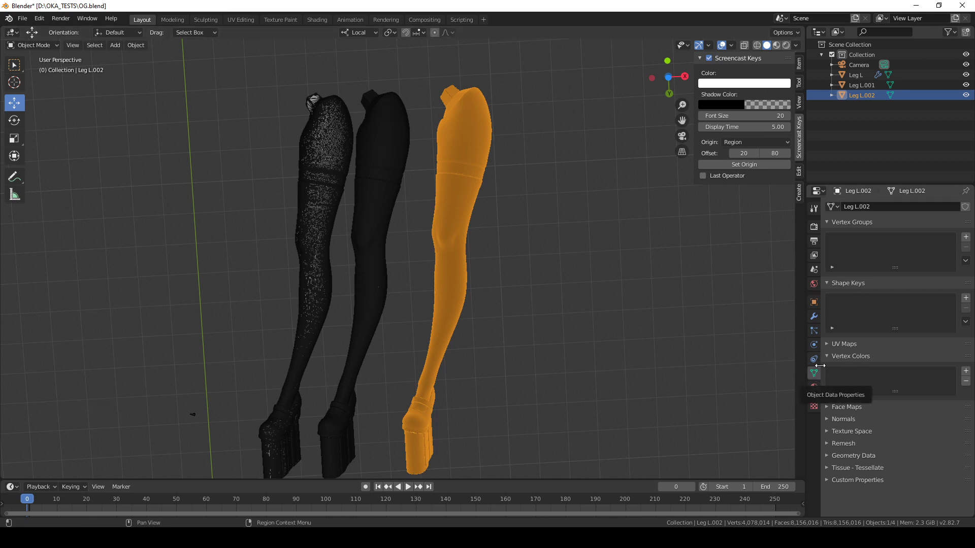
{"action": "left_click", "coordinate": [829, 444]}
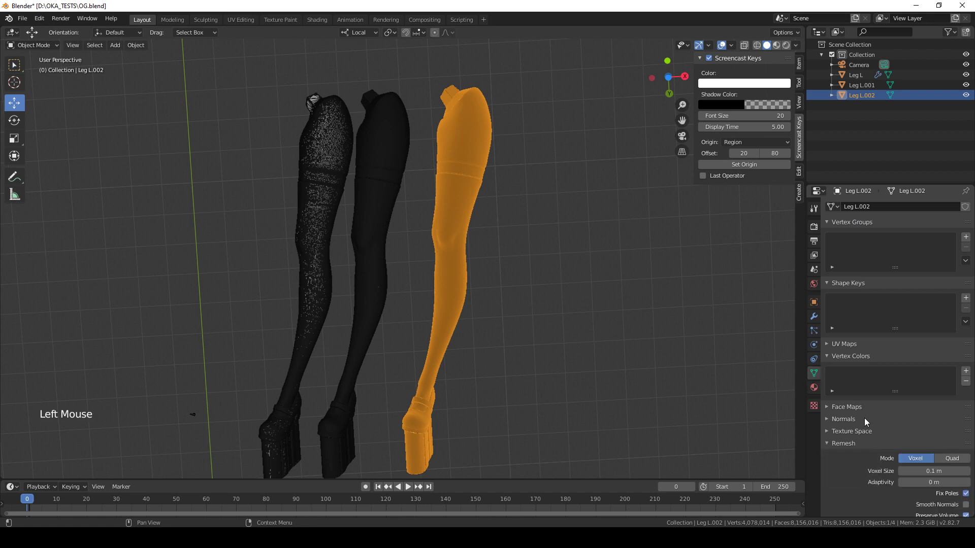
{"action": "scroll", "coordinate": [853, 416], "scroll_direction": "down", "scroll_amount": 5}
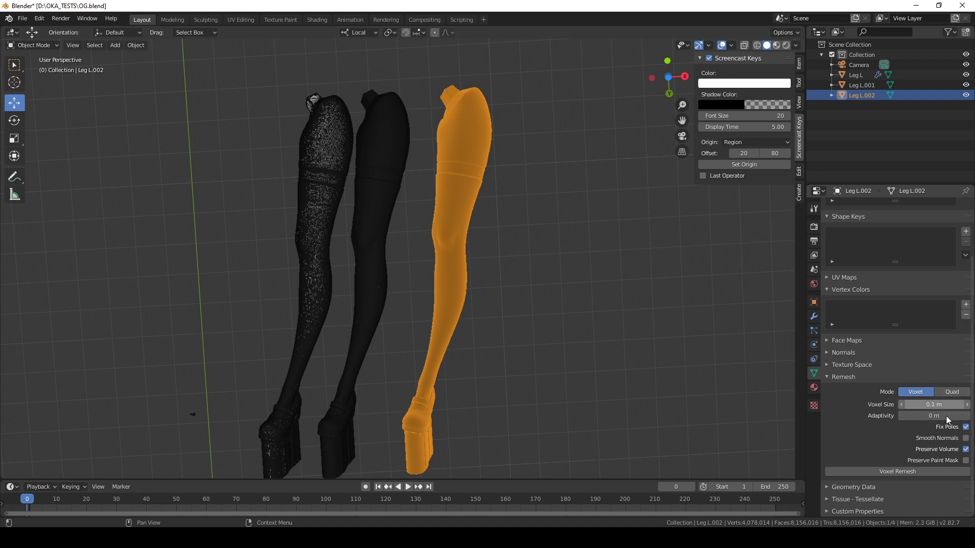
{"action": "scroll", "coordinate": [460, 318], "scroll_direction": "up", "scroll_amount": 2}
{"action": "middle_click_drag", "start_coordinate": [468, 317], "coordinate": [477, 285]}
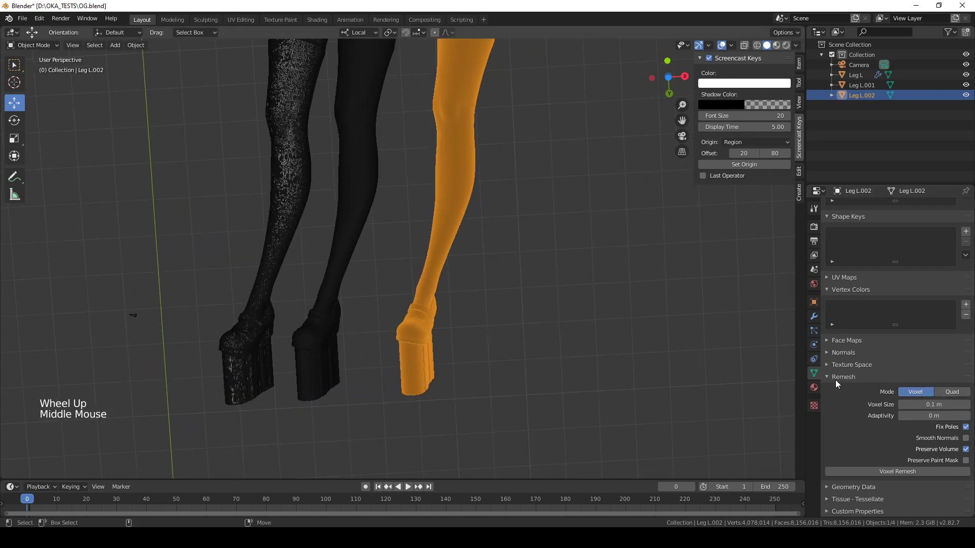
{"action": "scroll", "coordinate": [924, 385], "scroll_direction": "up", "scroll_amount": 2}
{"action": "scroll", "coordinate": [904, 426], "scroll_direction": "down", "scroll_amount": 1}
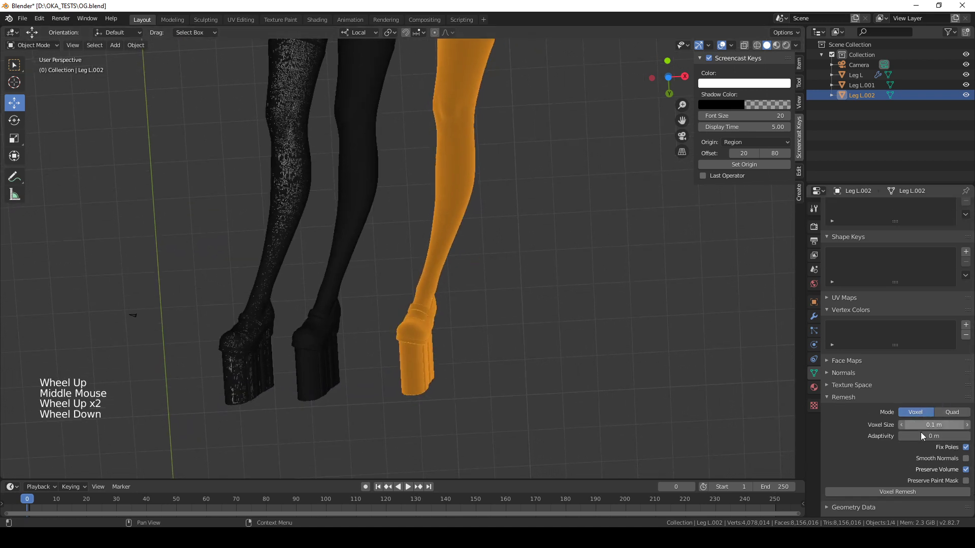
{"action": "scroll", "coordinate": [923, 436], "scroll_direction": "down", "scroll_amount": 1}
{"action": "scroll", "coordinate": [923, 437], "scroll_direction": "up", "scroll_amount": 1}
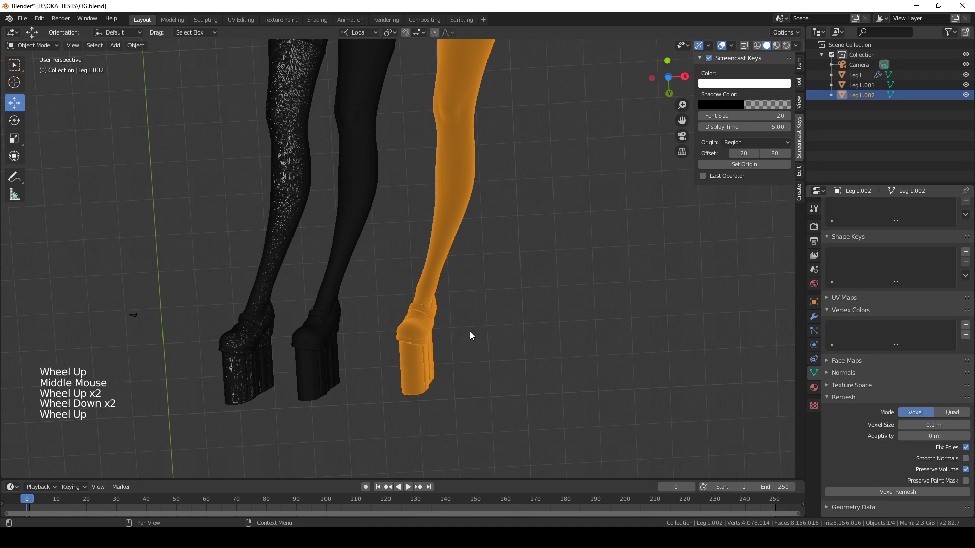
Step: Set the voxel size of Leg L.002 to 0.2 m and run Voxel Remesh on it
{"action": "scroll", "coordinate": [451, 324], "scroll_direction": "up", "scroll_amount": 1}
{"action": "middle_click_drag", "start_coordinate": [451, 324], "coordinate": [427, 285]}
{"action": "scroll", "coordinate": [450, 290], "scroll_direction": "up", "scroll_amount": 5}
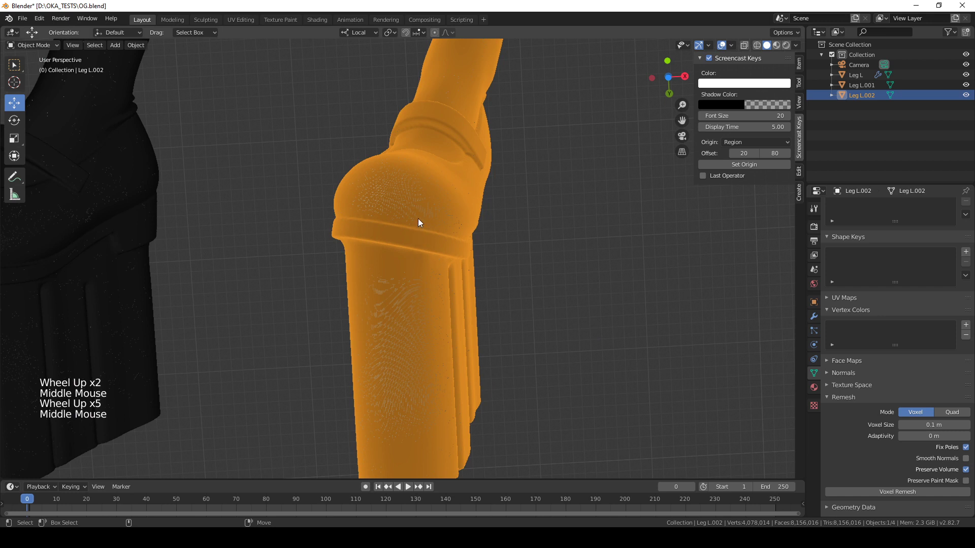
{"action": "scroll", "coordinate": [419, 224], "scroll_direction": "up", "scroll_amount": 2}
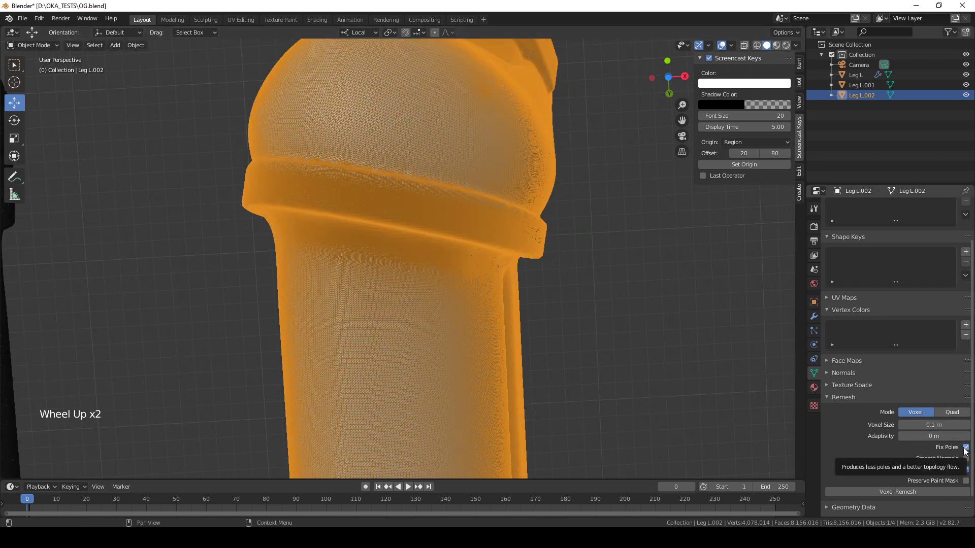
{"action": "scroll", "coordinate": [644, 373], "scroll_direction": "down", "scroll_amount": 2}
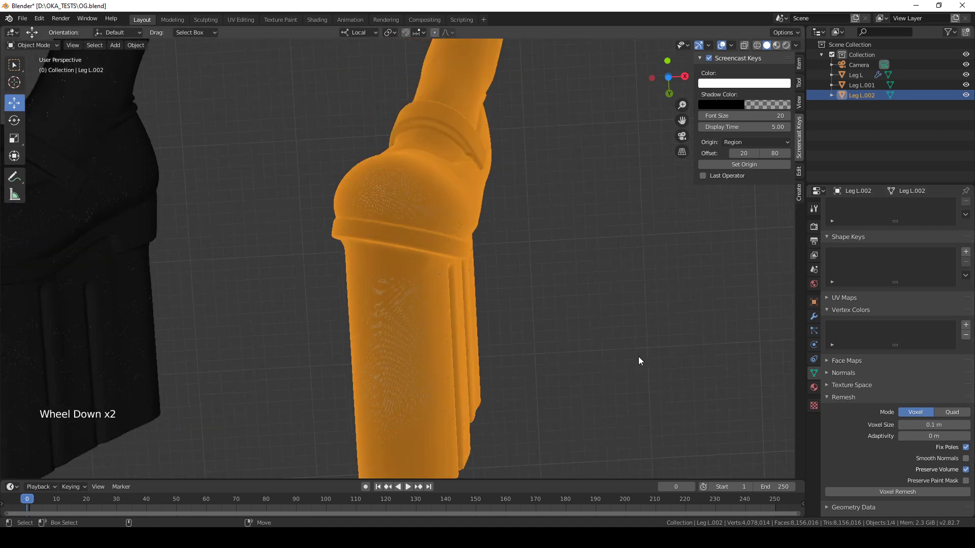
{"action": "left_click", "coordinate": [944, 424]}
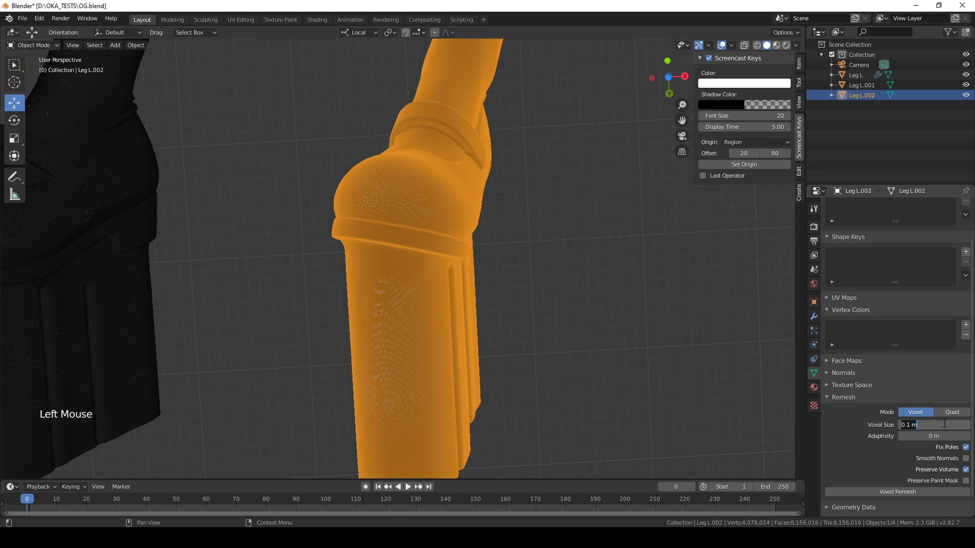
{"action": "type", "text": ".2"}
{"action": "left_click", "coordinate": [906, 495]}
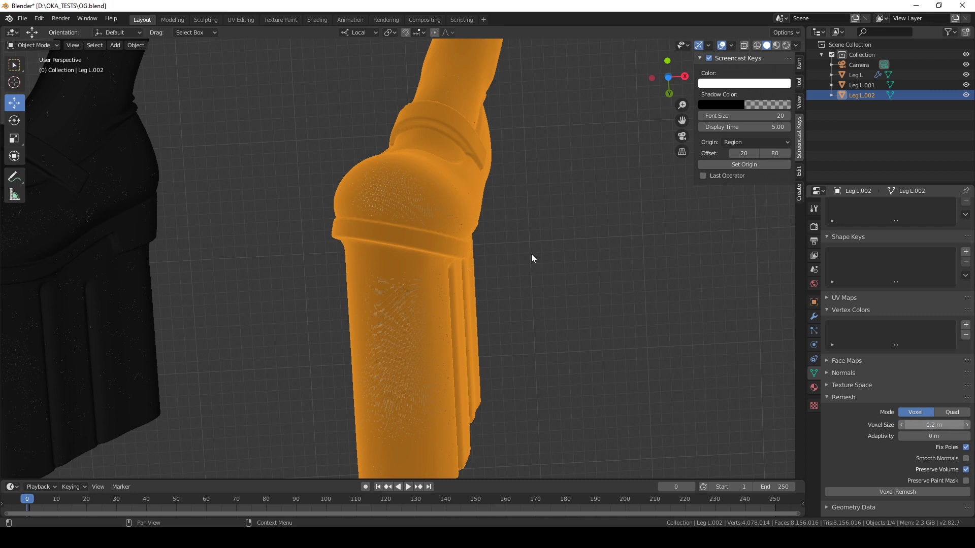
{"action": "scroll", "coordinate": [355, 183], "scroll_direction": "down", "scroll_amount": 2}
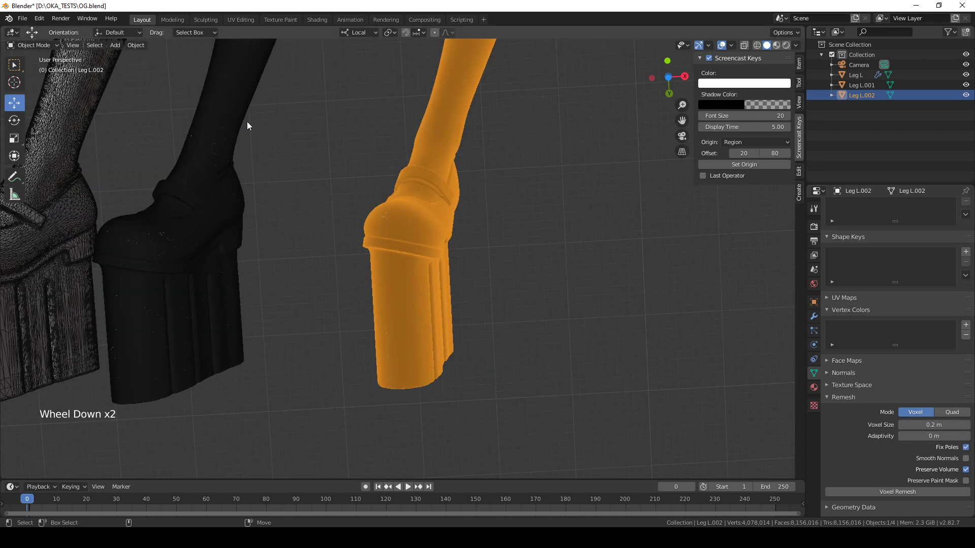
{"action": "left_click", "coordinate": [906, 493]}
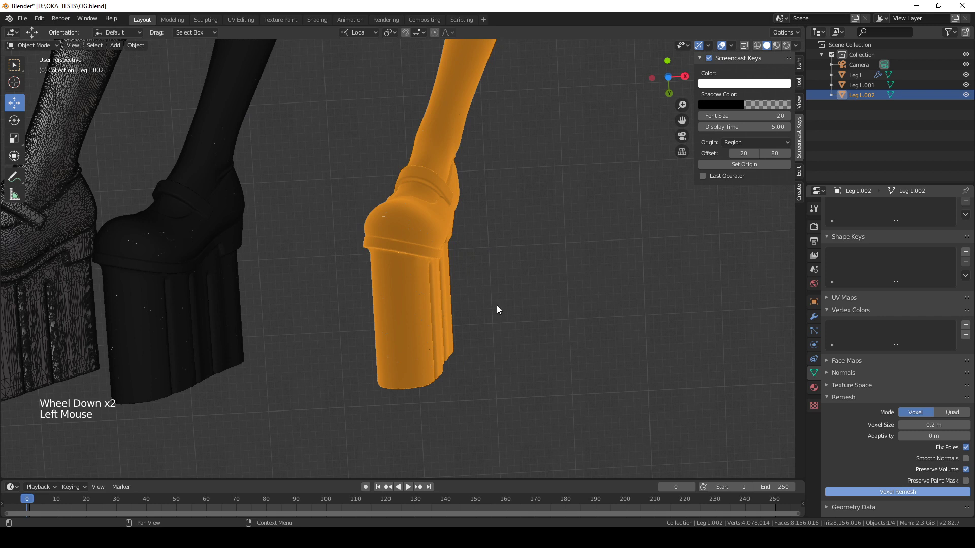
Step: Examine the remeshed wireframe around the shoe and ankle strap of Leg L.002 against the other two legs
{"action": "middle_click", "coordinate": [419, 254]}
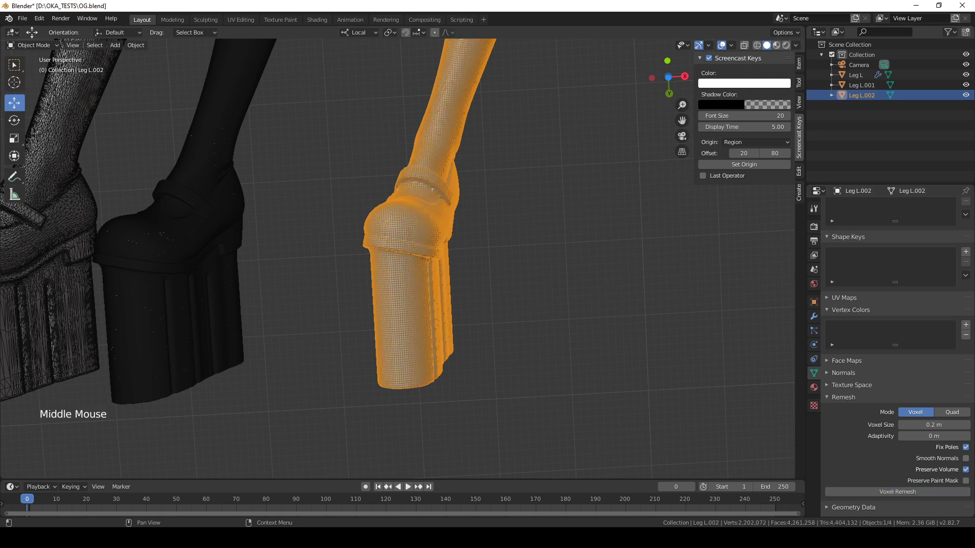
{"action": "middle_click_drag", "start_coordinate": [419, 254], "coordinate": [581, 293]}
{"action": "scroll", "coordinate": [708, 225], "scroll_direction": "up", "scroll_amount": 1}
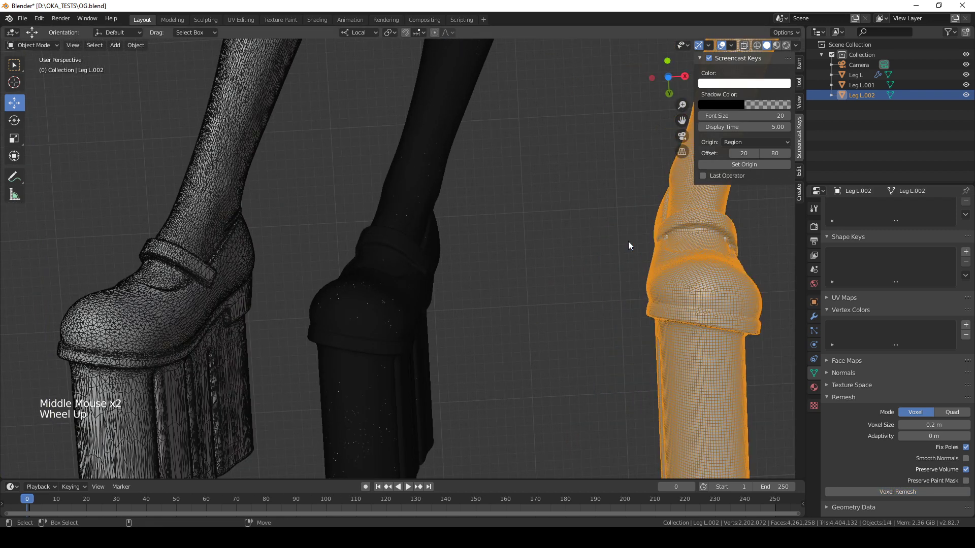
{"action": "middle_click_drag", "start_coordinate": [628, 242], "coordinate": [451, 261]}
{"action": "scroll", "coordinate": [631, 264], "scroll_direction": "up", "scroll_amount": 1}
{"action": "scroll", "coordinate": [631, 264], "scroll_direction": "up", "scroll_amount": 2}
{"action": "middle_click_drag", "start_coordinate": [631, 264], "coordinate": [440, 274]}
{"action": "scroll", "coordinate": [440, 274], "scroll_direction": "down", "scroll_amount": 1}
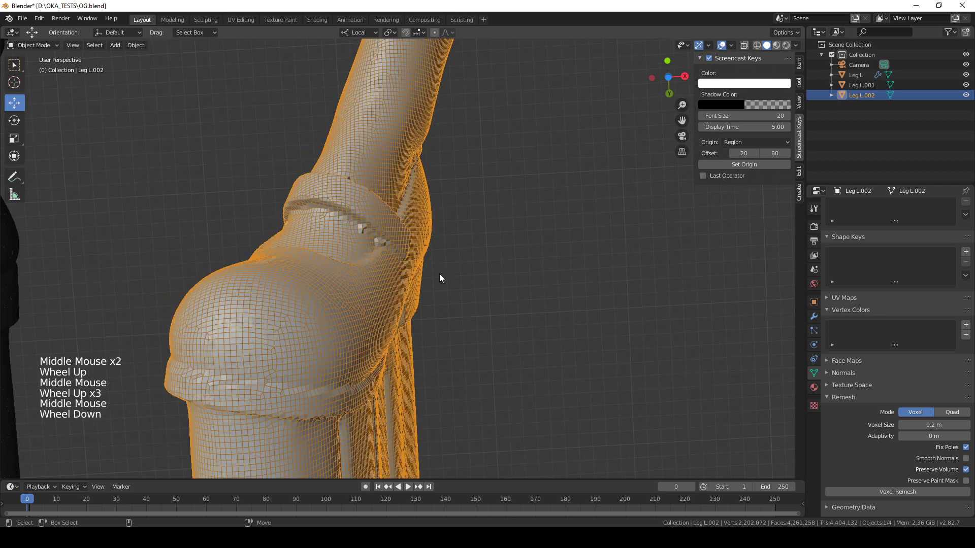
{"action": "scroll", "coordinate": [264, 279], "scroll_direction": "up", "scroll_amount": 1}
{"action": "middle_click_drag", "start_coordinate": [205, 311], "coordinate": [372, 275]}
{"action": "scroll", "coordinate": [371, 275], "scroll_direction": "down", "scroll_amount": 1}
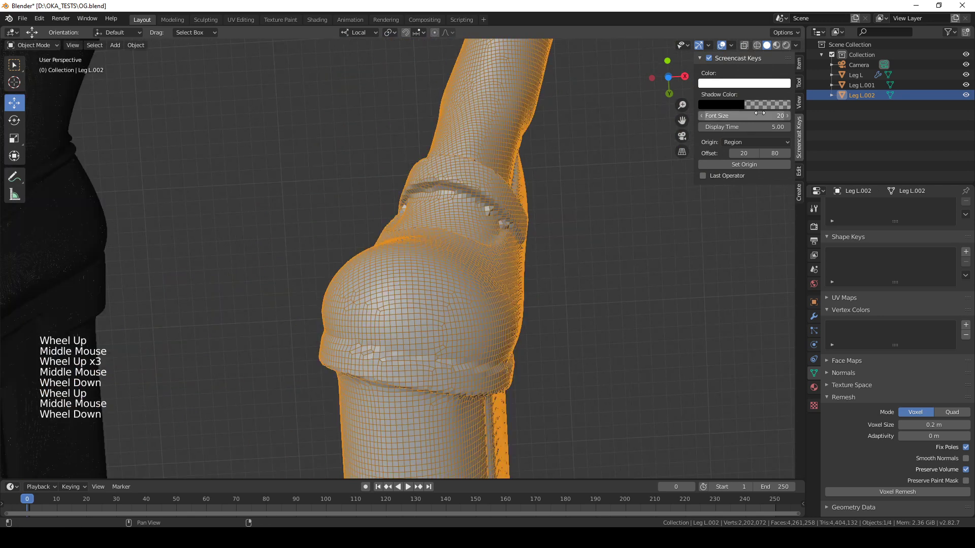
Step: Hide the viewport overlays and inspect the shaded surface of the remeshed shoe up close beside the other copies
{"action": "left_click", "coordinate": [721, 45]}
{"action": "scroll", "coordinate": [497, 251], "scroll_direction": "down", "scroll_amount": 2}
{"action": "middle_click_drag", "start_coordinate": [467, 254], "coordinate": [587, 242]}
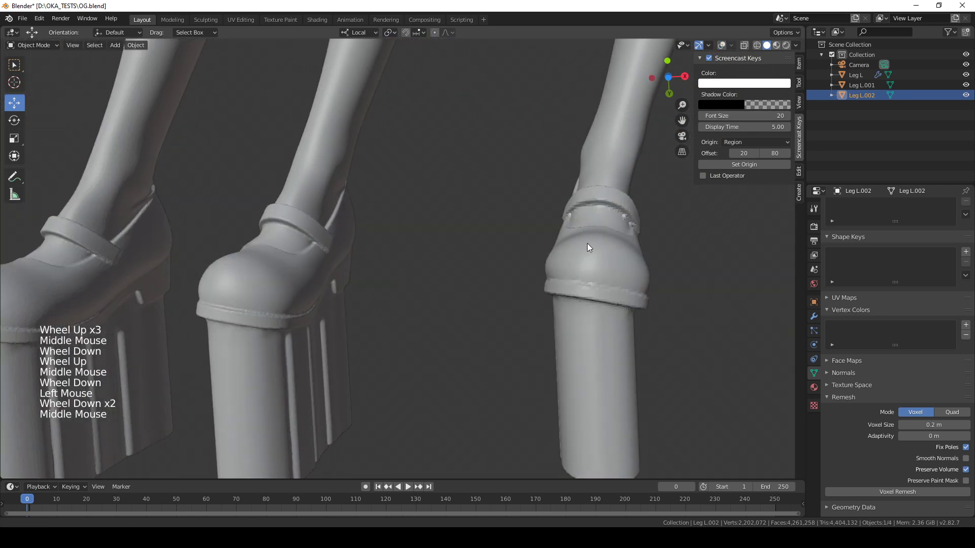
{"action": "scroll", "coordinate": [571, 254], "scroll_direction": "down", "scroll_amount": 1}
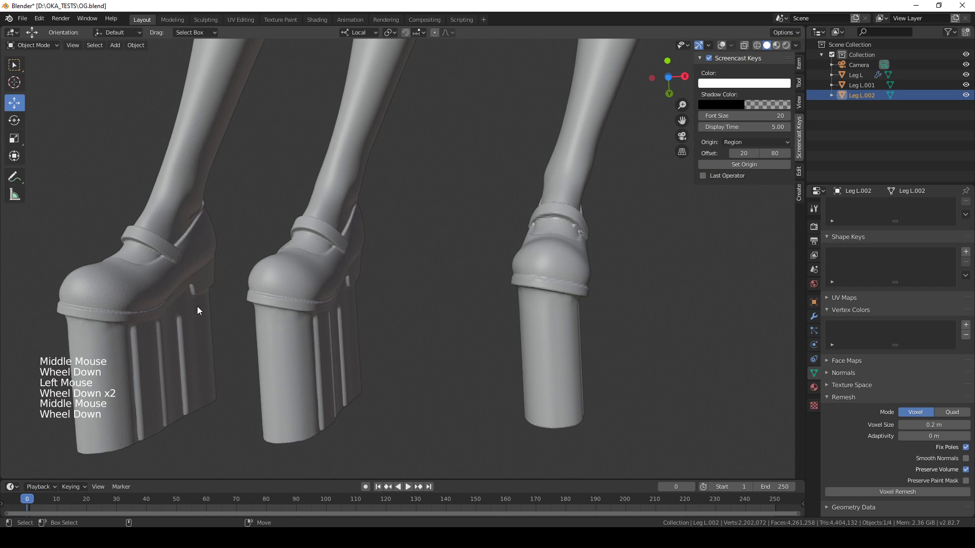
{"action": "scroll", "coordinate": [584, 290], "scroll_direction": "up", "scroll_amount": 1}
{"action": "scroll", "coordinate": [606, 297], "scroll_direction": "up", "scroll_amount": 1}
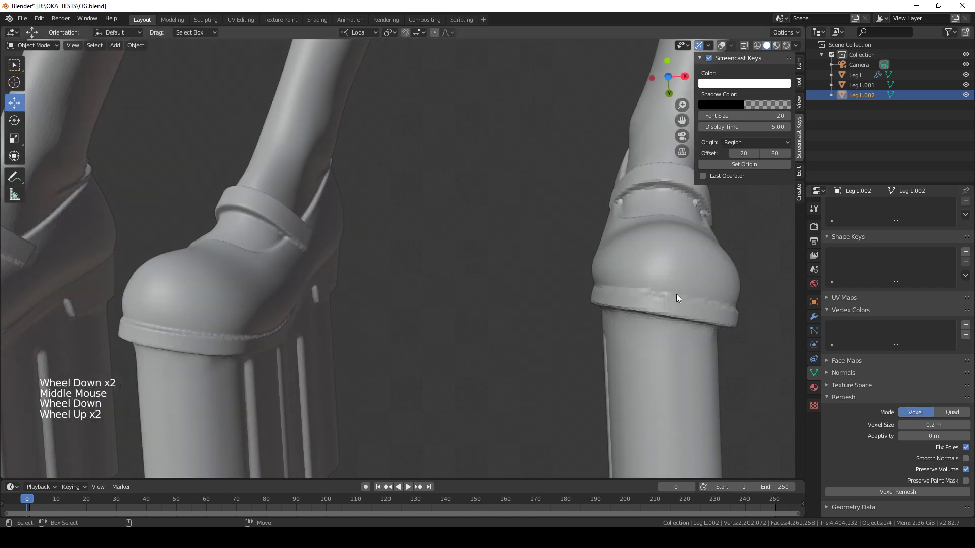
{"action": "middle_click_drag", "start_coordinate": [676, 294], "coordinate": [891, 379]}
{"action": "scroll", "coordinate": [434, 215], "scroll_direction": "up", "scroll_amount": 2}
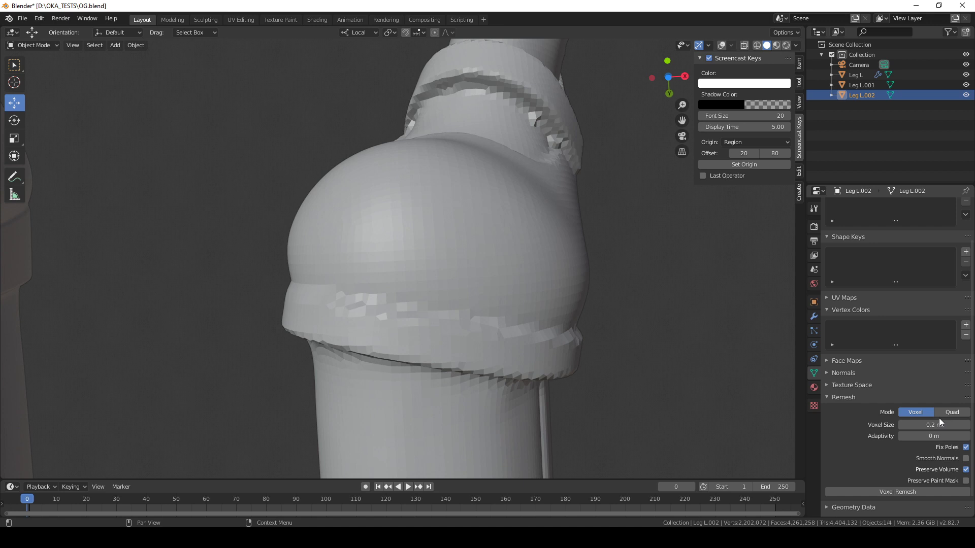
Step: Compare the shoe detail of all three legs, focusing on the strap and sole edge of Leg L.002
{"action": "scroll", "coordinate": [398, 276], "scroll_direction": "down", "scroll_amount": 3}
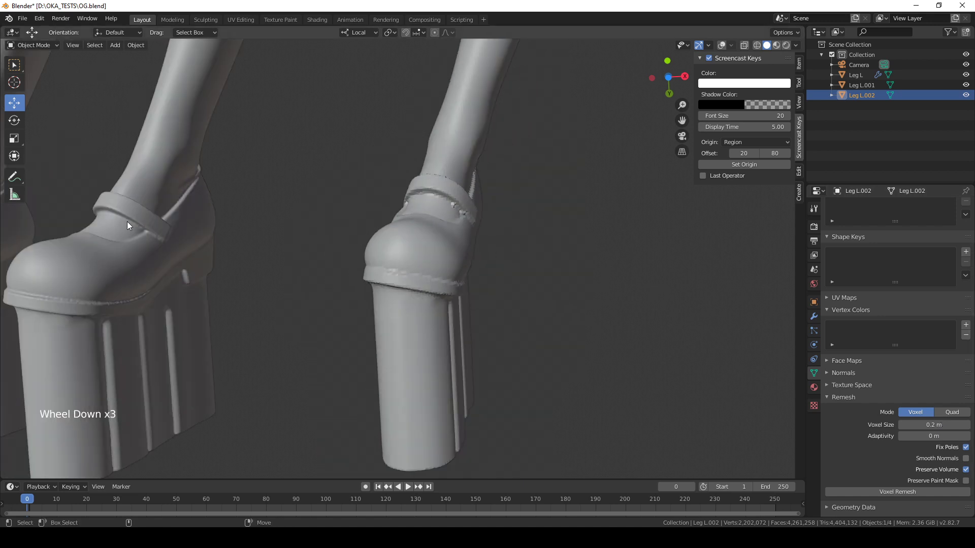
{"action": "middle_click_drag", "start_coordinate": [127, 222], "coordinate": [313, 279]}
{"action": "scroll", "coordinate": [397, 269], "scroll_direction": "down", "scroll_amount": 1}
{"action": "scroll", "coordinate": [245, 258], "scroll_direction": "down", "scroll_amount": 2}
{"action": "scroll", "coordinate": [313, 260], "scroll_direction": "up", "scroll_amount": 2}
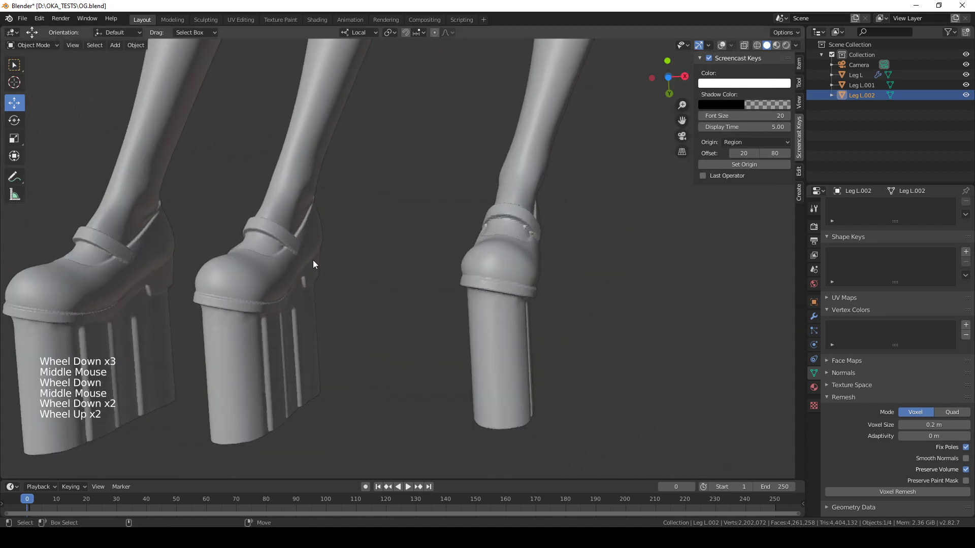
{"action": "middle_click_drag", "start_coordinate": [244, 242], "coordinate": [354, 217]}
{"action": "scroll", "coordinate": [354, 217], "scroll_direction": "up", "scroll_amount": 2}
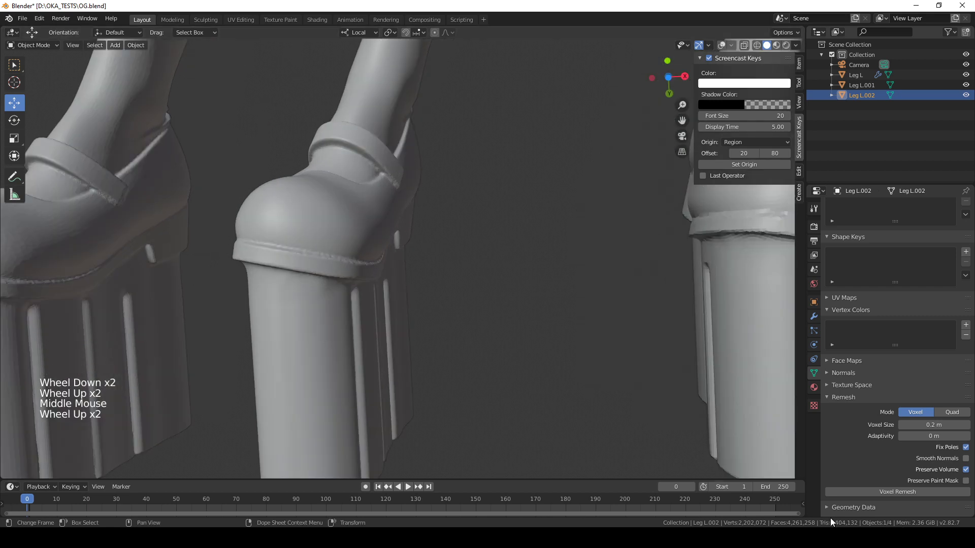
{"action": "scroll", "coordinate": [328, 364], "scroll_direction": "down", "scroll_amount": 2}
{"action": "middle_click_drag", "start_coordinate": [465, 388], "coordinate": [386, 366]}
{"action": "scroll", "coordinate": [413, 285], "scroll_direction": "up", "scroll_amount": 3}
{"action": "middle_click_drag", "start_coordinate": [416, 278], "coordinate": [495, 306]}
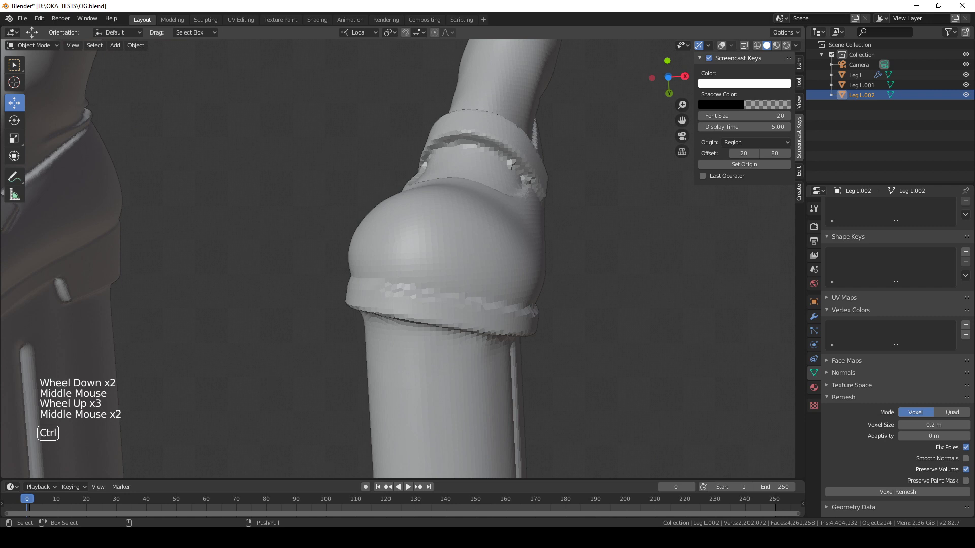
Step: Undo the voxel remesh of Leg L.002, then reselect that leg and check its shoe
{"action": "mouse_move", "coordinate": [758, 538]}
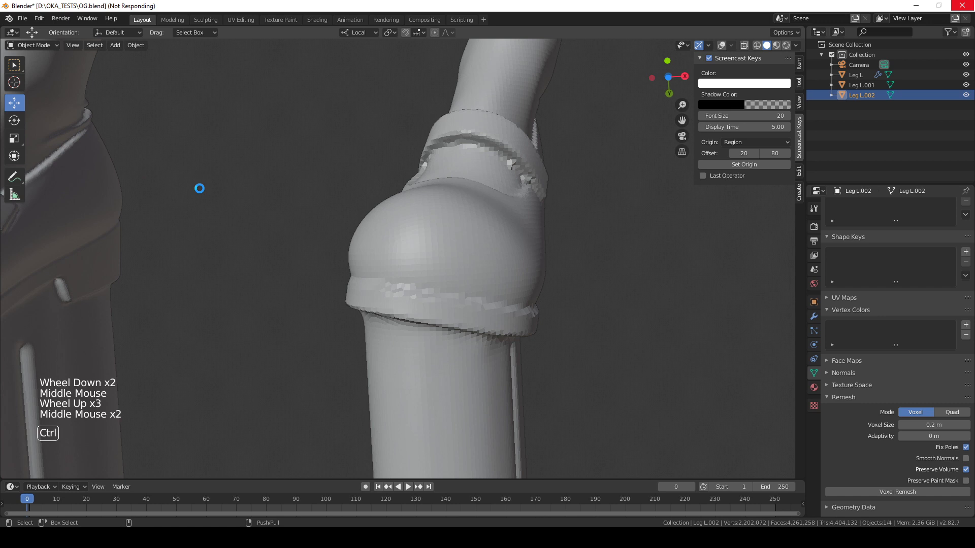
{"action": "scroll", "coordinate": [448, 231], "scroll_direction": "up", "scroll_amount": 6}
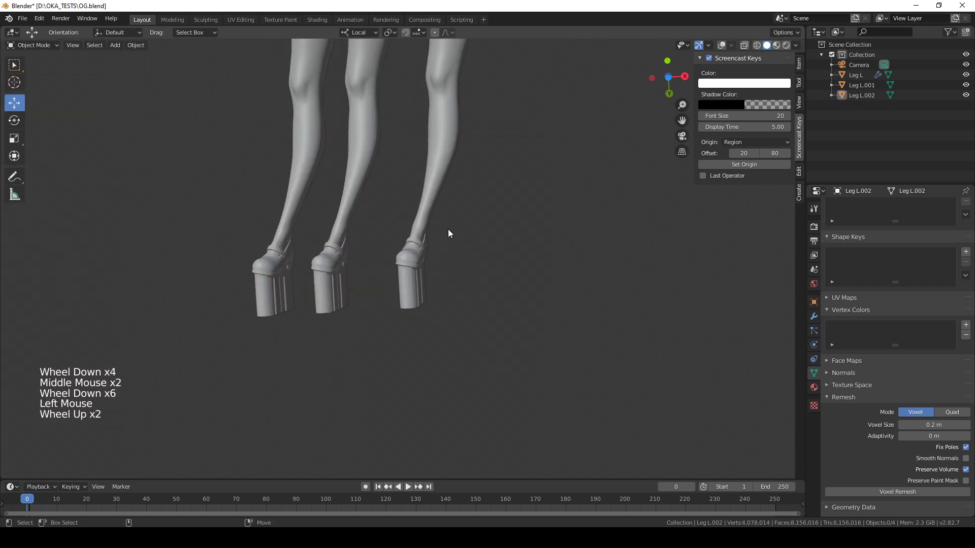
{"action": "scroll", "coordinate": [390, 248], "scroll_direction": "up", "scroll_amount": 3}
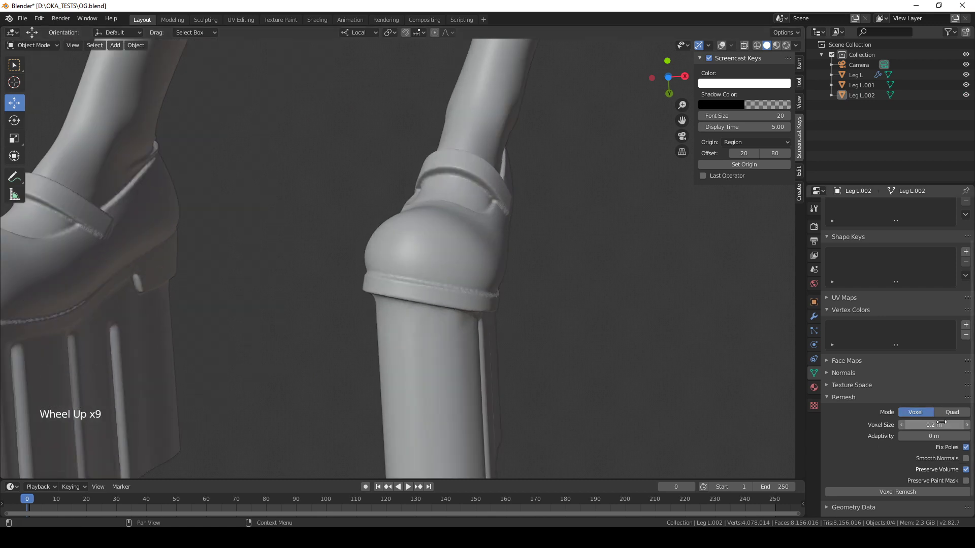
{"action": "middle_click_drag", "start_coordinate": [417, 228], "coordinate": [386, 186]}
{"action": "left_click", "coordinate": [386, 186]}
{"action": "scroll", "coordinate": [359, 211], "scroll_direction": "up", "scroll_amount": 3}
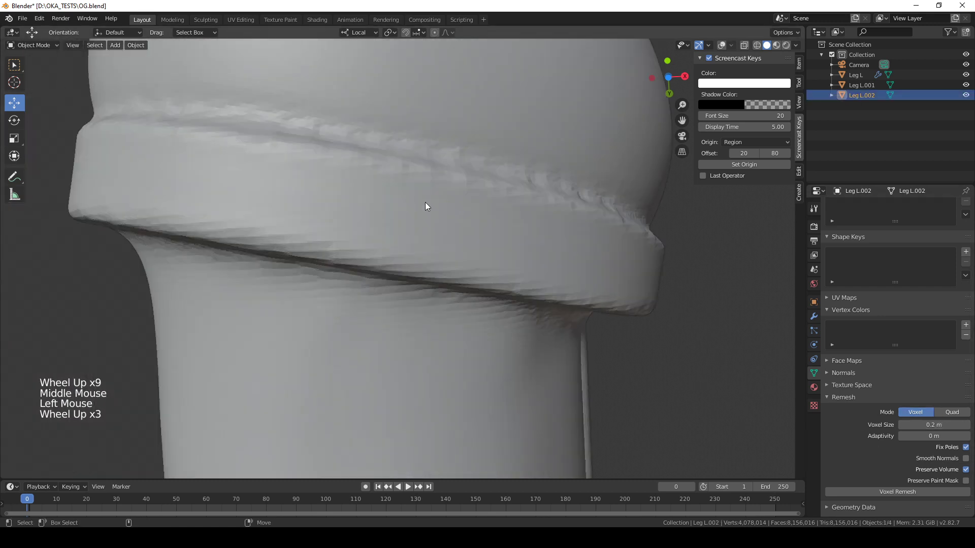
{"action": "scroll", "coordinate": [427, 207], "scroll_direction": "down", "scroll_amount": 3}
{"action": "middle_click_drag", "start_coordinate": [413, 235], "coordinate": [479, 208]}
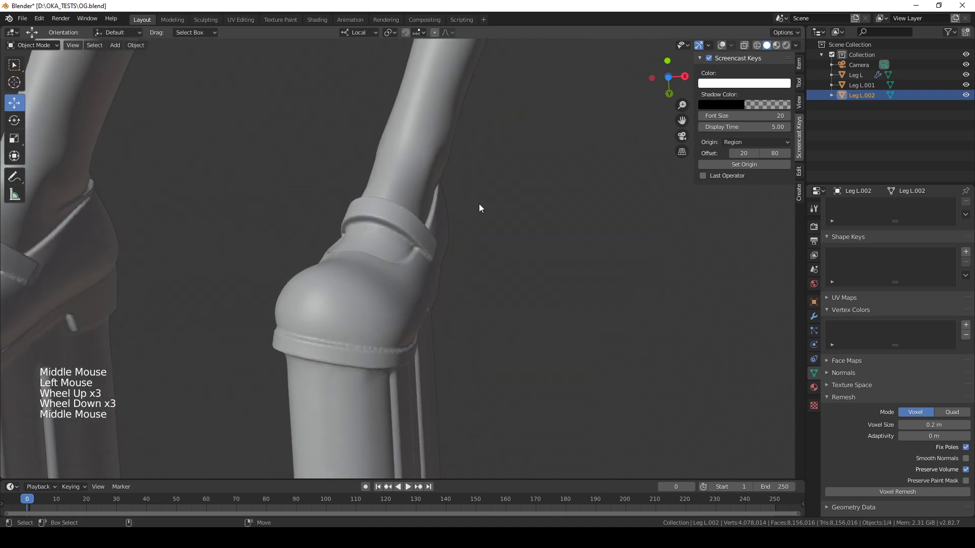
Step: Show the viewport overlays to check the mesh density of Leg L.002, then hide them again
{"action": "left_click", "coordinate": [721, 45]}
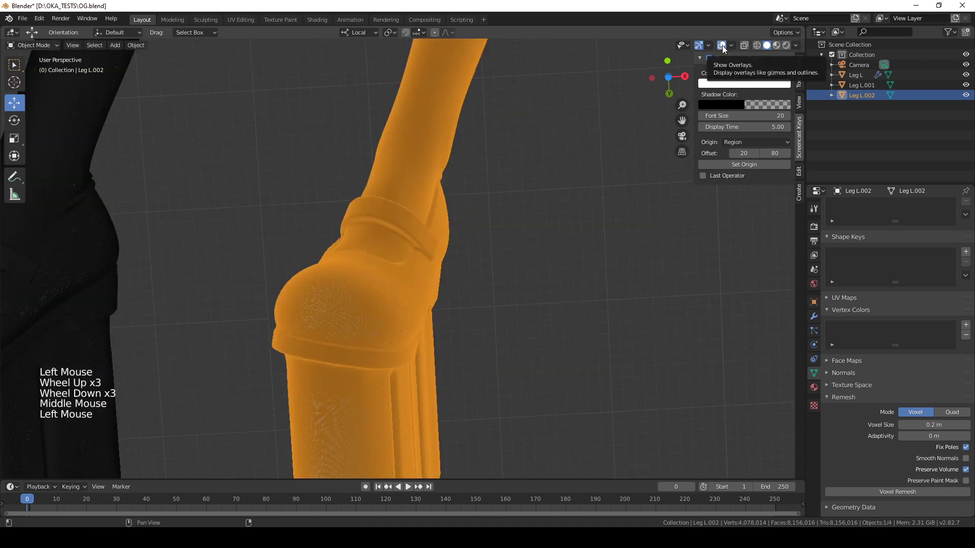
{"action": "left_click", "coordinate": [722, 45]}
{"action": "middle_click_drag", "start_coordinate": [470, 275], "coordinate": [473, 242]}
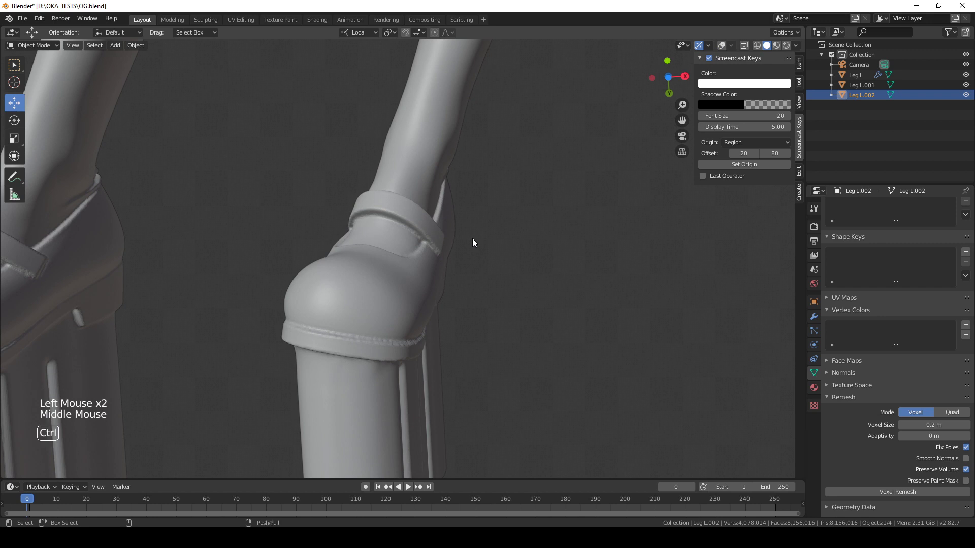
Step: Try to redo the undone voxel remesh on Leg L.002
{"action": "key", "text": "ctrl+y"}
{"action": "scroll", "coordinate": [402, 283], "scroll_direction": "up", "scroll_amount": 1}
{"action": "middle_click_drag", "start_coordinate": [403, 283], "coordinate": [499, 242]}
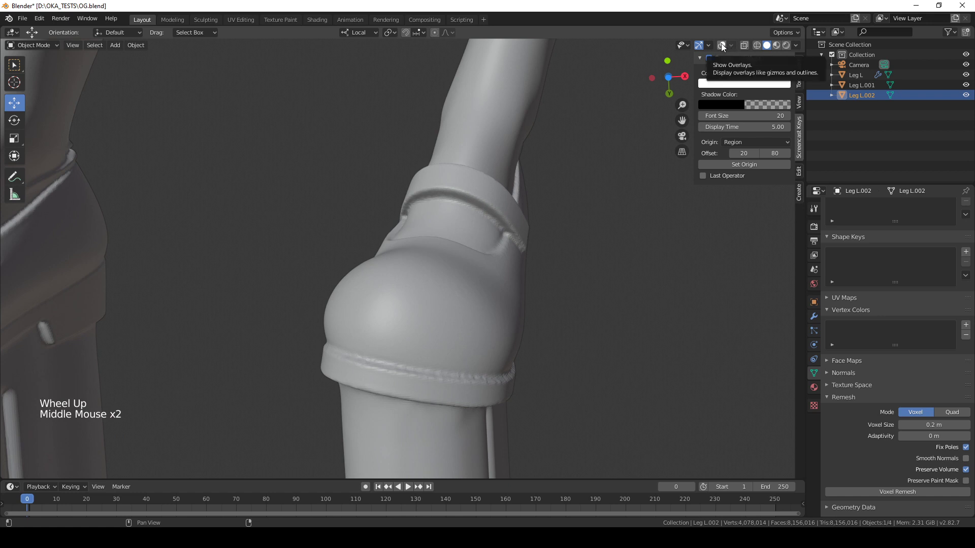
{"action": "middle_click_drag", "start_coordinate": [461, 392], "coordinate": [446, 375], "text": "ctrl"}
{"action": "key", "text": "ctrl+t"}
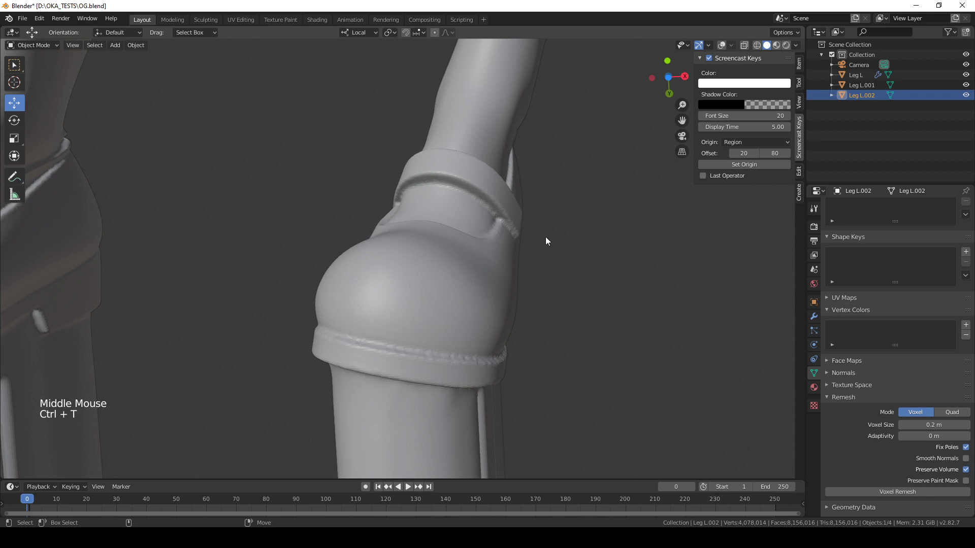
{"action": "middle_click_drag", "start_coordinate": [461, 198], "coordinate": [427, 215]}
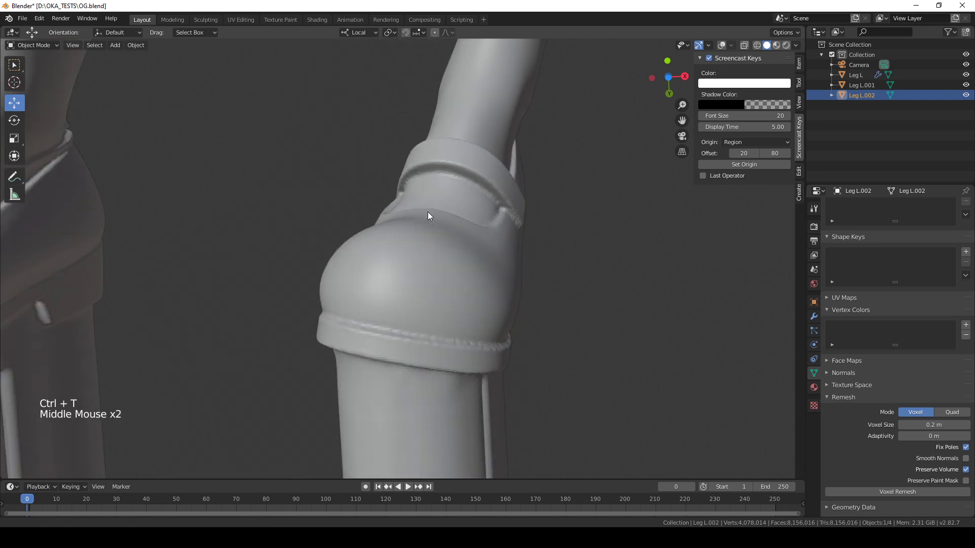
{"action": "key", "text": "ctrl"}
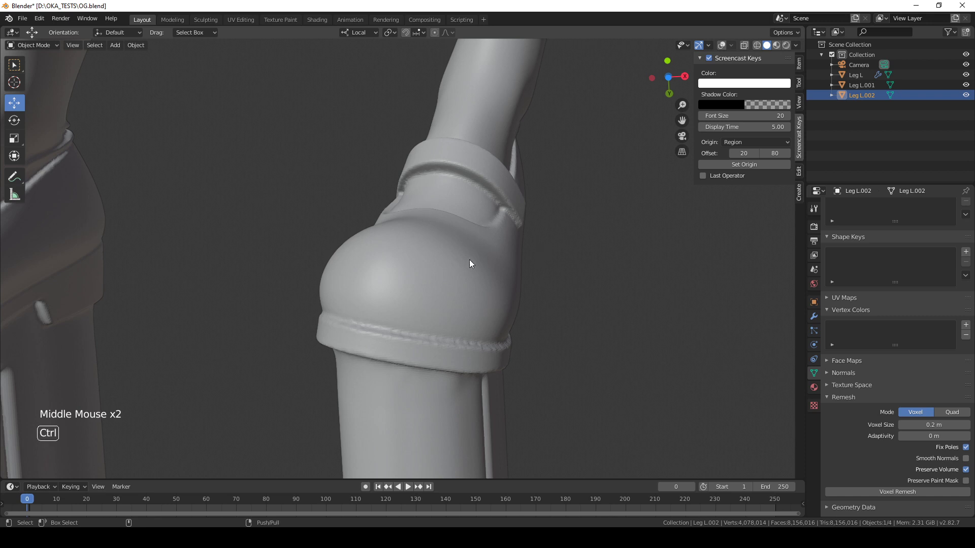
{"action": "key", "text": "ctrl+y"}
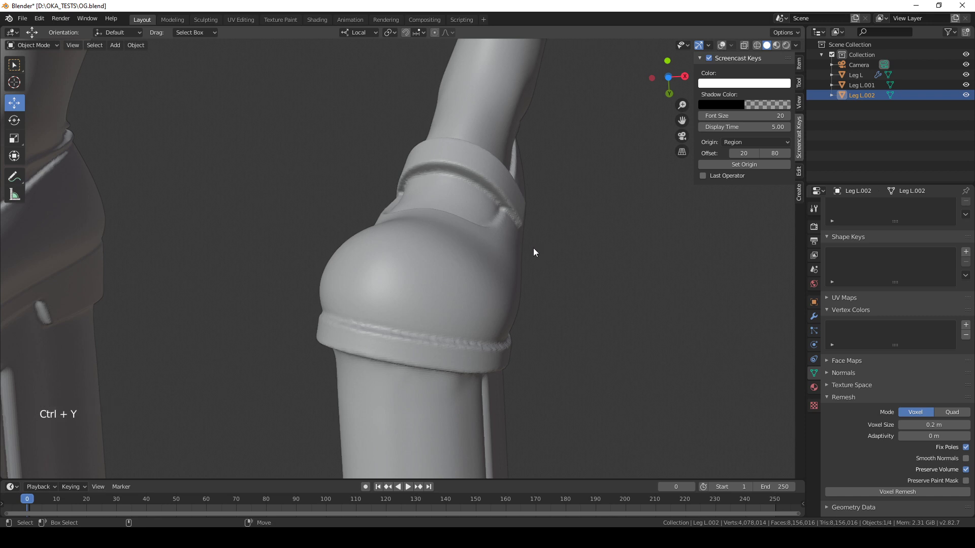
{"action": "key", "text": "ctrl"}
{"action": "key", "text": "ctrl+y"}
{"action": "key", "text": "ctrl+y"}
{"action": "key", "text": "ctrl+y"}
{"action": "key", "text": "ctrl+y"}
{"action": "key", "text": "ctrl+y"}
{"action": "middle_click_drag", "start_coordinate": [727, 255], "coordinate": [549, 306]}
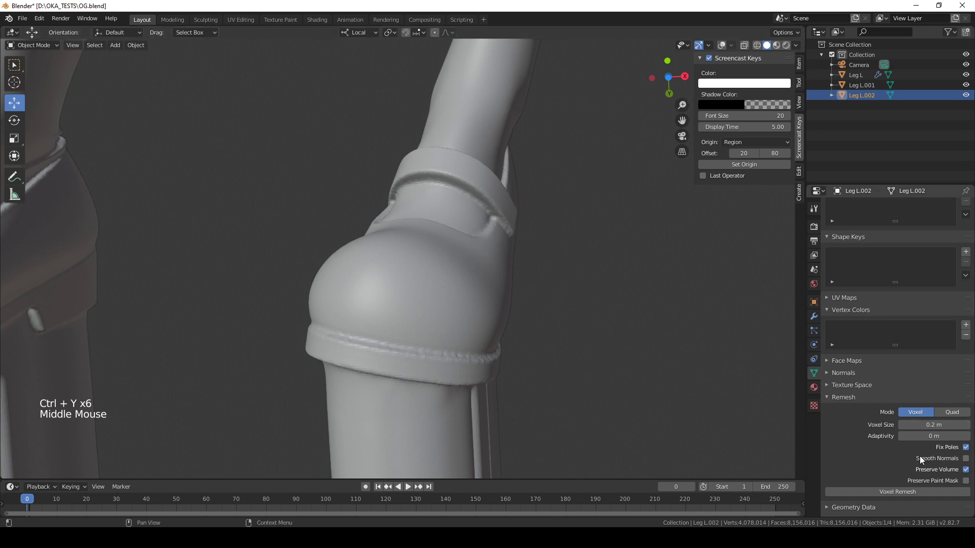
Step: Run Voxel Remesh on Leg L.002 again and check the result on its shoe
{"action": "left_click", "coordinate": [894, 493]}
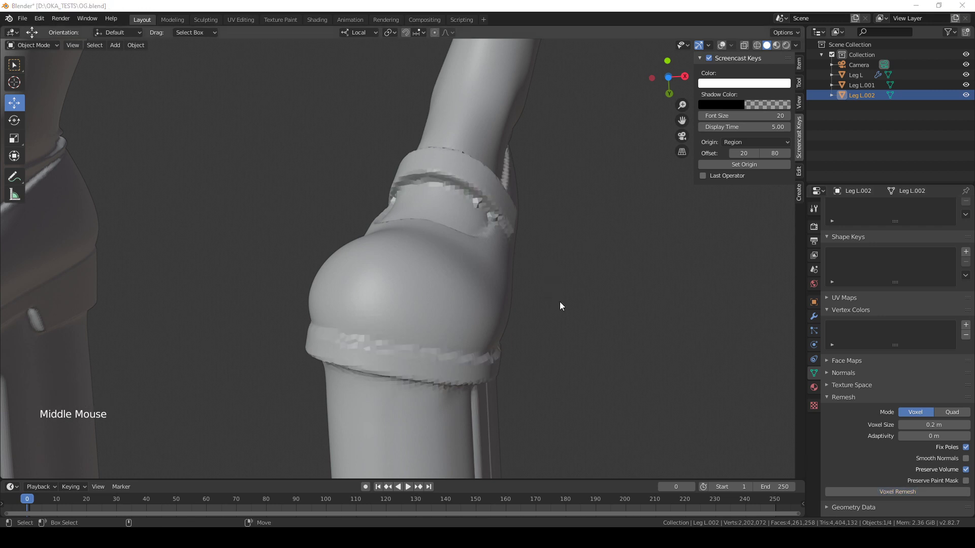
{"action": "middle_click_drag", "start_coordinate": [560, 302], "coordinate": [508, 322]}
{"action": "scroll", "coordinate": [340, 273], "scroll_direction": "down", "scroll_amount": 3}
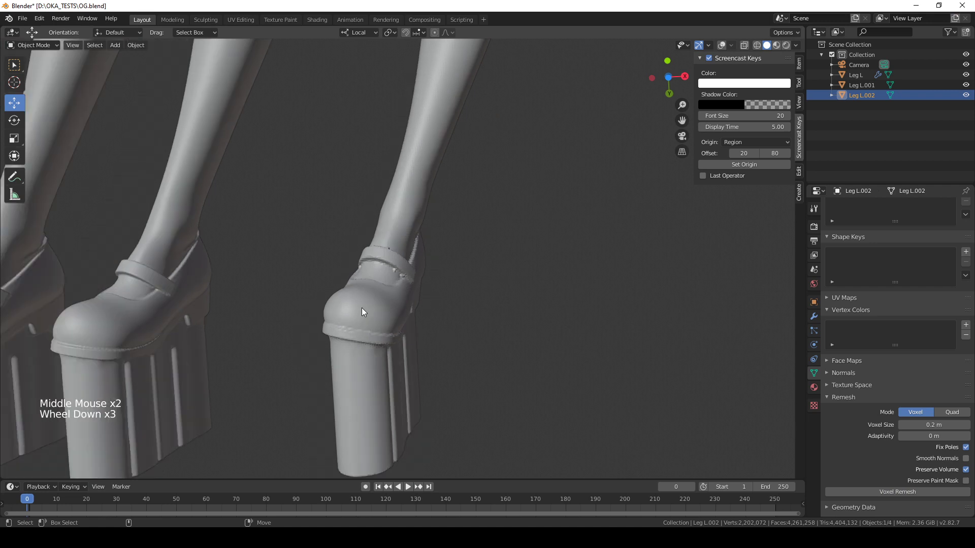
Step: Compare the knees, thighs and stocking bands of the three legs to judge the remaining detail
{"action": "scroll", "coordinate": [366, 308], "scroll_direction": "down", "scroll_amount": 3}
{"action": "middle_click_drag", "start_coordinate": [373, 302], "coordinate": [401, 269]}
{"action": "scroll", "coordinate": [407, 259], "scroll_direction": "down", "scroll_amount": 2}
{"action": "middle_click_drag", "start_coordinate": [414, 249], "coordinate": [444, 257]}
{"action": "scroll", "coordinate": [434, 168], "scroll_direction": "up", "scroll_amount": 6}
{"action": "scroll", "coordinate": [443, 257], "scroll_direction": "up", "scroll_amount": 1}
{"action": "scroll", "coordinate": [365, 261], "scroll_direction": "down", "scroll_amount": 3}
{"action": "middle_click_drag", "start_coordinate": [366, 261], "coordinate": [401, 190]}
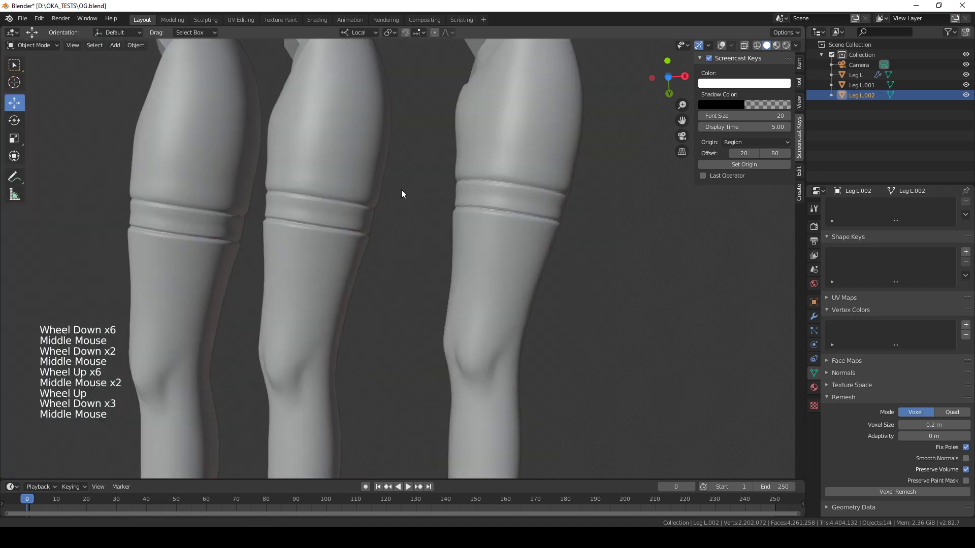
Step: Export the scene as an STL file named REDUCE_remesh.2.stl in D:\OKA_TESTS
{"action": "scroll", "coordinate": [437, 234], "scroll_direction": "down", "scroll_amount": 2}
{"action": "middle_click_drag", "start_coordinate": [451, 251], "coordinate": [372, 160]}
{"action": "left_click", "coordinate": [378, 142]}
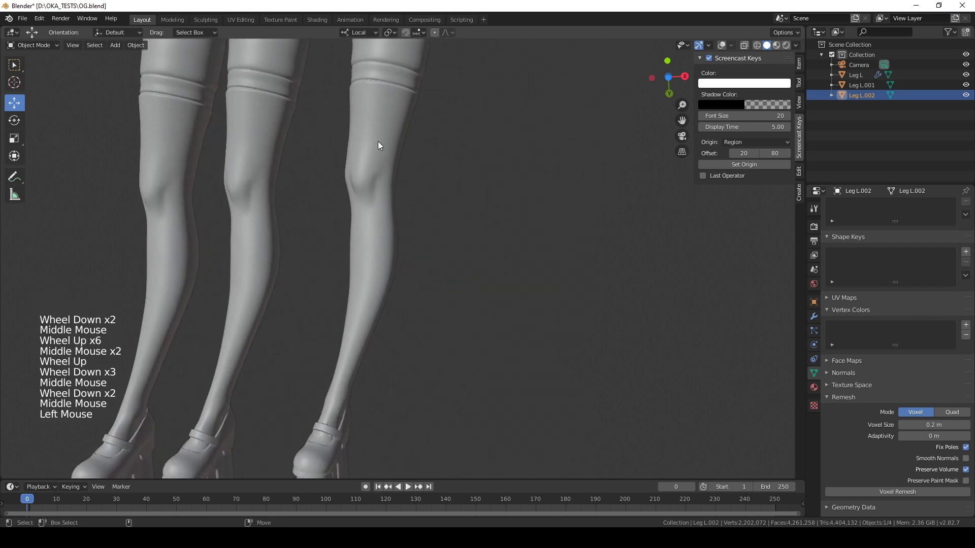
{"action": "left_click", "coordinate": [23, 18]}
{"action": "mouse_move", "coordinate": [41, 190]}
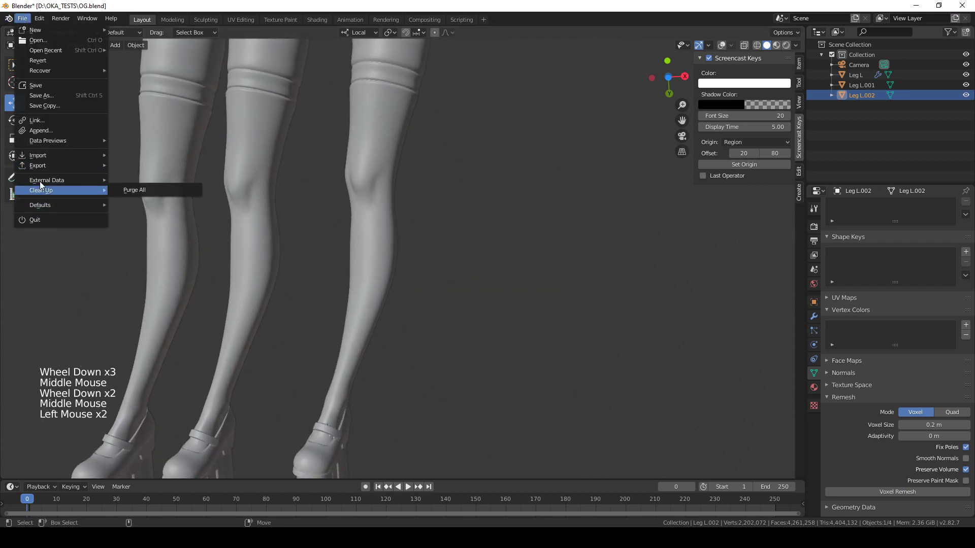
{"action": "mouse_move", "coordinate": [46, 165]}
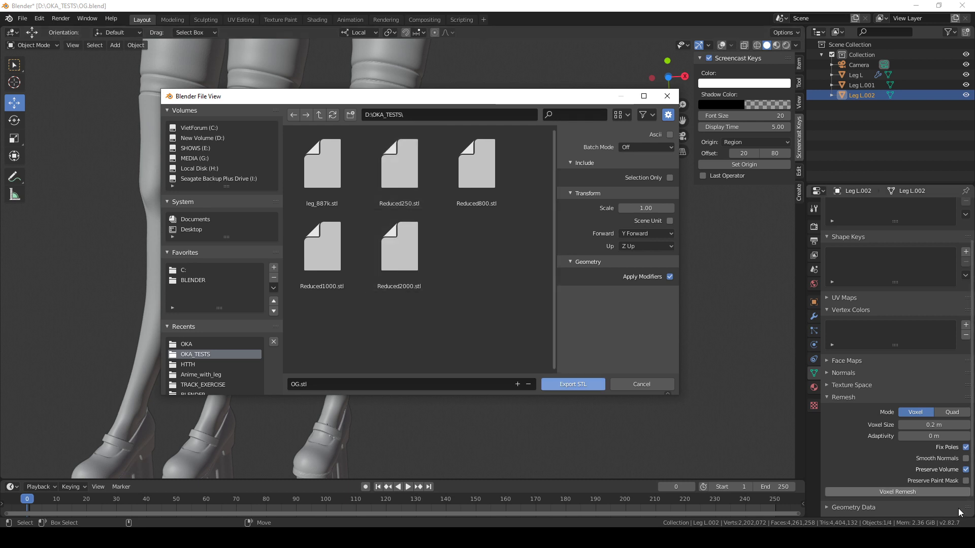
{"action": "double_click", "coordinate": [288, 385]}
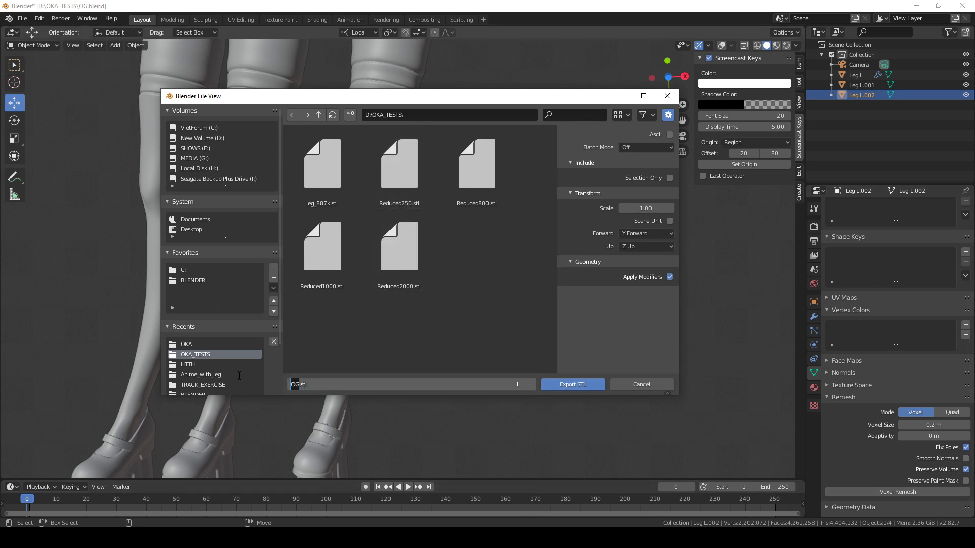
{"action": "type", "text": "REDUCE_"}
{"action": "type", "text": "-"}
{"action": "key", "text": "BackSpace"}
{"action": "type", "text": "0"}
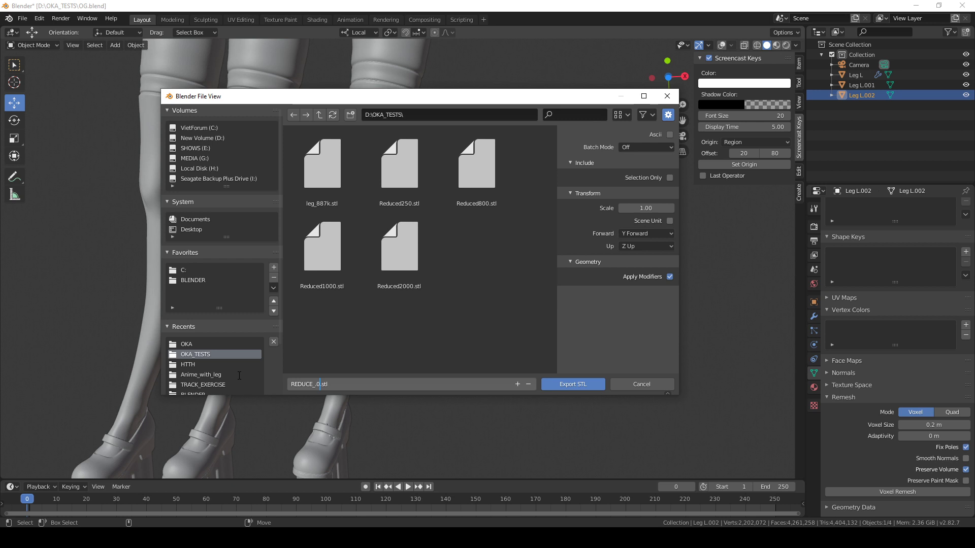
{"action": "key", "text": "BackSpace"}
{"action": "type", "text": "2"}
{"action": "key", "text": "Left"}
{"action": "type", "text": "remesh"}
{"action": "left_click", "coordinate": [575, 387]}
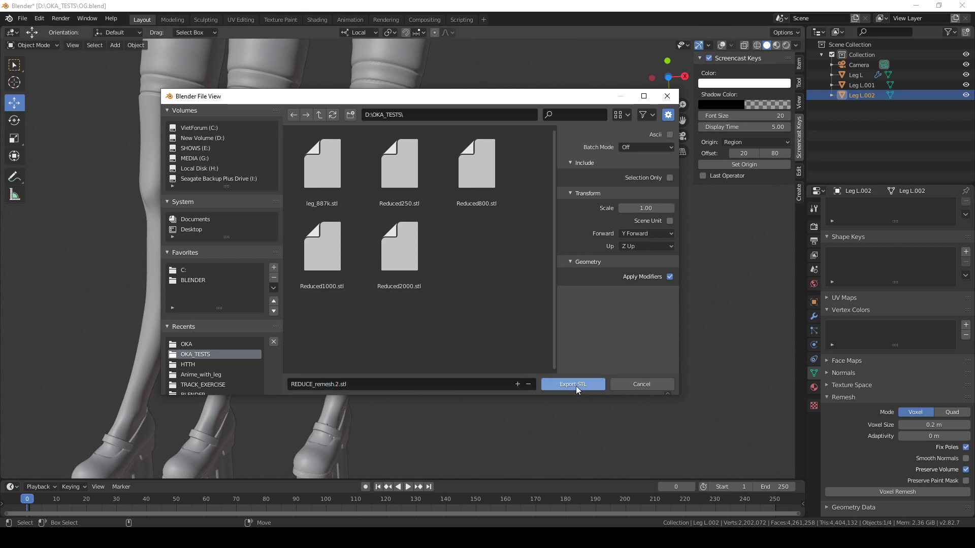
{"action": "left_click", "coordinate": [576, 386]}
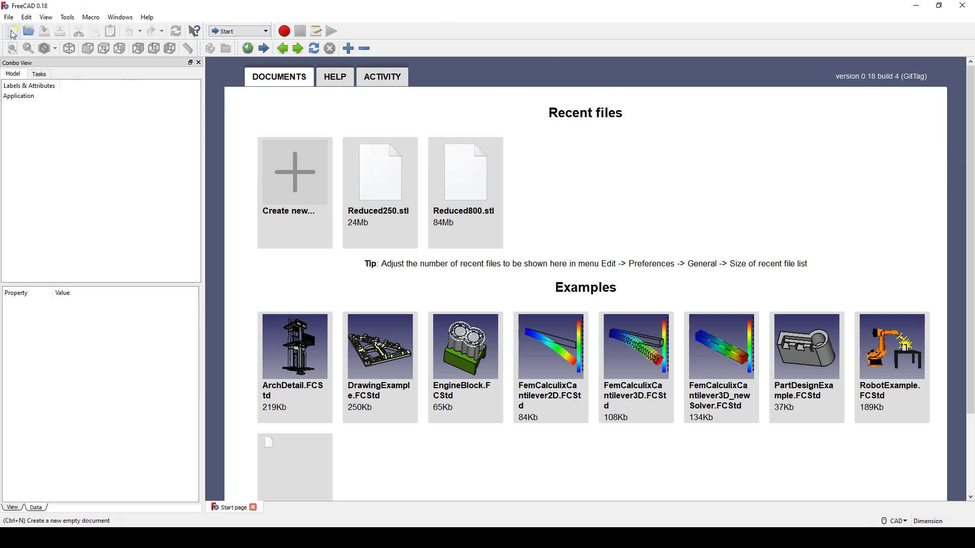
Step: In FreeCAD, create a new document and import REDUCE_remesh.2.stl from D:\OKA_TESTS into it
{"action": "key", "text": "ctrl+n"}
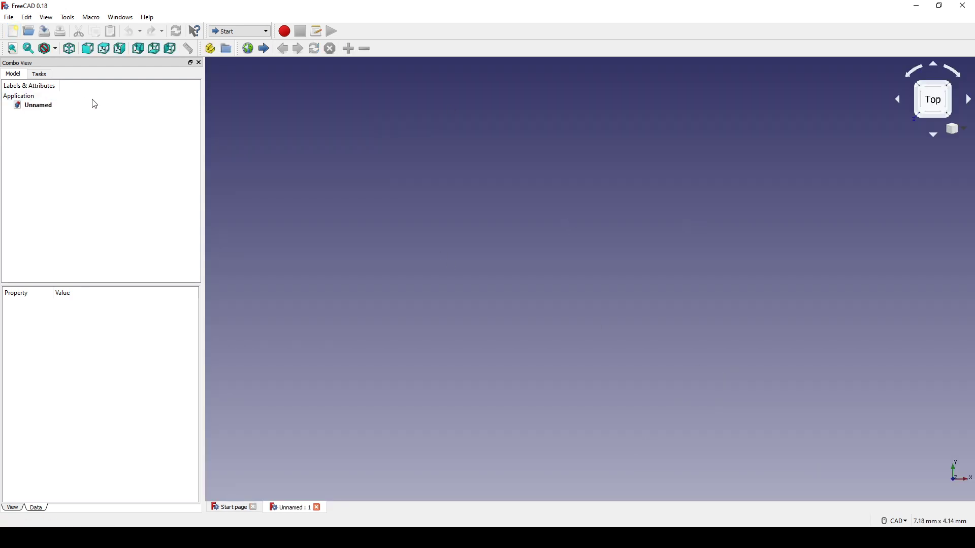
{"action": "left_click", "coordinate": [28, 31]}
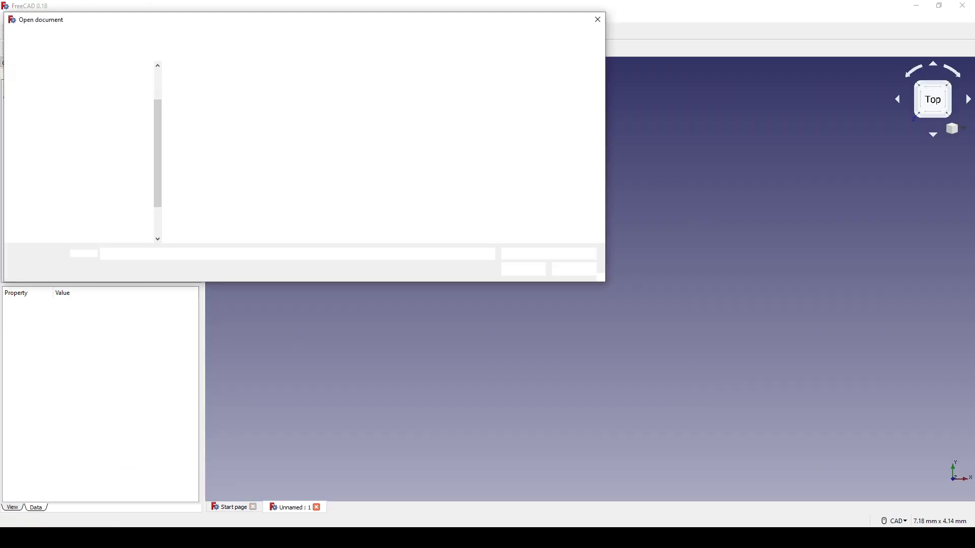
{"action": "scroll", "coordinate": [85, 203], "scroll_direction": "down", "scroll_amount": 4}
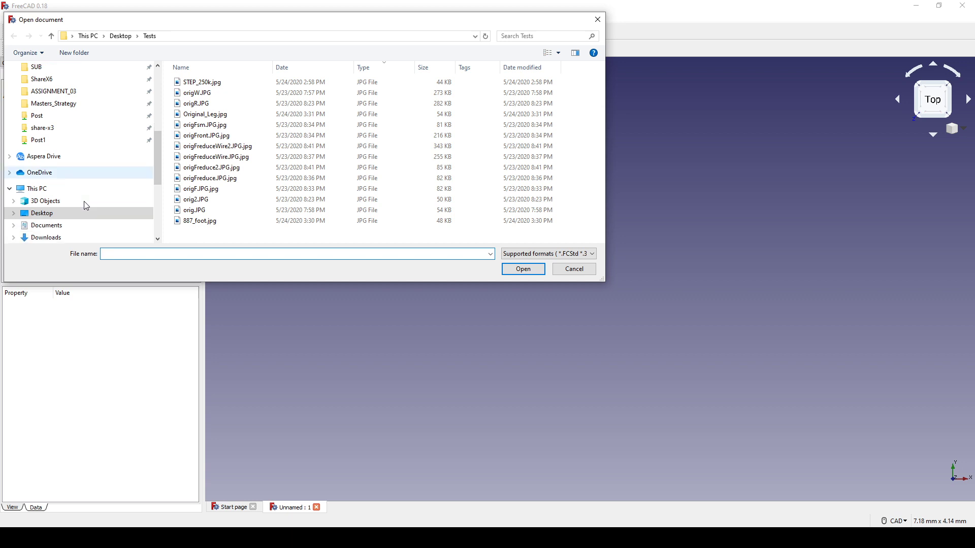
{"action": "left_click", "coordinate": [51, 181]}
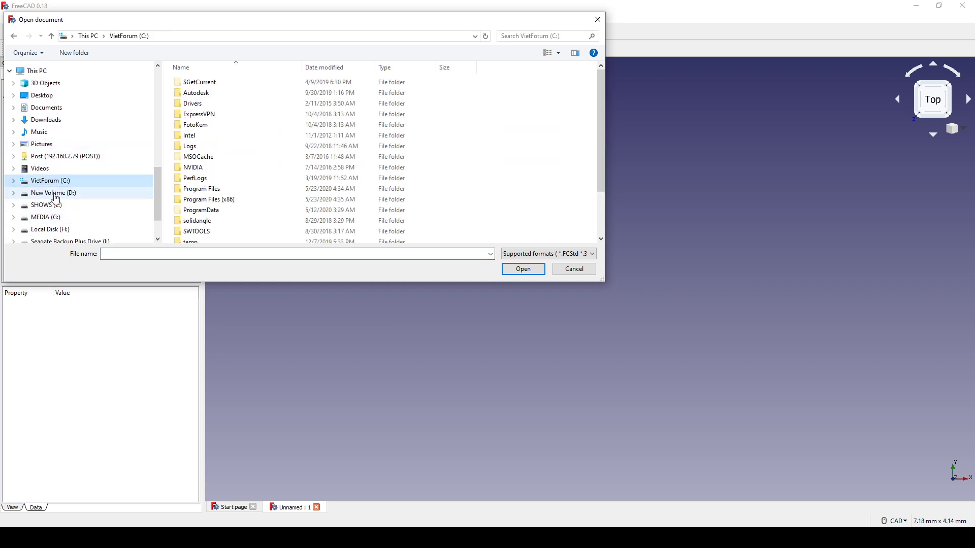
{"action": "left_click", "coordinate": [53, 193]}
{"action": "left_click", "coordinate": [252, 133]}
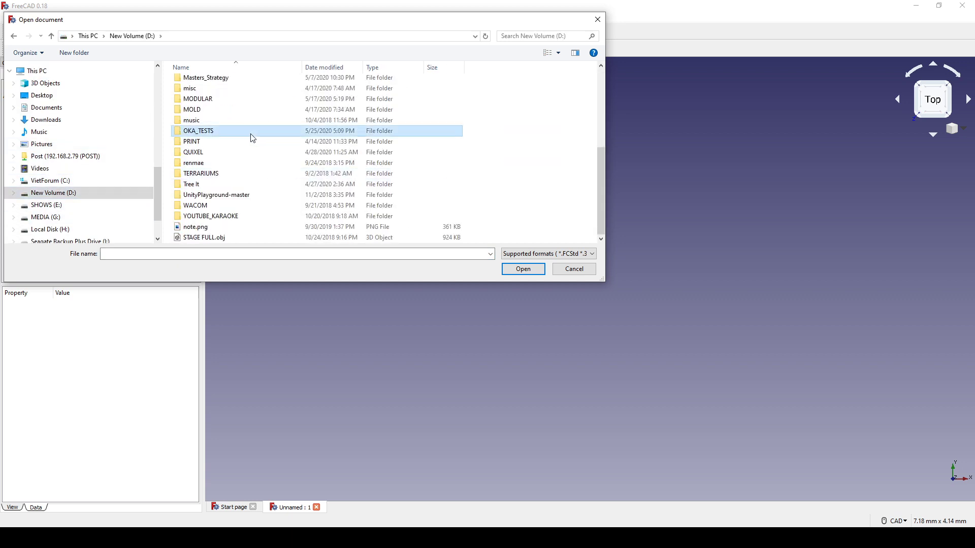
{"action": "double_click", "coordinate": [214, 132]}
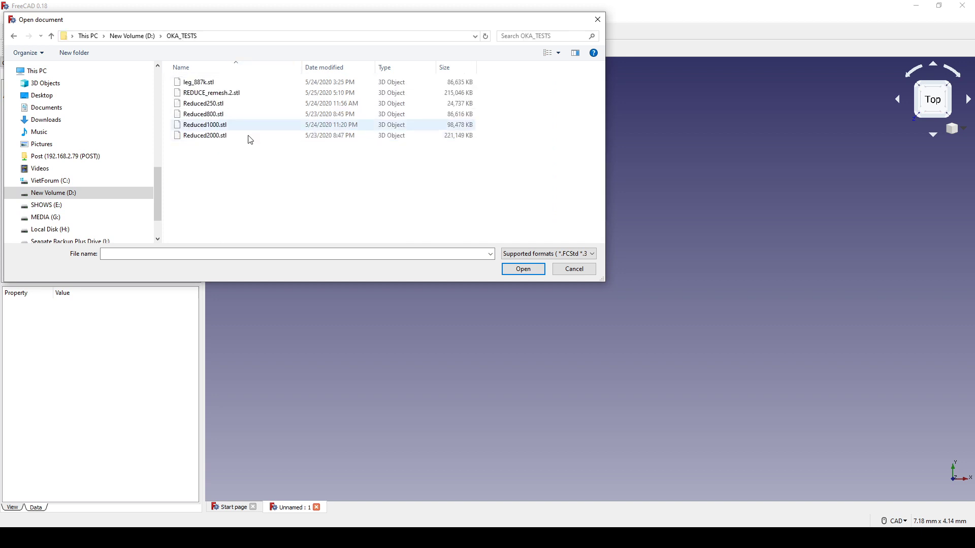
{"action": "left_click", "coordinate": [214, 94]}
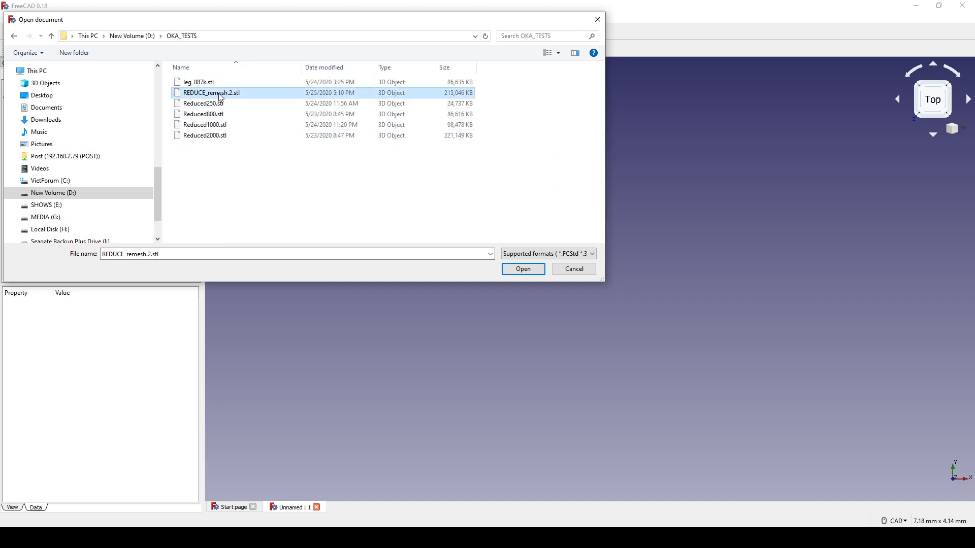
{"action": "left_click", "coordinate": [523, 269]}
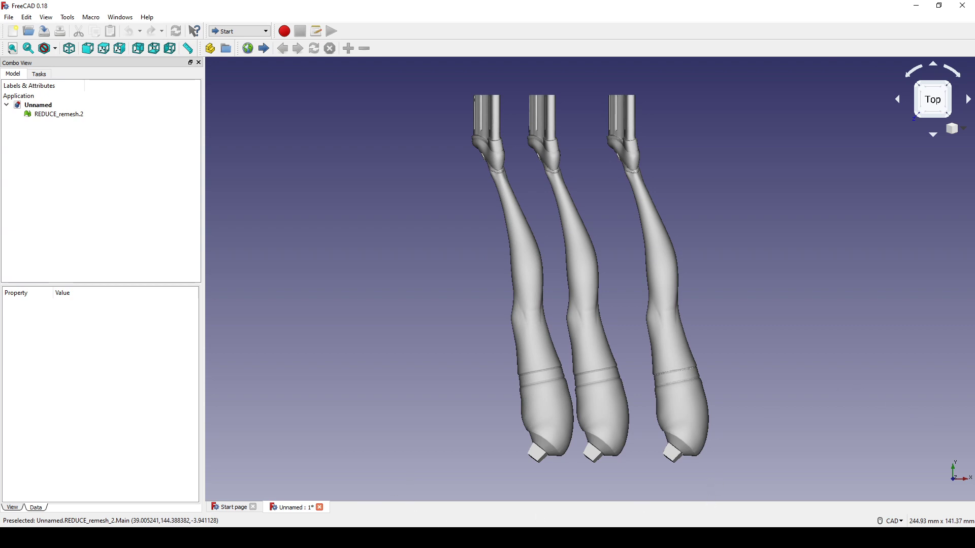
Step: Switch back to Blender and delete Leg L and Leg L.001, keeping only the remeshed Leg L.002
{"action": "key", "text": "alt+Tab"}
{"action": "middle_click_drag", "start_coordinate": [346, 305], "coordinate": [401, 236]}
{"action": "scroll", "coordinate": [430, 265], "scroll_direction": "down", "scroll_amount": 4}
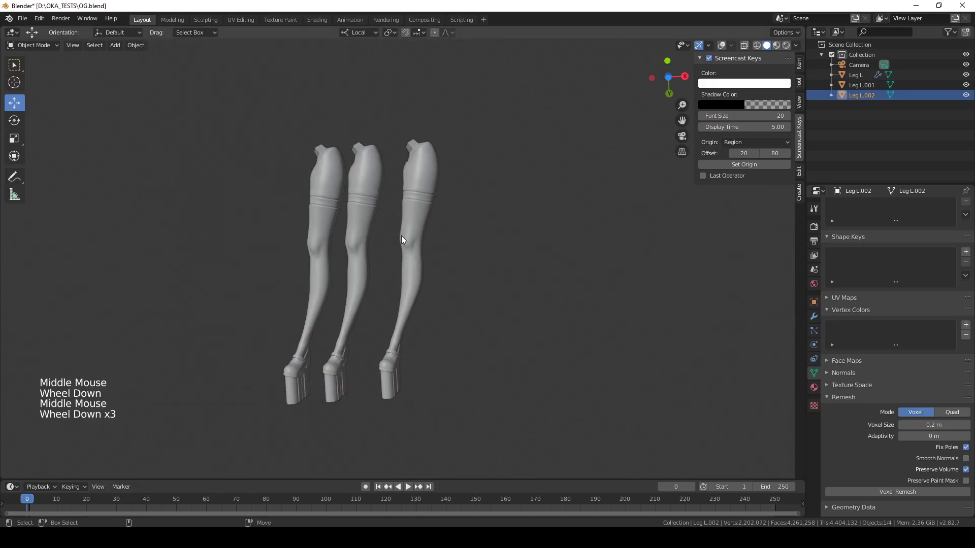
{"action": "left_click_drag", "start_coordinate": [199, 83], "coordinate": [375, 441]}
{"action": "key", "text": "Delete"}
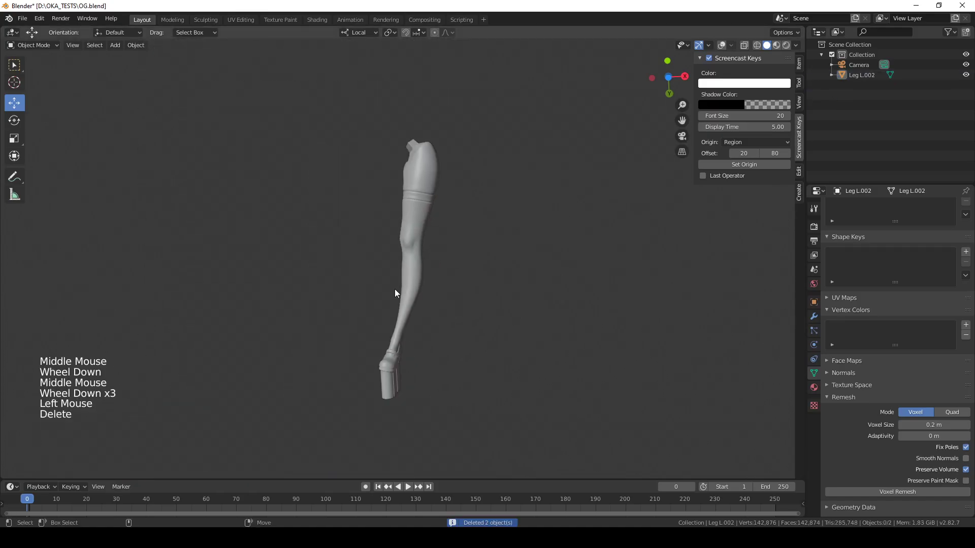
Step: Export the scene containing only Leg L.002 as STL, overwriting REDUCE_remesh.2.stl
{"action": "left_click", "coordinate": [412, 203]}
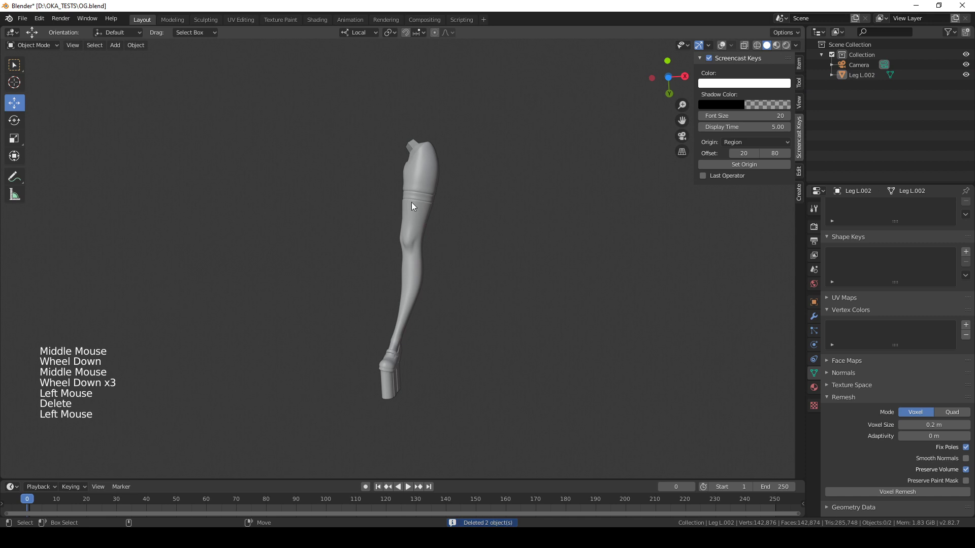
{"action": "left_click", "coordinate": [23, 18]}
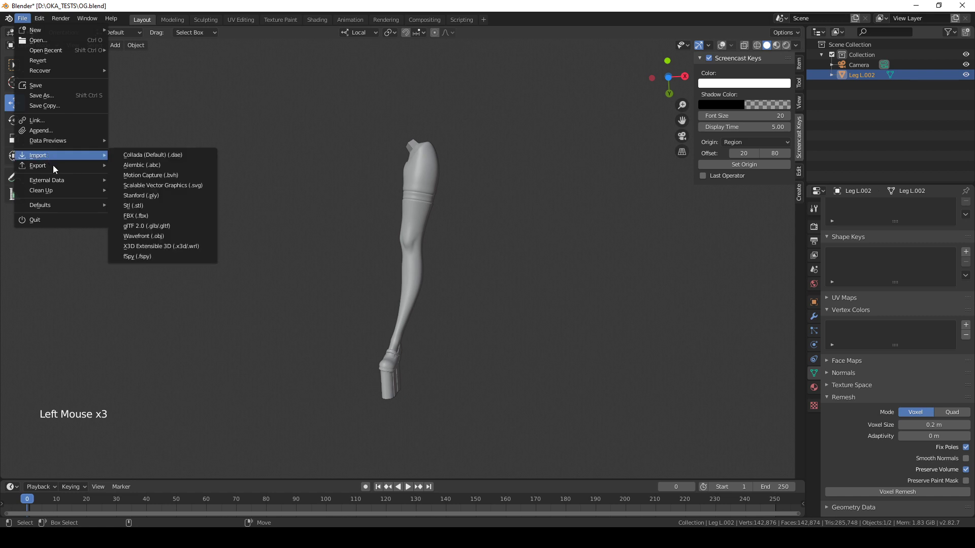
{"action": "mouse_move", "coordinate": [39, 165]}
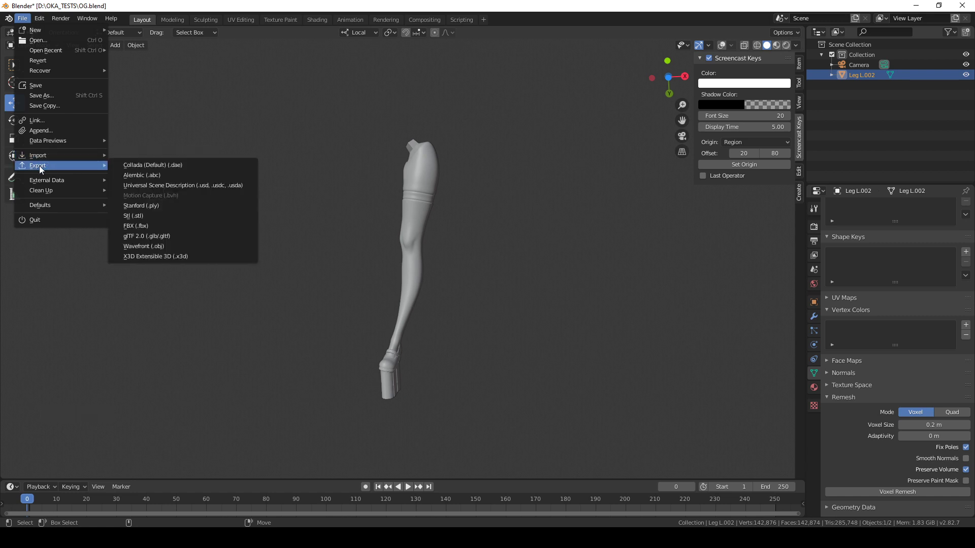
{"action": "left_click", "coordinate": [154, 218]}
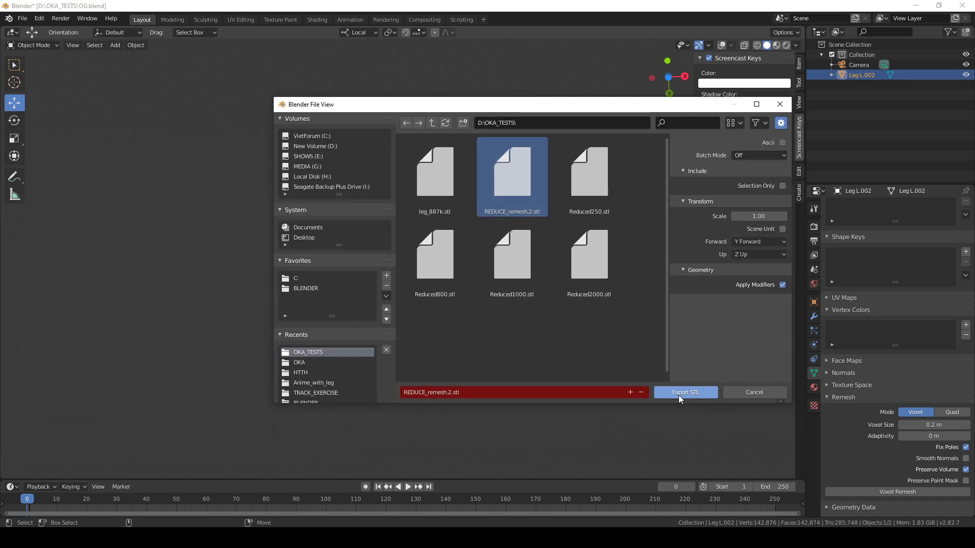
{"action": "left_click", "coordinate": [678, 395]}
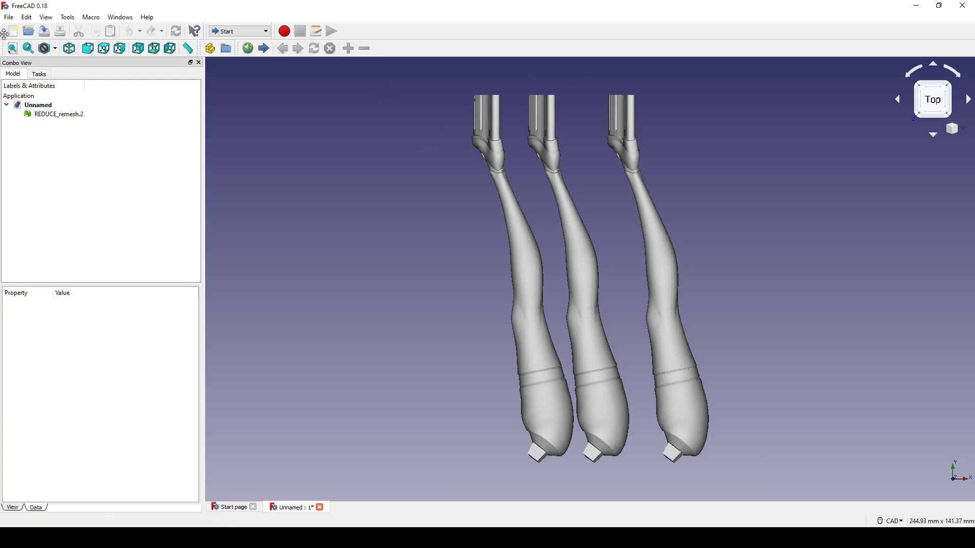
Step: Switch to FreeCAD, create another new document and import the re-exported REDUCE_remesh.2.stl
{"action": "left_click", "coordinate": [13, 31]}
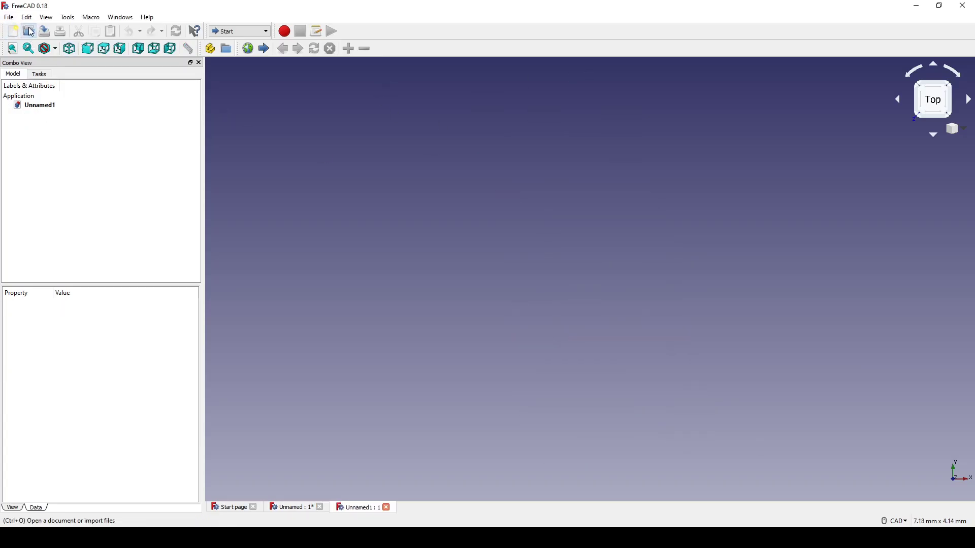
{"action": "key", "text": "ctrl+o"}
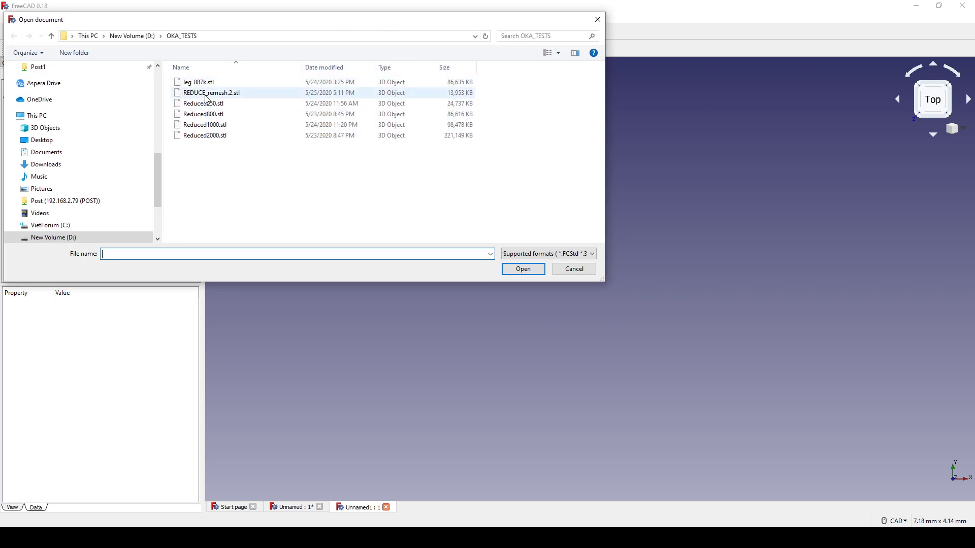
{"action": "left_click", "coordinate": [229, 93]}
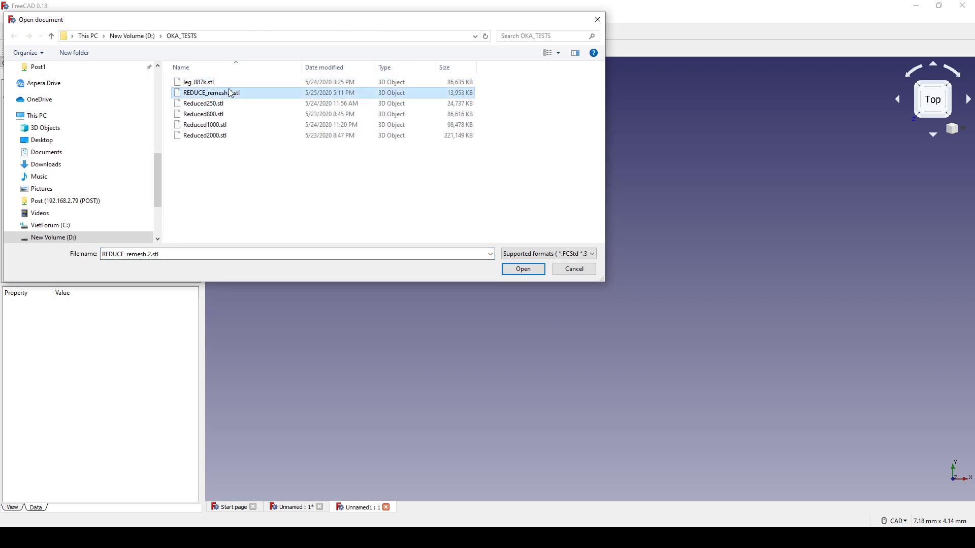
{"action": "left_click", "coordinate": [530, 272]}
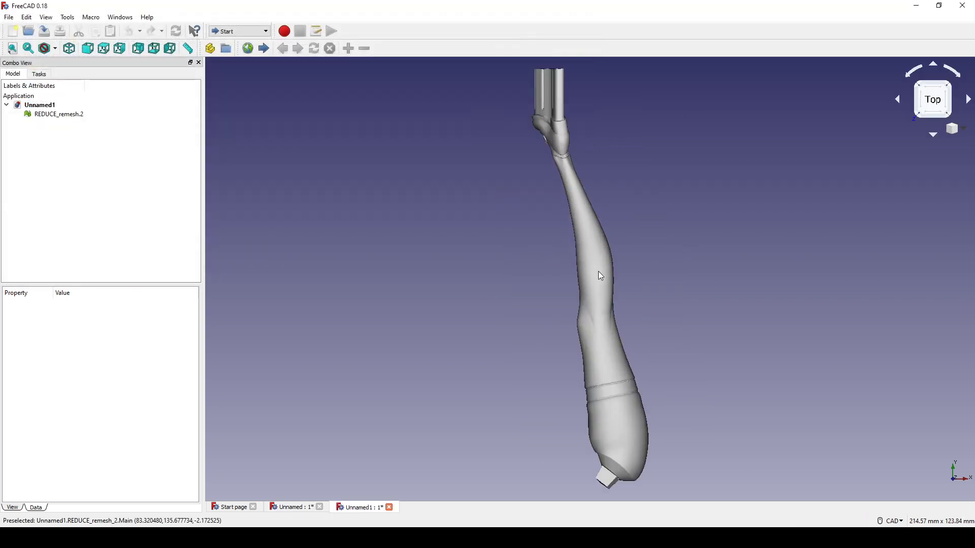
Step: Select the imported leg mesh to check its point and face counts and view its thigh up close
{"action": "middle_click_drag", "start_coordinate": [577, 320], "coordinate": [469, 315]}
{"action": "left_click", "coordinate": [488, 316]}
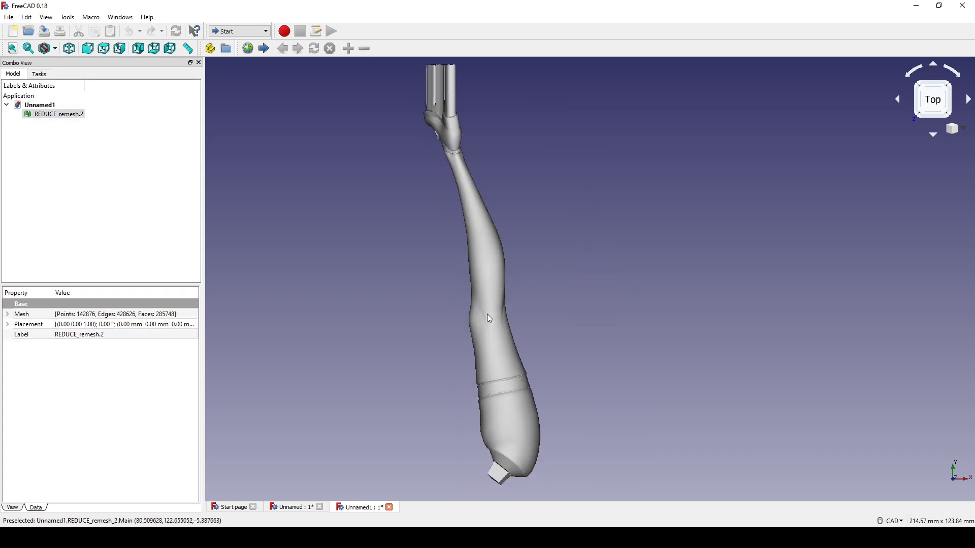
{"action": "scroll", "coordinate": [489, 319], "scroll_direction": "up", "scroll_amount": 6}
{"action": "scroll", "coordinate": [522, 290], "scroll_direction": "down", "scroll_amount": 3}
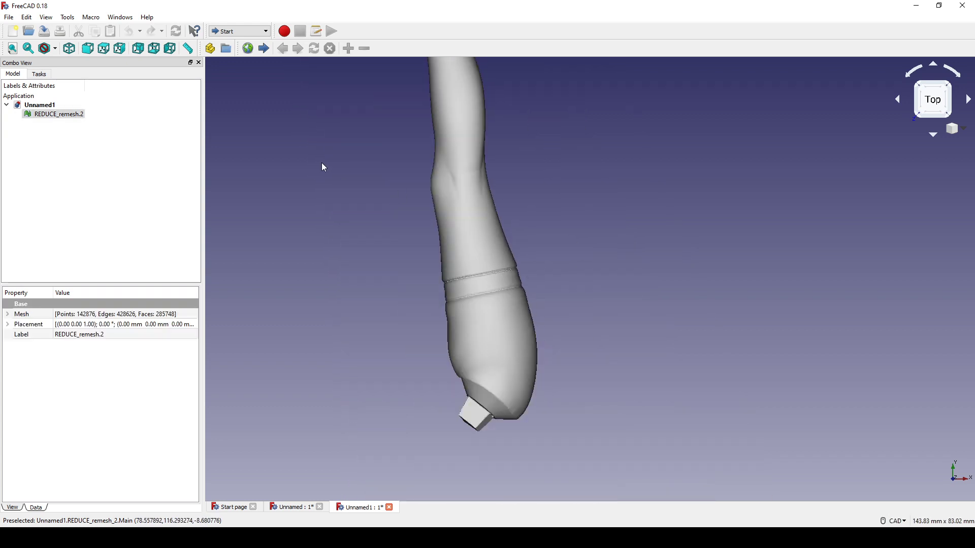
Step: Set the draw style to Wireframe and examine the leg's mesh density around the stocking band
{"action": "left_click", "coordinate": [46, 18]}
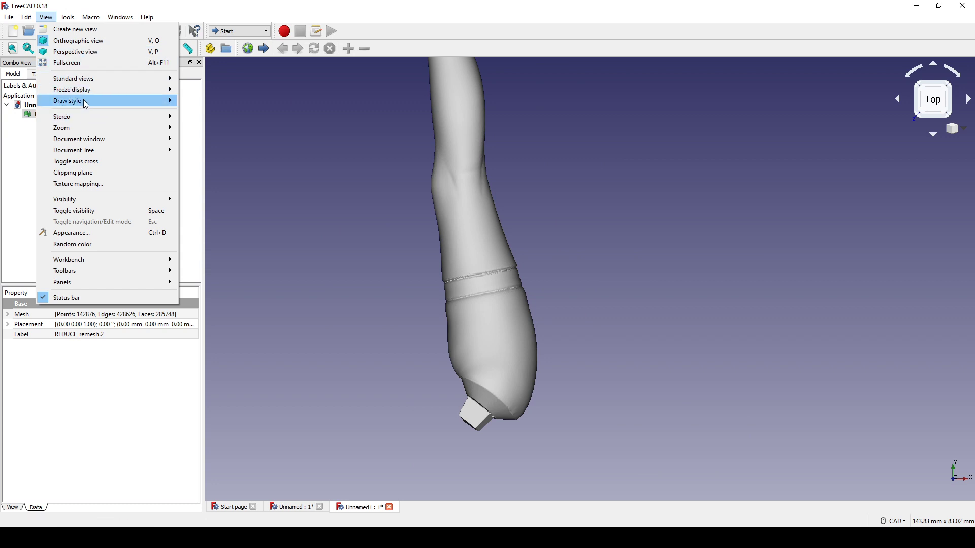
{"action": "mouse_move", "coordinate": [86, 103]}
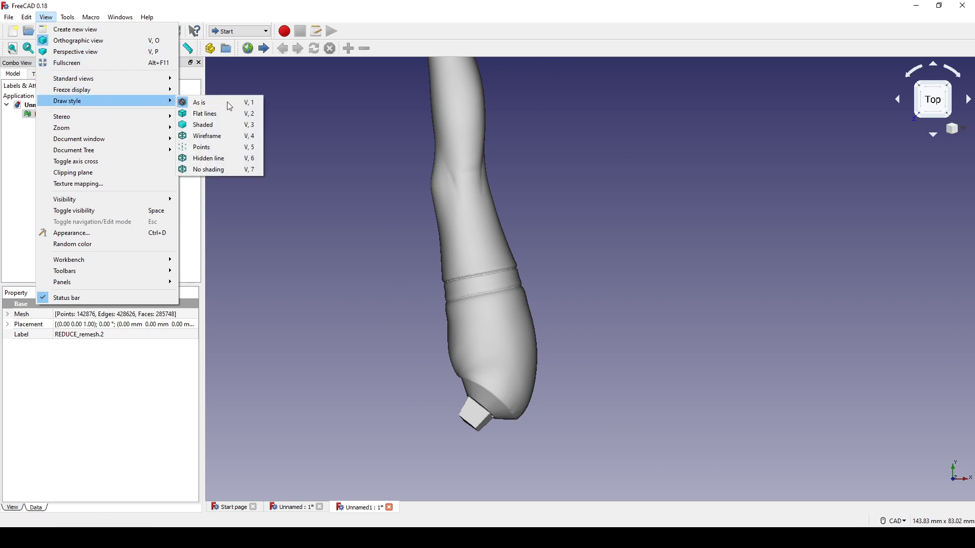
{"action": "left_click", "coordinate": [231, 136]}
{"action": "scroll", "coordinate": [505, 302], "scroll_direction": "up", "scroll_amount": 6}
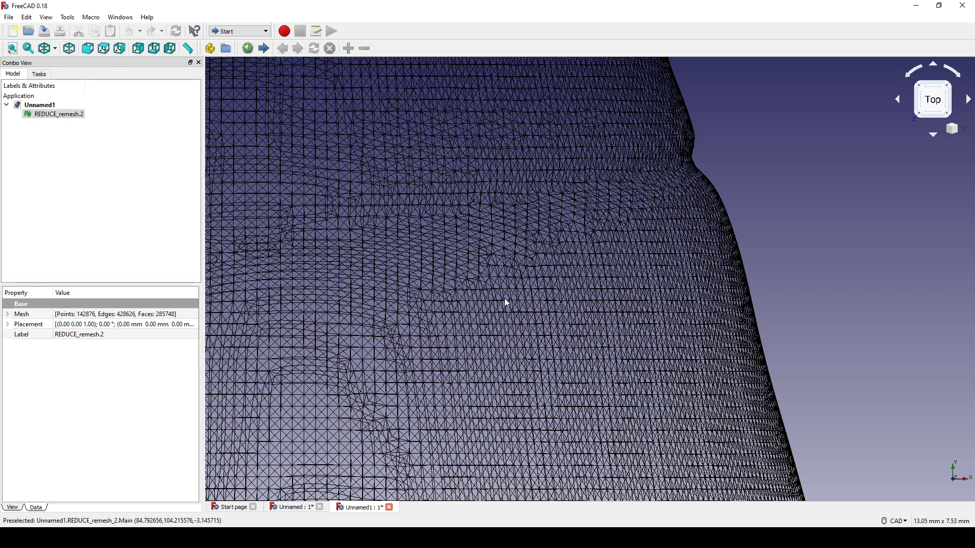
{"action": "scroll", "coordinate": [506, 300], "scroll_direction": "down", "scroll_amount": 2}
{"action": "scroll", "coordinate": [506, 300], "scroll_direction": "down", "scroll_amount": 2}
{"action": "middle_click_drag", "start_coordinate": [368, 213], "coordinate": [473, 223]}
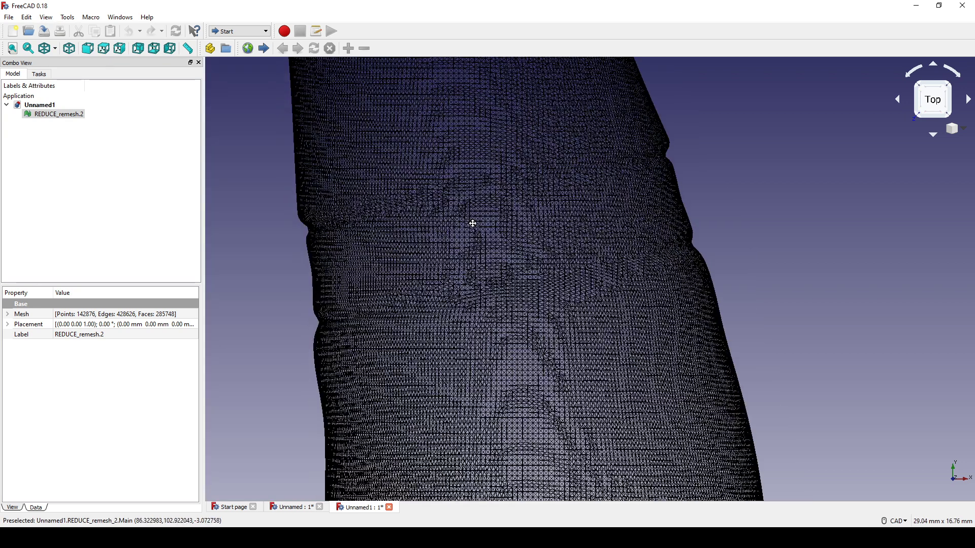
{"action": "scroll", "coordinate": [359, 153], "scroll_direction": "up", "scroll_amount": 3}
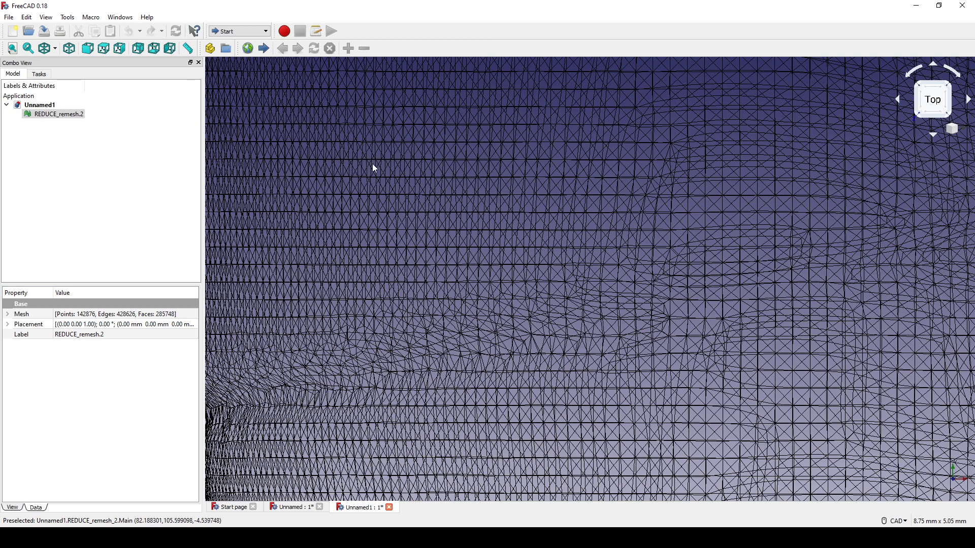
{"action": "scroll", "coordinate": [477, 175], "scroll_direction": "down", "scroll_amount": 1}
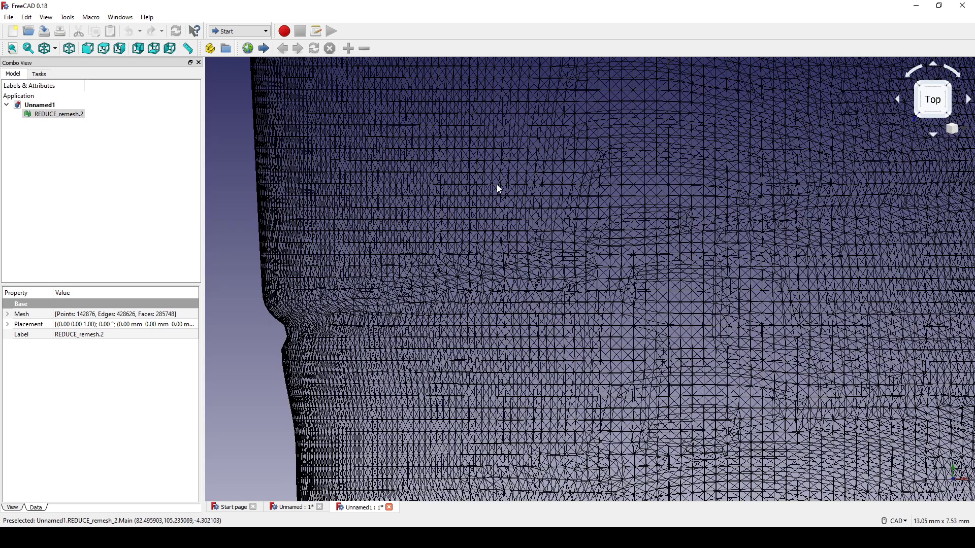
{"action": "scroll", "coordinate": [499, 189], "scroll_direction": "down", "scroll_amount": 10}
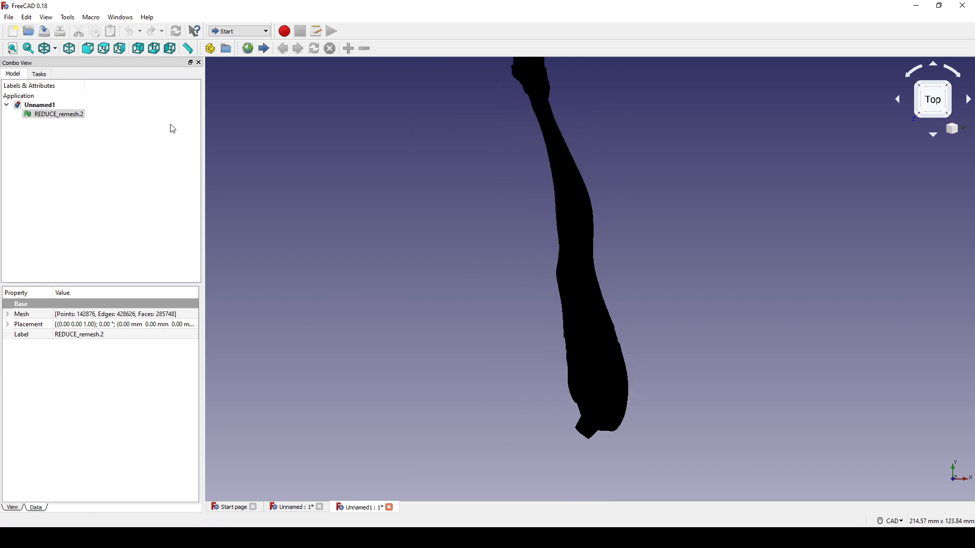
Step: Open Evaluate & Repair Mesh in the Mesh Design workbench and run all tests together on REDUCE_remesh.2
{"action": "middle_click_drag", "start_coordinate": [343, 158], "coordinate": [349, 217]}
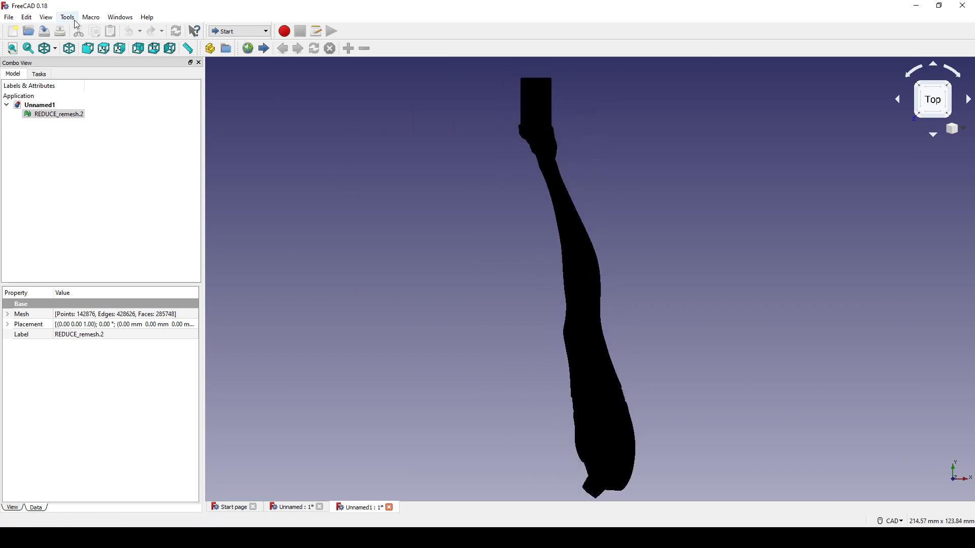
{"action": "left_click", "coordinate": [239, 31]}
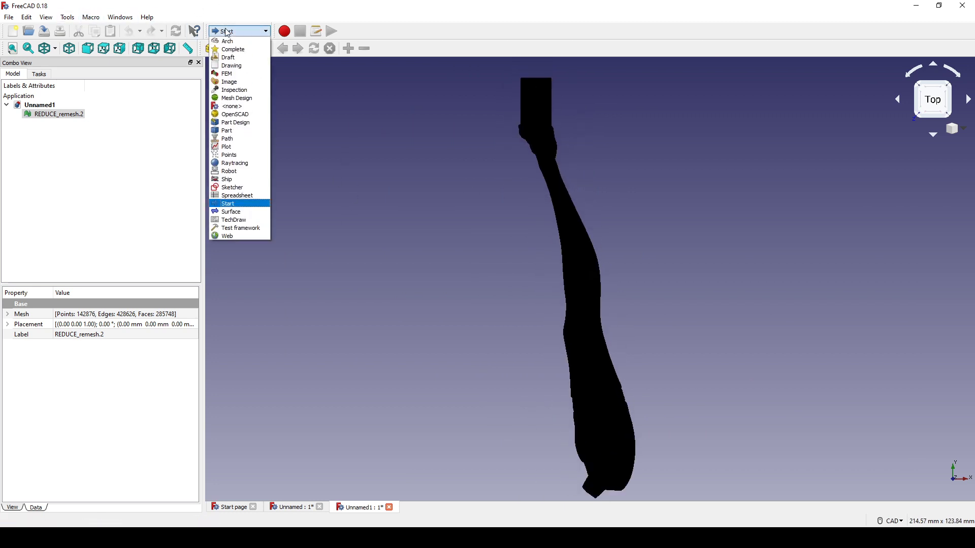
{"action": "left_click", "coordinate": [237, 98]}
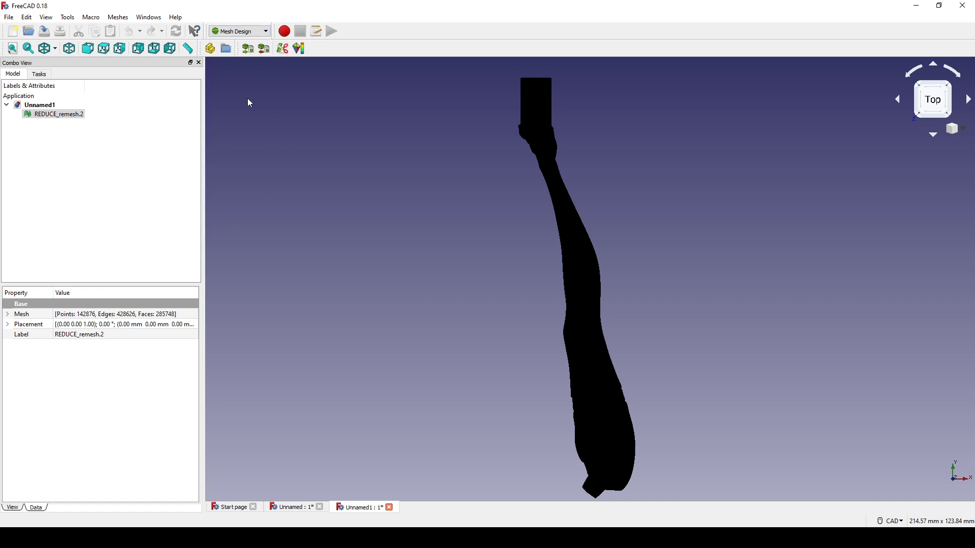
{"action": "left_click", "coordinate": [118, 17]}
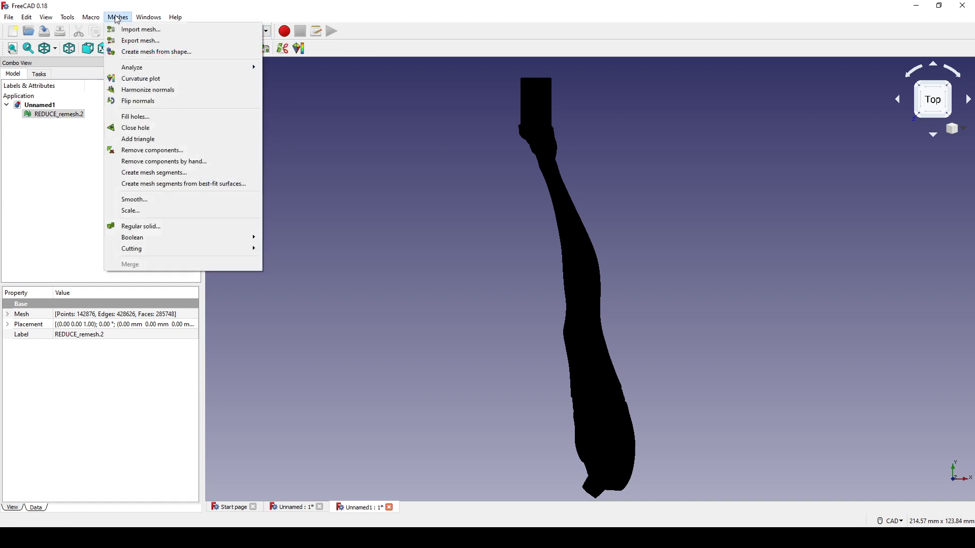
{"action": "mouse_move", "coordinate": [130, 71]}
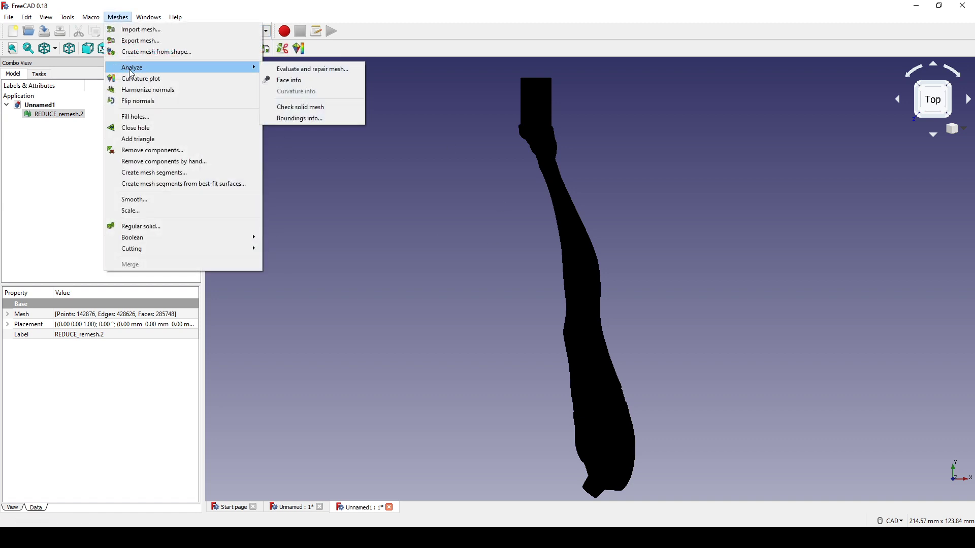
{"action": "left_click", "coordinate": [329, 73]}
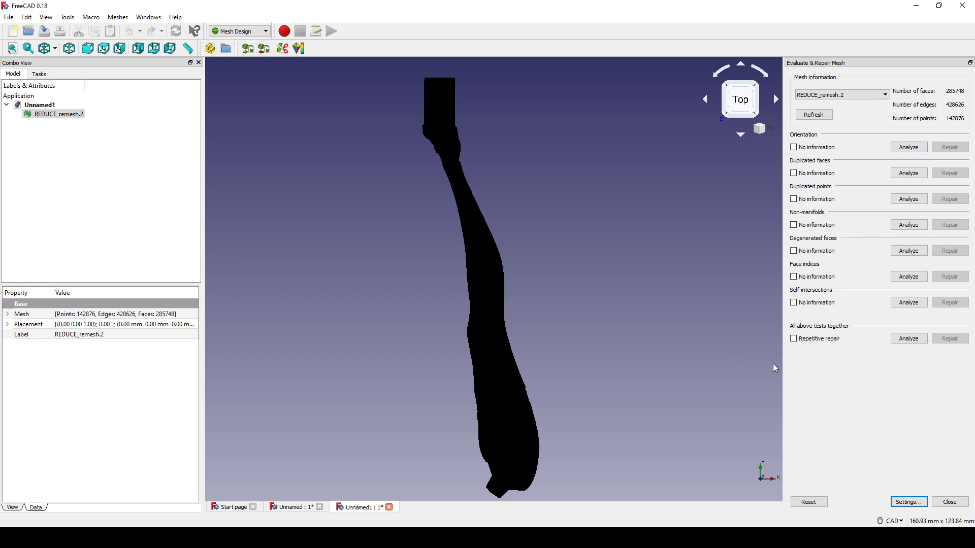
{"action": "left_click", "coordinate": [829, 95]}
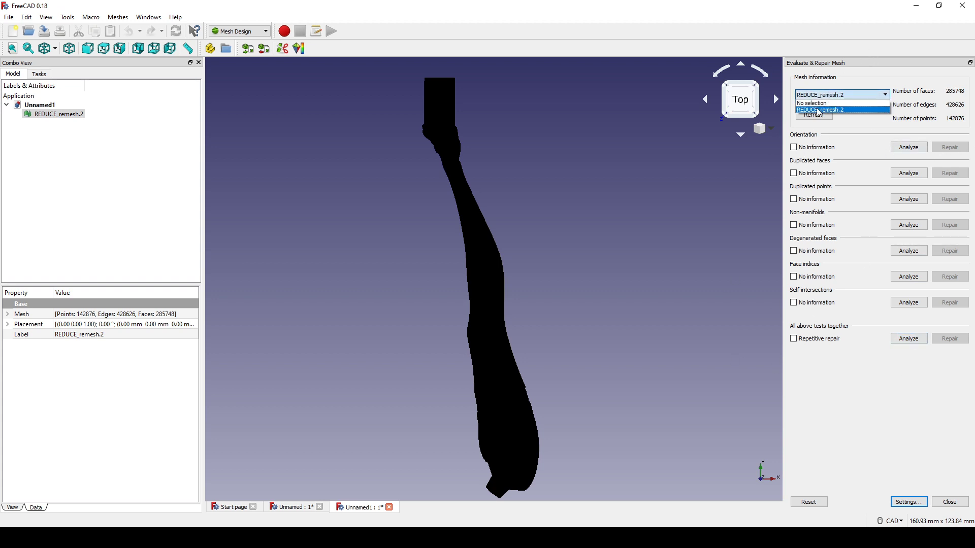
{"action": "left_click", "coordinate": [818, 110]}
{"action": "left_click", "coordinate": [908, 339]}
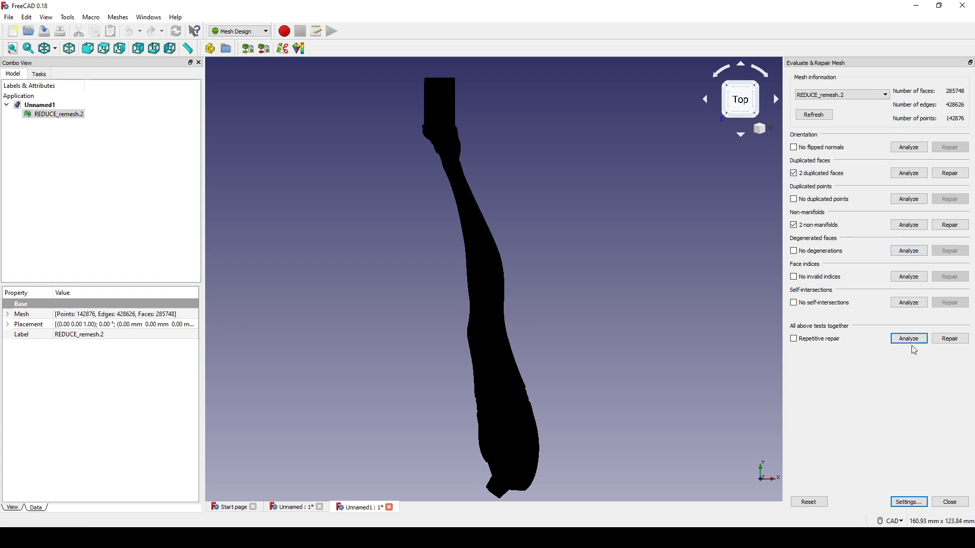
Step: Repair the mesh's duplicated faces and non-manifolds, running all tests again after each repair
{"action": "left_click", "coordinate": [955, 174]}
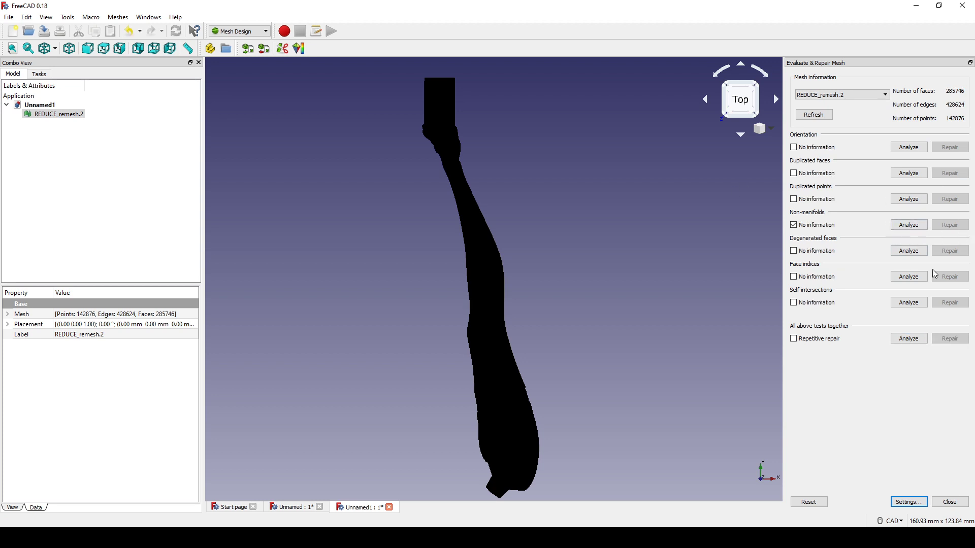
{"action": "left_click", "coordinate": [908, 339]}
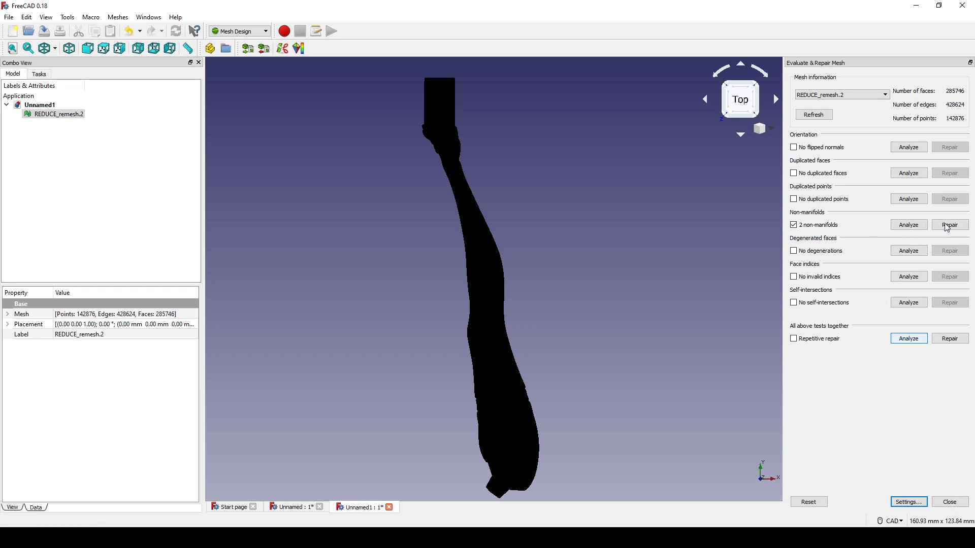
{"action": "left_click", "coordinate": [950, 225]}
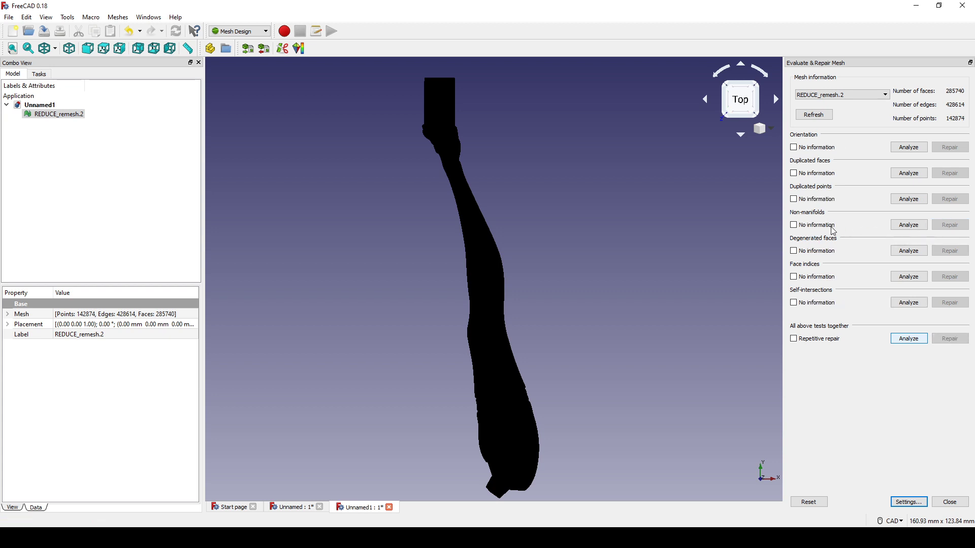
{"action": "left_click", "coordinate": [905, 340]}
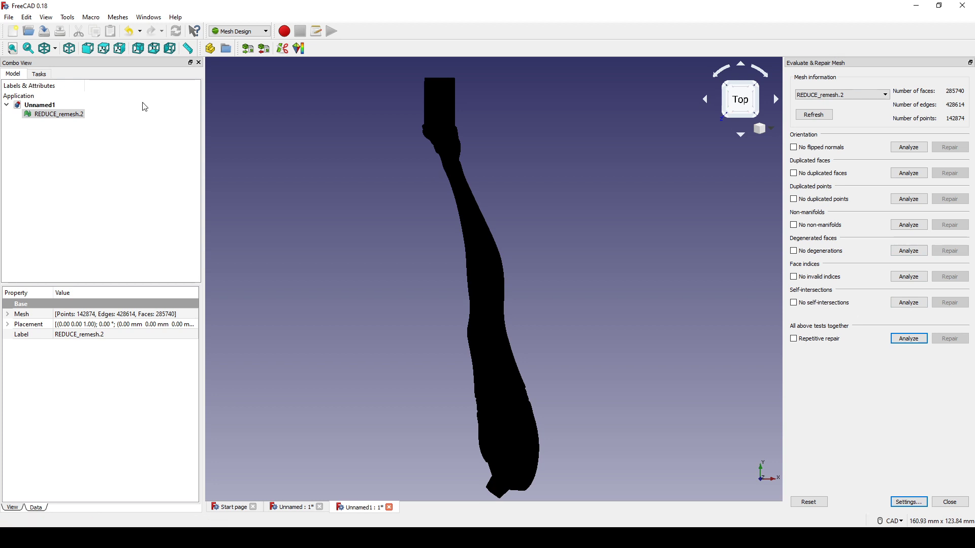
Step: Create a shape from the REDUCE_remesh.2 mesh in the Part workbench, accepting the default sewing tolerance
{"action": "left_click", "coordinate": [237, 32]}
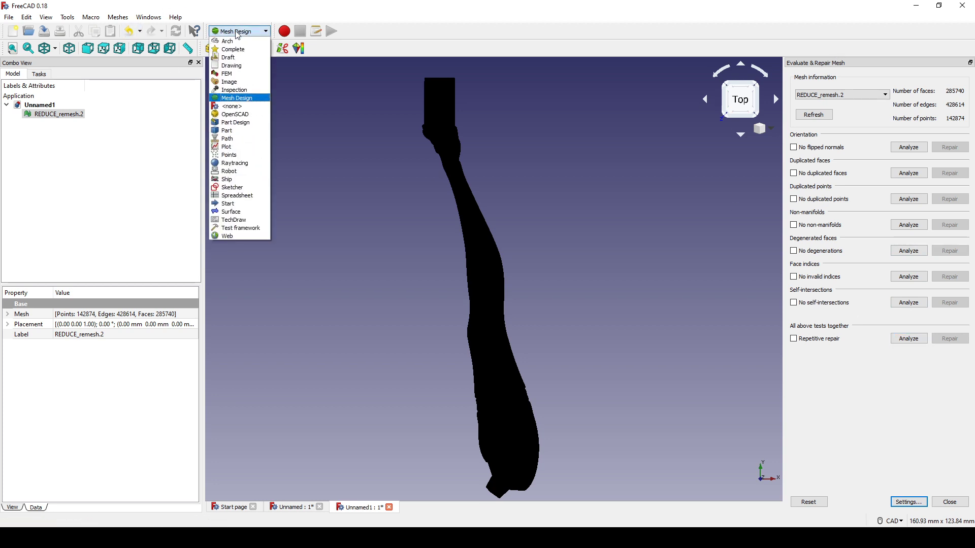
{"action": "left_click", "coordinate": [244, 135]}
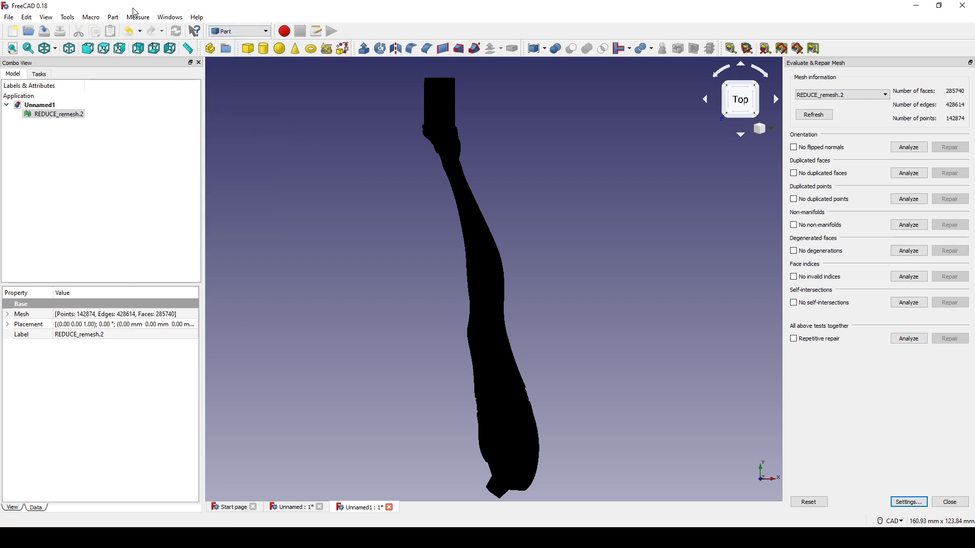
{"action": "left_click", "coordinate": [41, 116]}
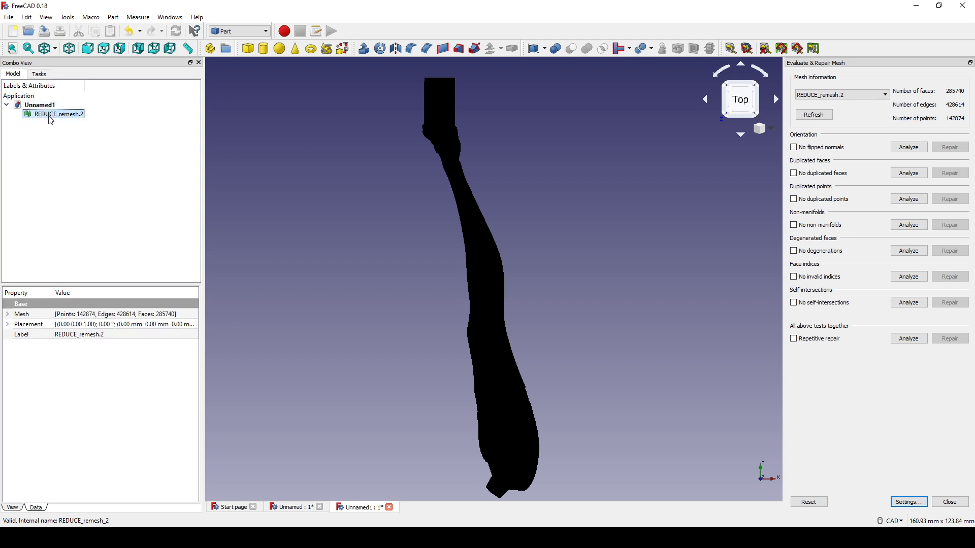
{"action": "left_click", "coordinate": [91, 16]}
{"action": "mouse_move", "coordinate": [113, 17]}
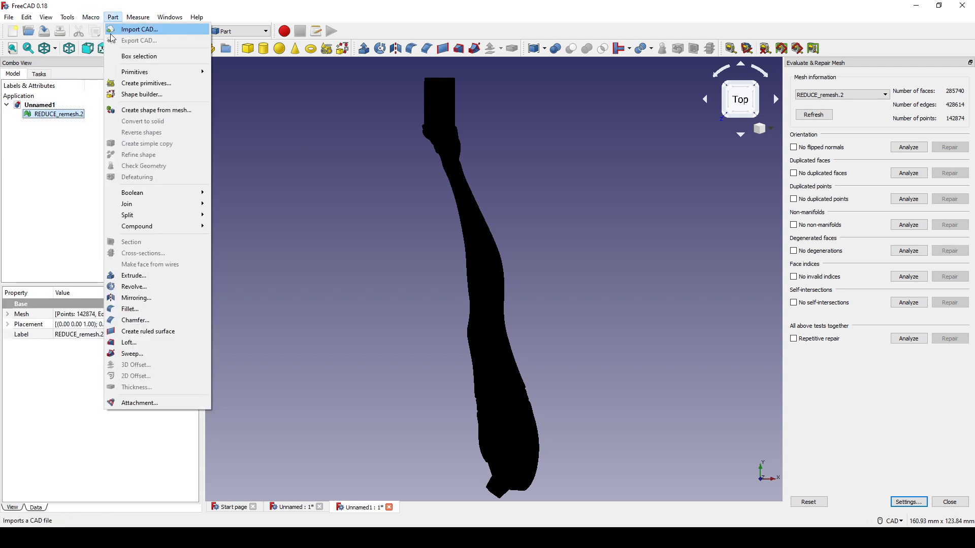
{"action": "left_click", "coordinate": [158, 110]}
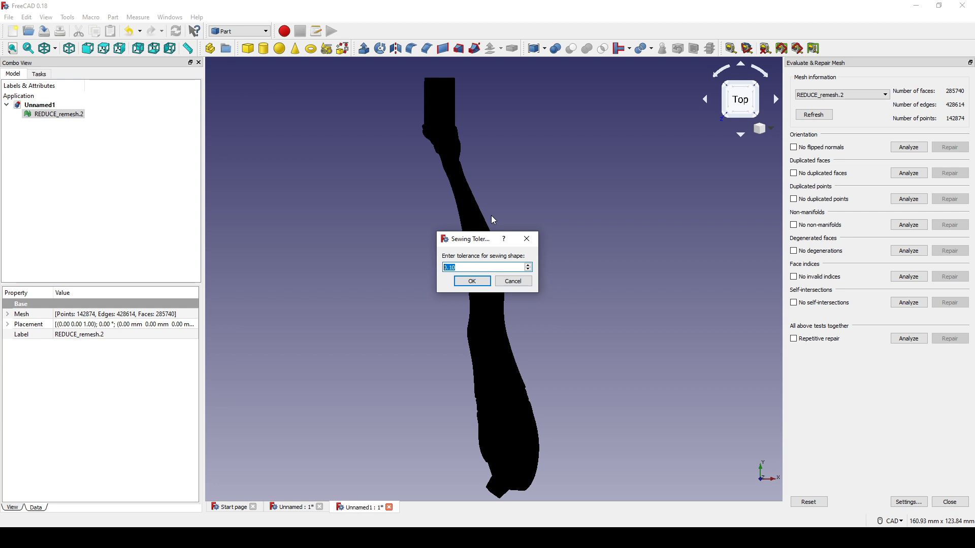
{"action": "left_click", "coordinate": [470, 281]}
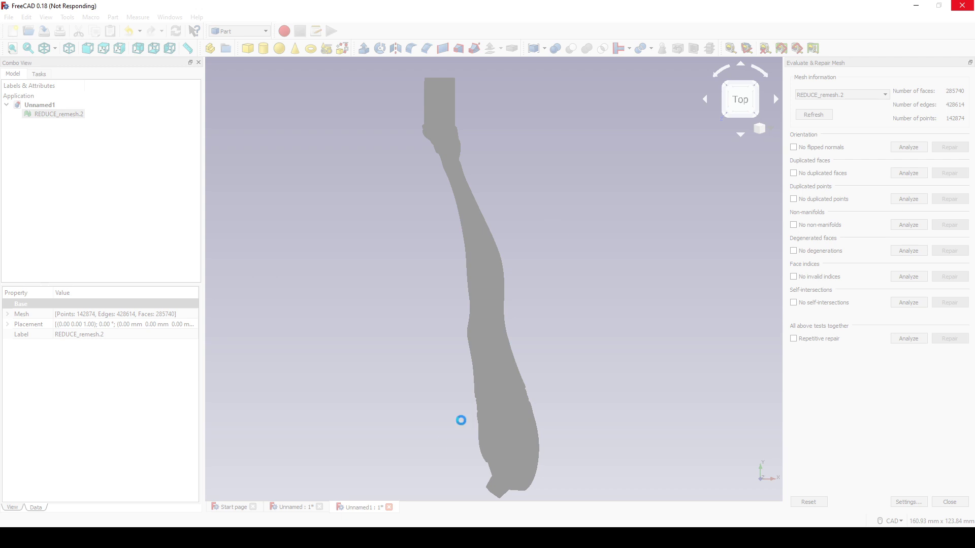
Step: Switch to Blender and examine the remeshed leg's knee, shoe and ankle strap for surface quality
{"action": "left_click", "coordinate": [637, 537]}
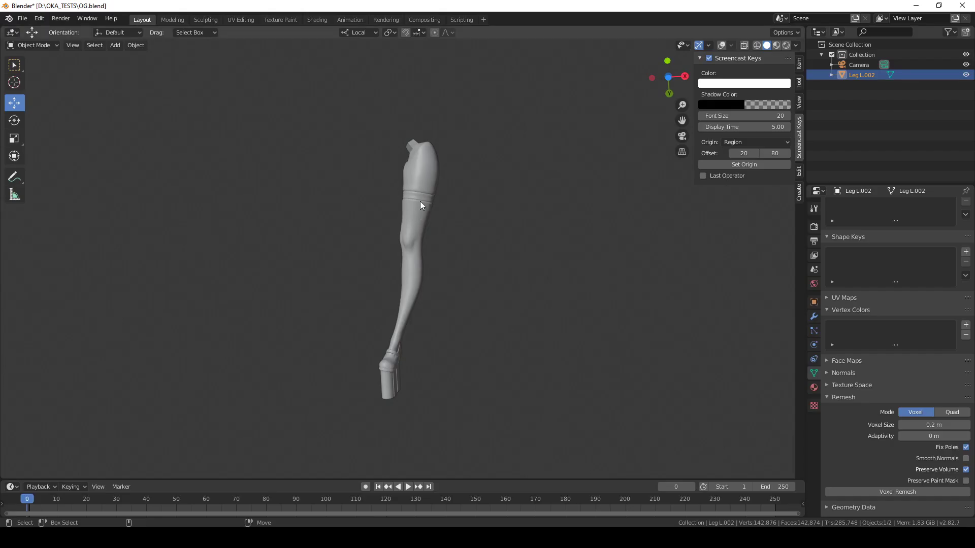
{"action": "scroll", "coordinate": [538, 196], "scroll_direction": "up", "scroll_amount": 9}
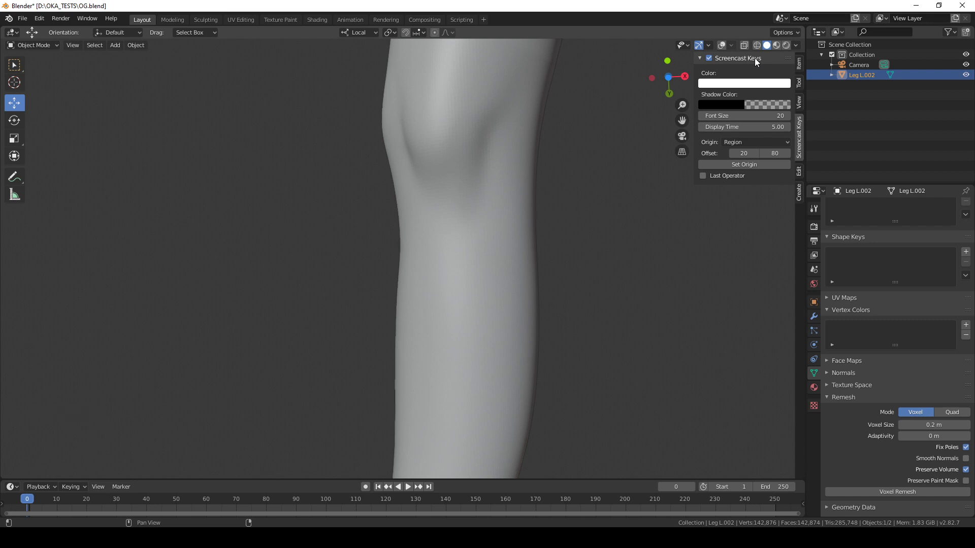
{"action": "scroll", "coordinate": [547, 151], "scroll_direction": "down", "scroll_amount": 2}
{"action": "scroll", "coordinate": [533, 163], "scroll_direction": "down", "scroll_amount": 4}
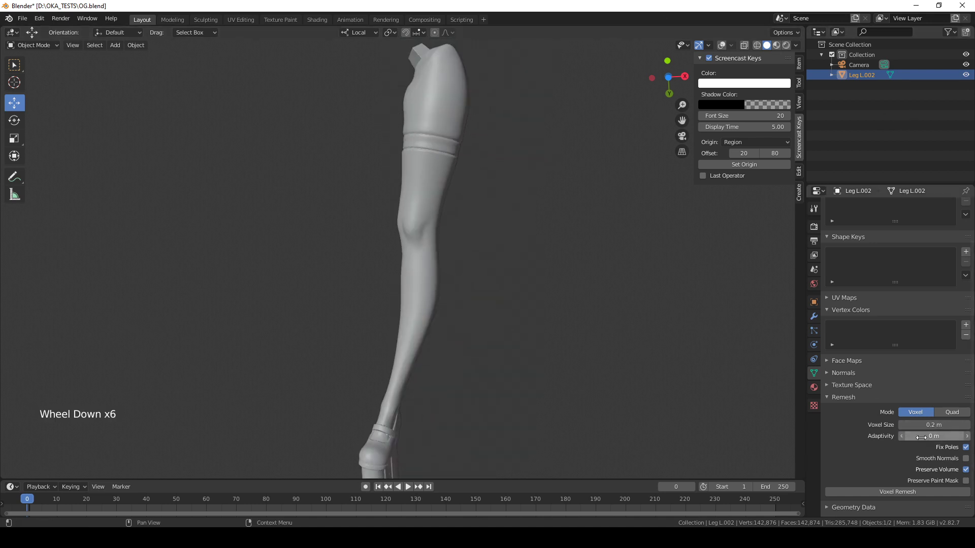
{"action": "middle_click_drag", "start_coordinate": [473, 166], "coordinate": [431, 260]}
{"action": "scroll", "coordinate": [489, 104], "scroll_direction": "up", "scroll_amount": 4}
{"action": "scroll", "coordinate": [431, 260], "scroll_direction": "up", "scroll_amount": 2}
{"action": "middle_click_drag", "start_coordinate": [530, 157], "coordinate": [349, 262]}
{"action": "scroll", "coordinate": [349, 262], "scroll_direction": "down", "scroll_amount": 1}
{"action": "scroll", "coordinate": [406, 270], "scroll_direction": "up", "scroll_amount": 3}
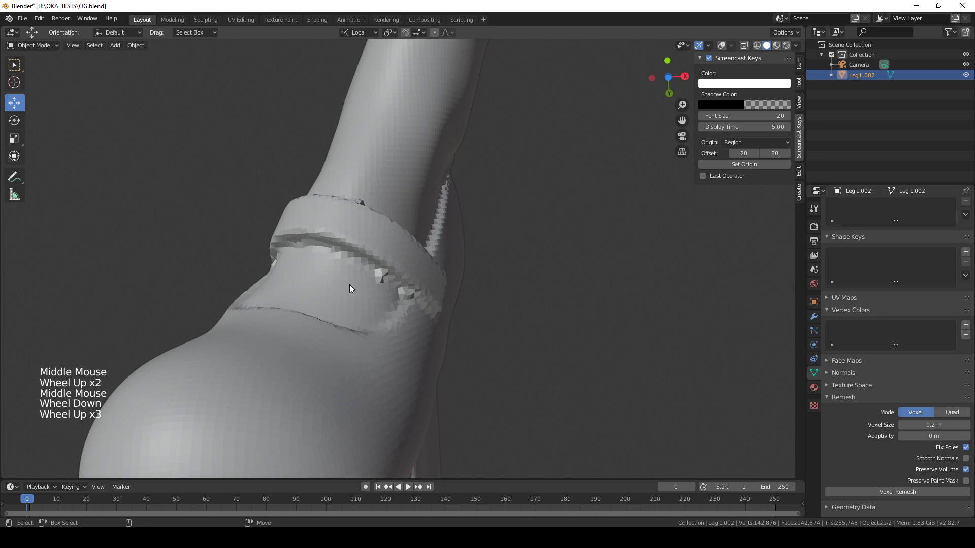
{"action": "scroll", "coordinate": [359, 266], "scroll_direction": "down", "scroll_amount": 2}
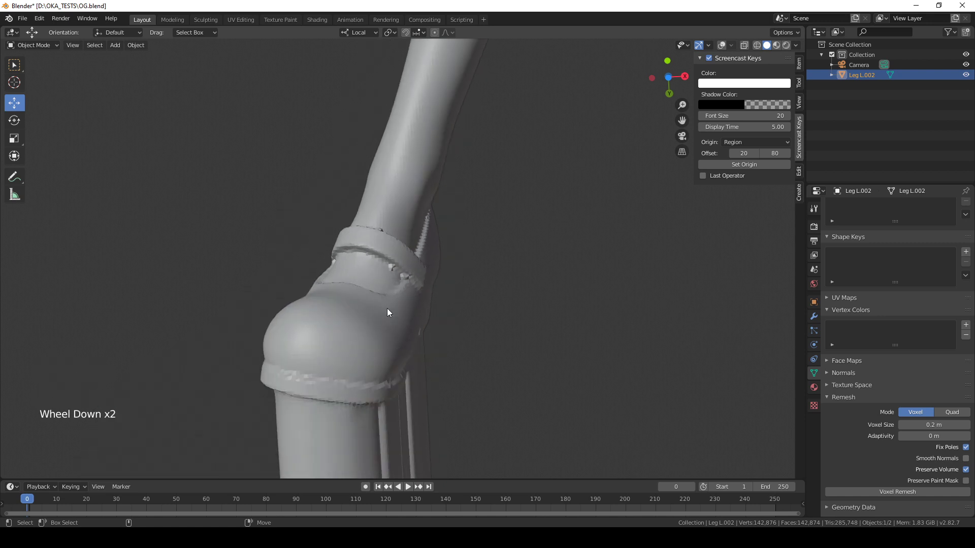
{"action": "scroll", "coordinate": [387, 309], "scroll_direction": "down", "scroll_amount": 6}
{"action": "middle_click_drag", "start_coordinate": [437, 278], "coordinate": [415, 331]}
{"action": "scroll", "coordinate": [401, 296], "scroll_direction": "down", "scroll_amount": 2}
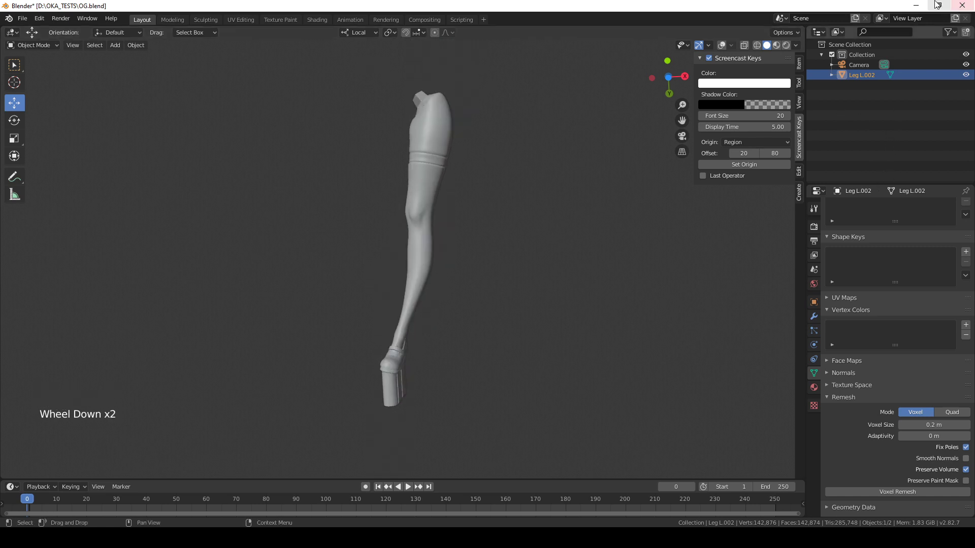
{"action": "left_click", "coordinate": [916, 6]}
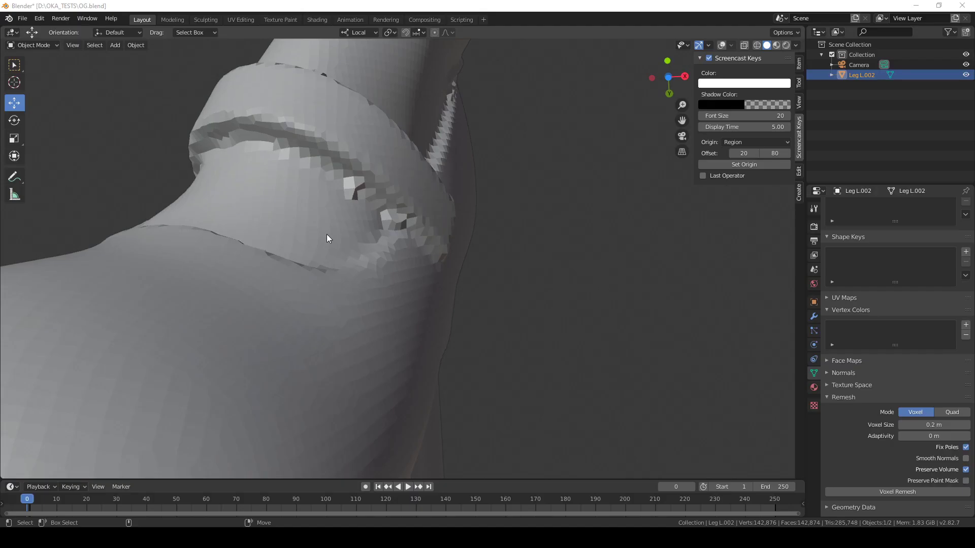
Step: Examine the faces along the ankle strap's lower edge up close, then check the whole leg
{"action": "middle_click_drag", "start_coordinate": [327, 234], "coordinate": [353, 231]}
{"action": "scroll", "coordinate": [401, 272], "scroll_direction": "up", "scroll_amount": 2}
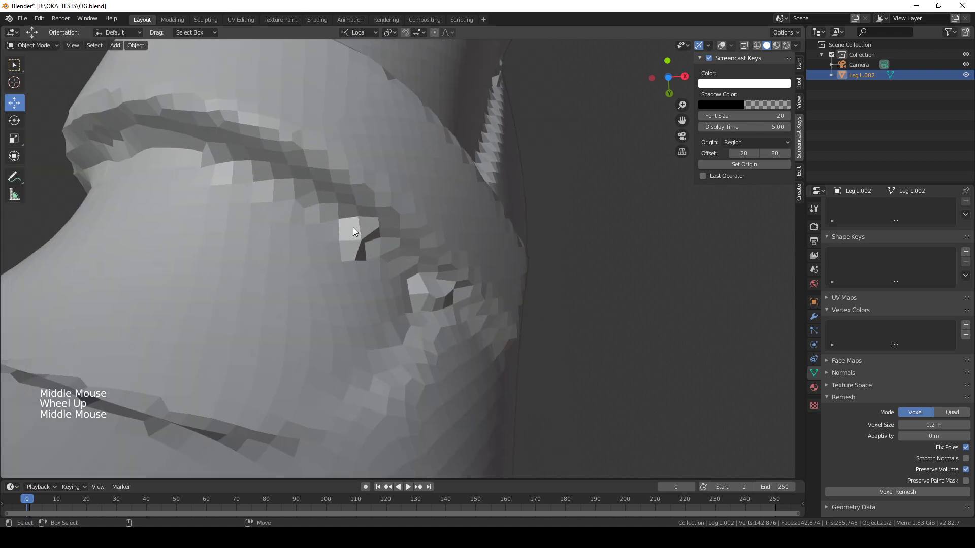
{"action": "scroll", "coordinate": [160, 128], "scroll_direction": "down", "scroll_amount": 2}
{"action": "middle_click_drag", "start_coordinate": [160, 128], "coordinate": [278, 187]}
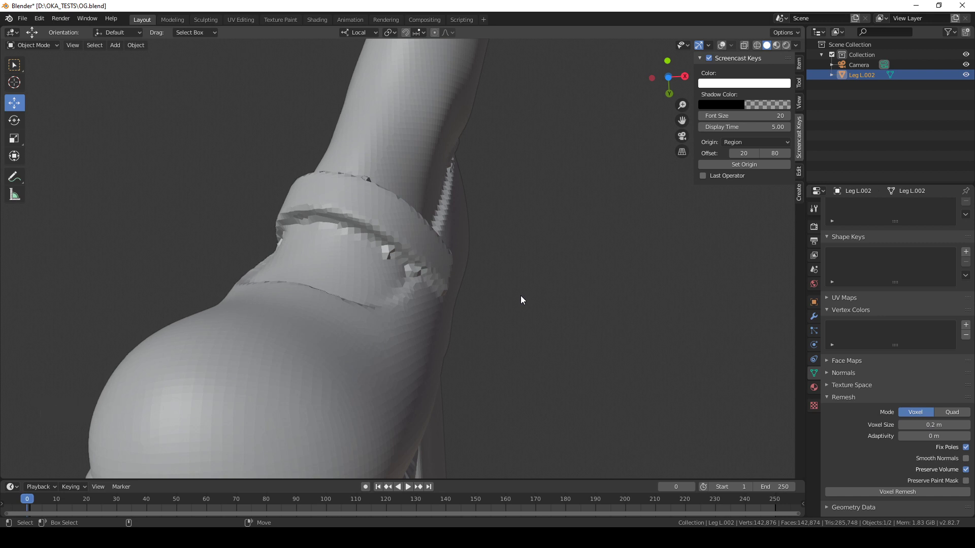
{"action": "scroll", "coordinate": [542, 283], "scroll_direction": "down", "scroll_amount": 6}
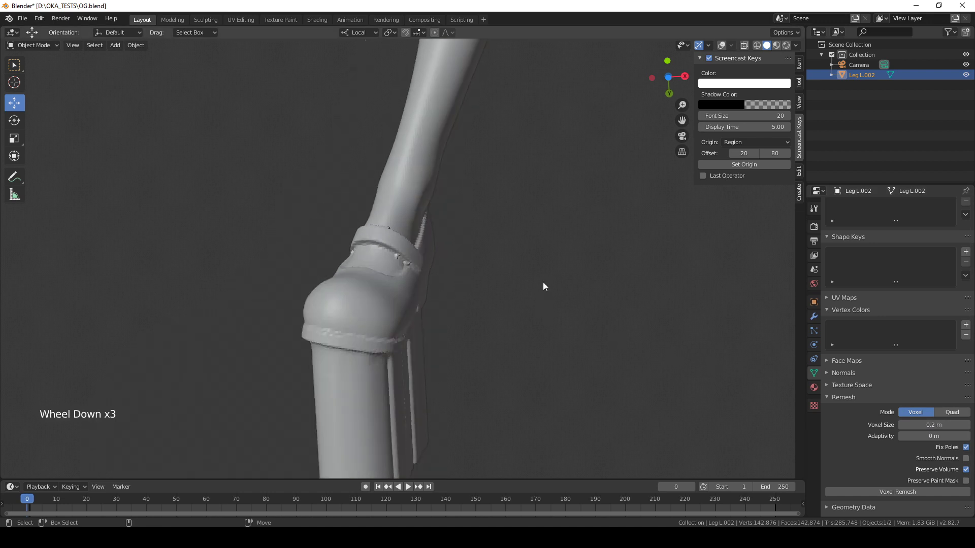
{"action": "scroll", "coordinate": [525, 250], "scroll_direction": "down", "scroll_amount": 2}
{"action": "middle_click_drag", "start_coordinate": [525, 250], "coordinate": [312, 130]}
{"action": "scroll", "coordinate": [483, 266], "scroll_direction": "down", "scroll_amount": 2}
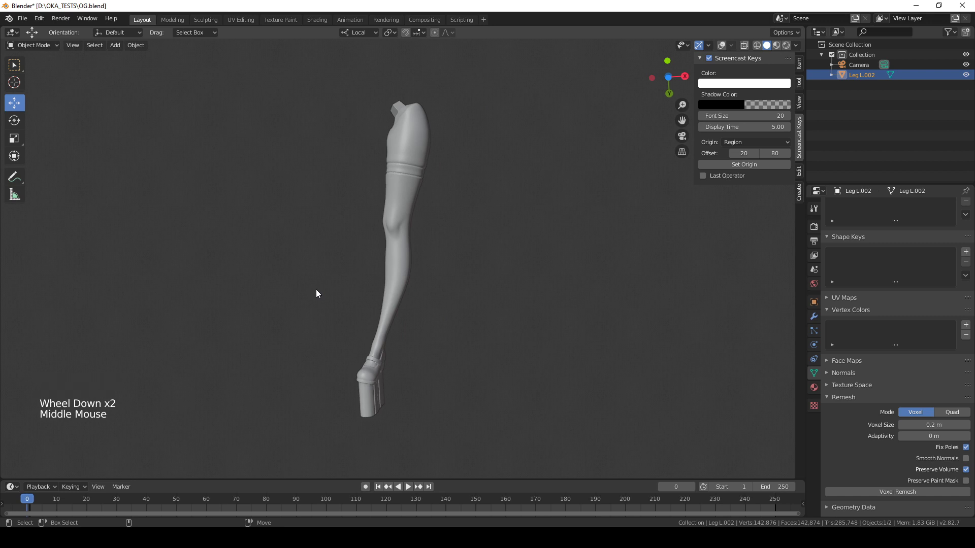
Step: Inspect the ankle strap again for gaps and rough faces where it meets the shoe
{"action": "scroll", "coordinate": [382, 411], "scroll_direction": "up", "scroll_amount": 3}
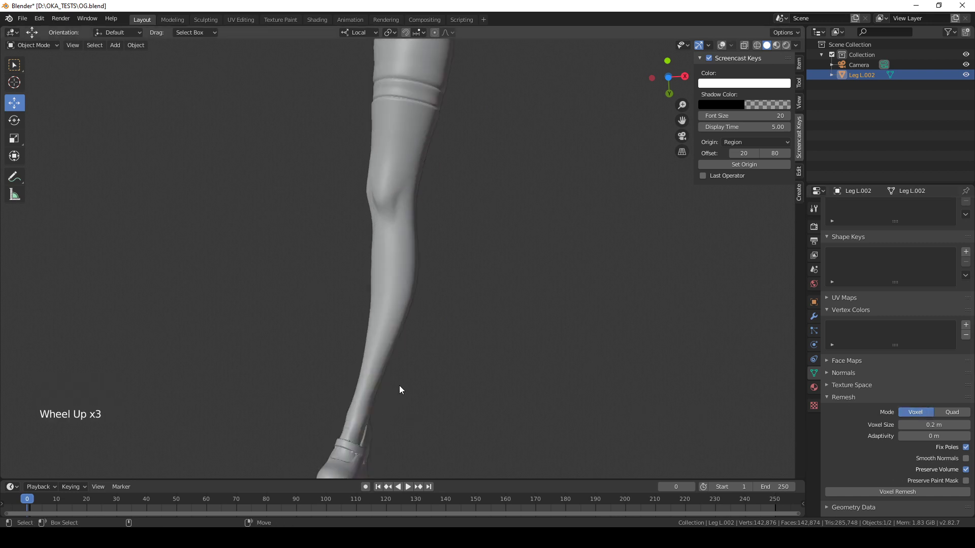
{"action": "middle_click_drag", "start_coordinate": [399, 385], "coordinate": [406, 209]}
{"action": "scroll", "coordinate": [405, 209], "scroll_direction": "up", "scroll_amount": 8}
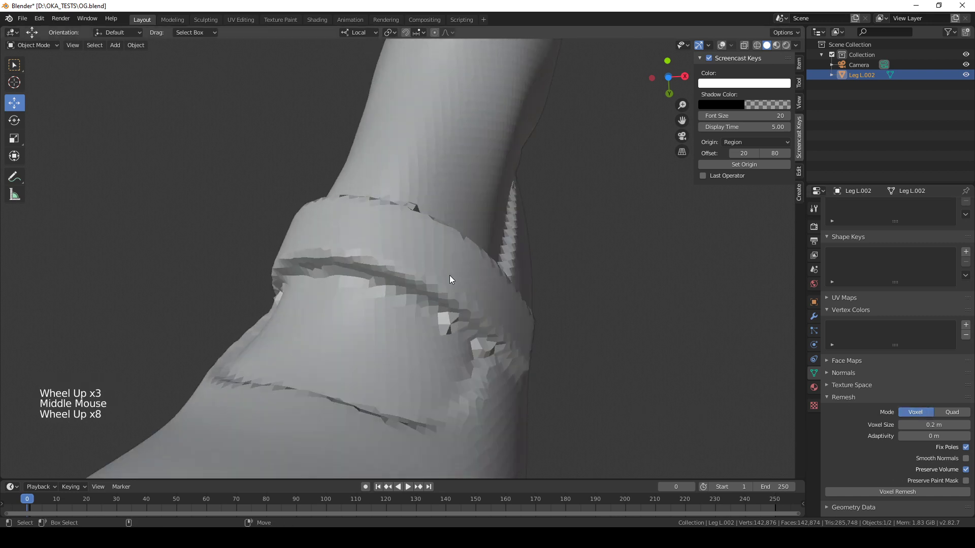
{"action": "scroll", "coordinate": [450, 321], "scroll_direction": "up", "scroll_amount": 2}
{"action": "scroll", "coordinate": [447, 321], "scroll_direction": "down", "scroll_amount": 2}
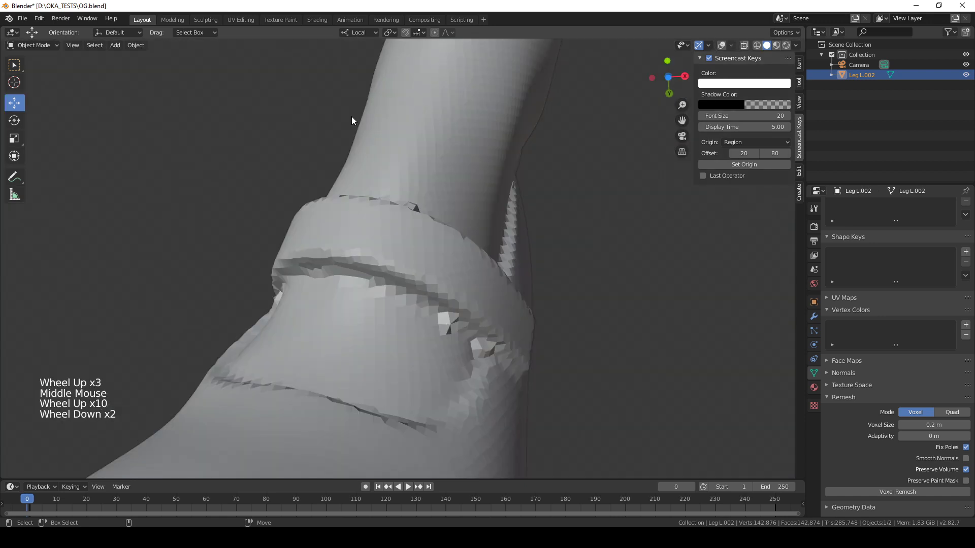
{"action": "scroll", "coordinate": [458, 304], "scroll_direction": "up", "scroll_amount": 1}
{"action": "middle_click_drag", "start_coordinate": [459, 304], "coordinate": [361, 229]}
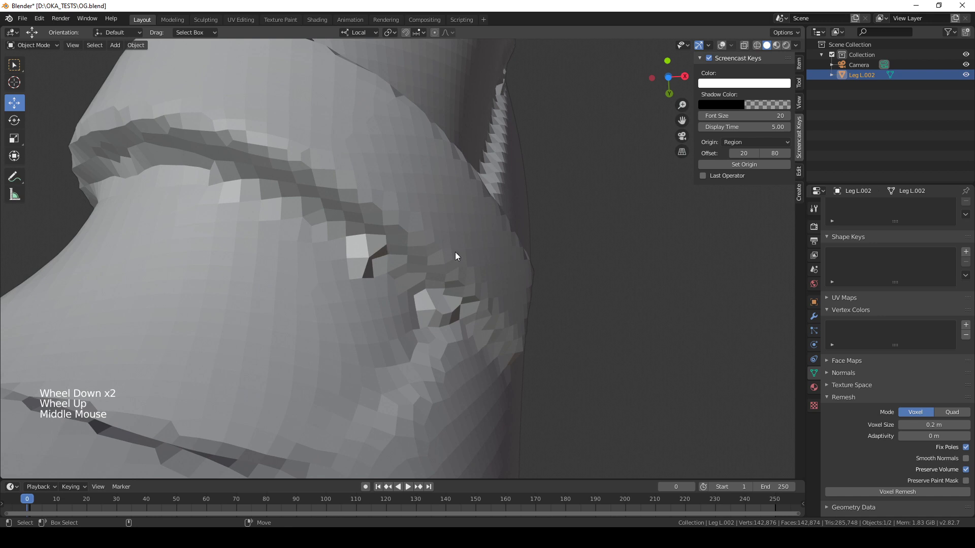
{"action": "scroll", "coordinate": [457, 254], "scroll_direction": "down", "scroll_amount": 3}
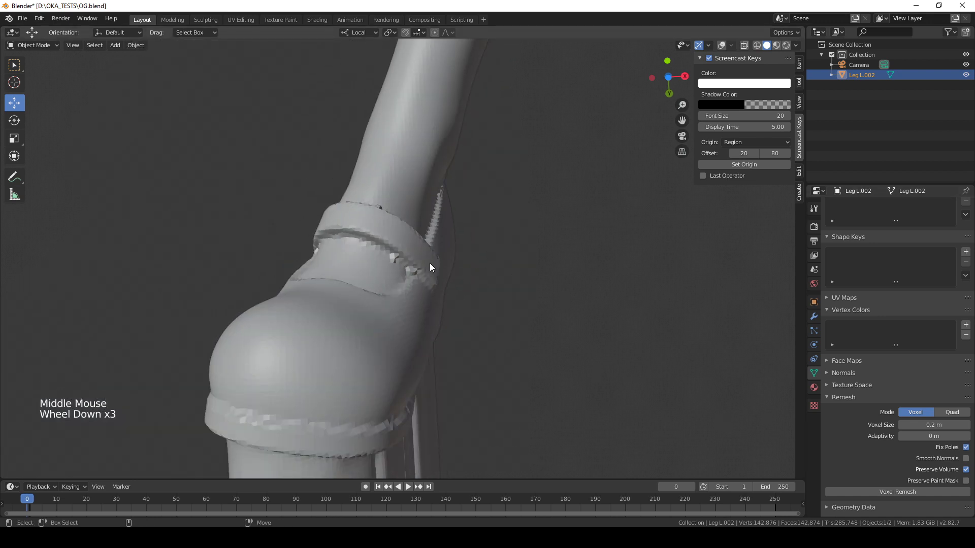
{"action": "scroll", "coordinate": [396, 249], "scroll_direction": "up", "scroll_amount": 2}
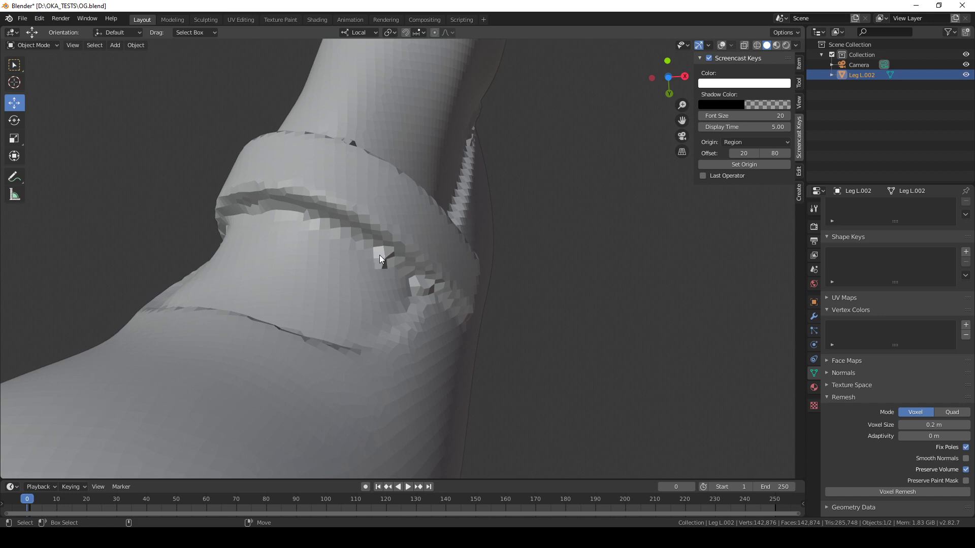
Step: Set the remesh voxel size to 1 m and apply Voxel Remesh to the leg
{"action": "scroll", "coordinate": [378, 259], "scroll_direction": "down", "scroll_amount": 2}
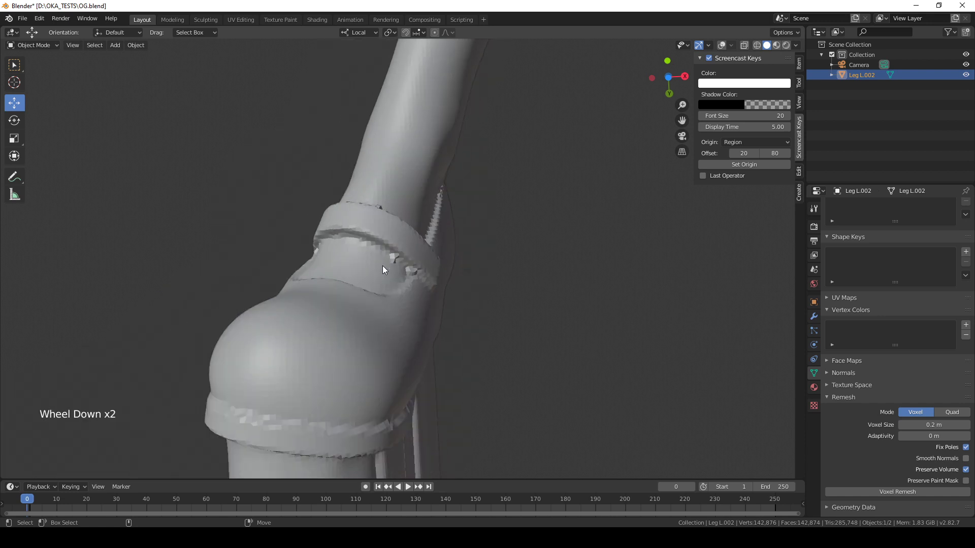
{"action": "middle_click_drag", "start_coordinate": [643, 392], "coordinate": [650, 332]}
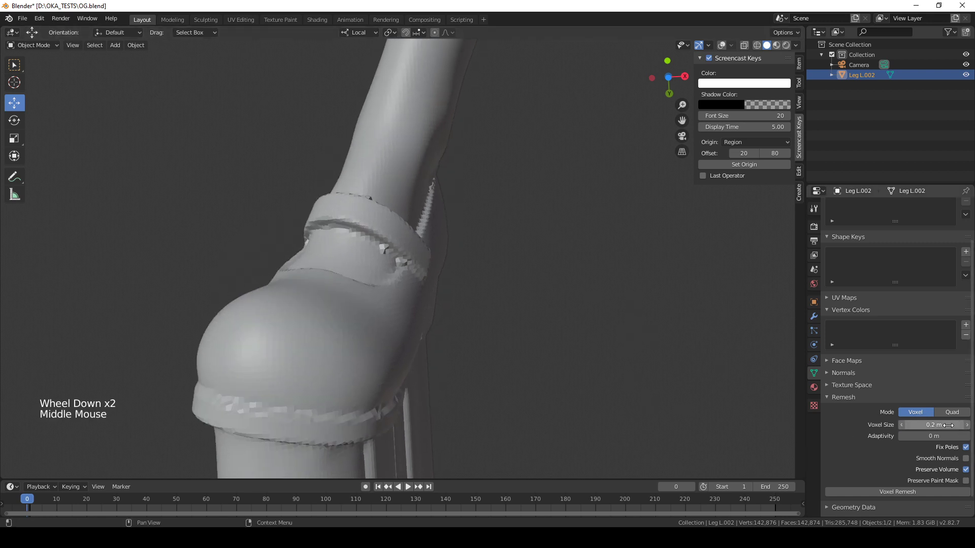
{"action": "scroll", "coordinate": [514, 315], "scroll_direction": "down", "scroll_amount": 1}
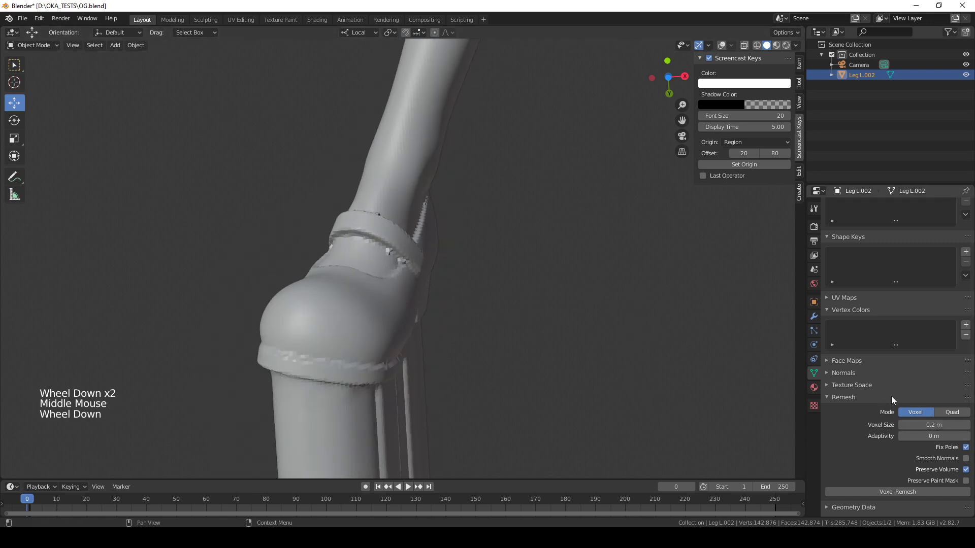
{"action": "left_click", "coordinate": [943, 428]}
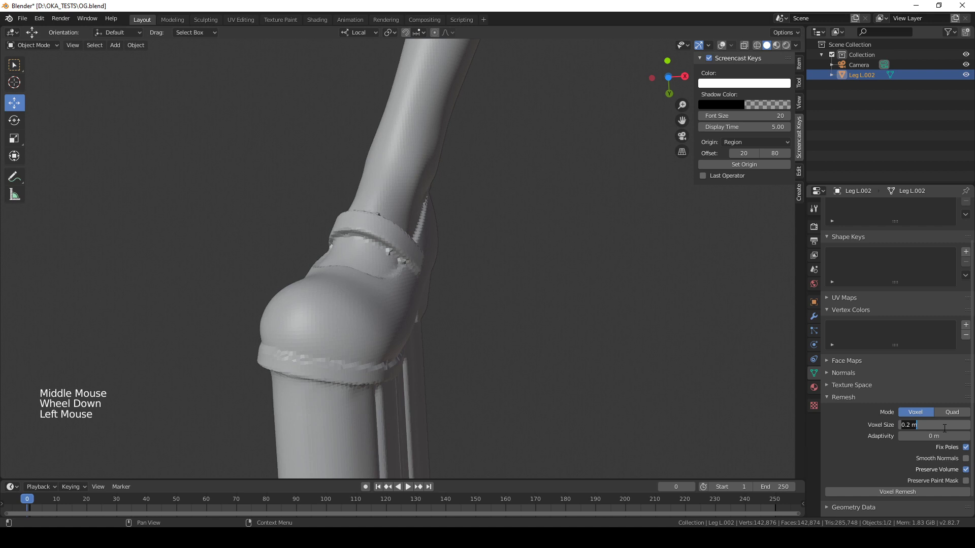
{"action": "type", "text": "1"}
{"action": "key", "text": "Return"}
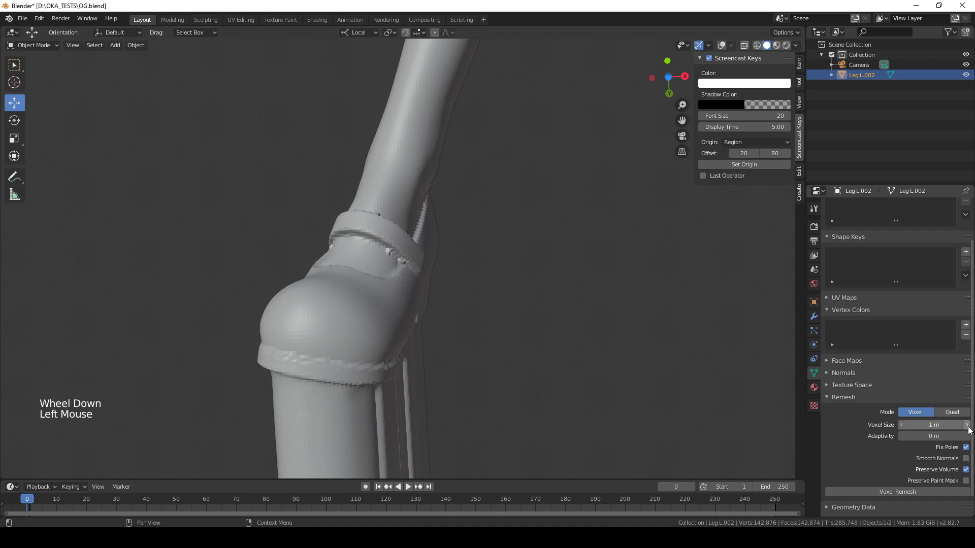
{"action": "scroll", "coordinate": [405, 102], "scroll_direction": "down", "scroll_amount": 3}
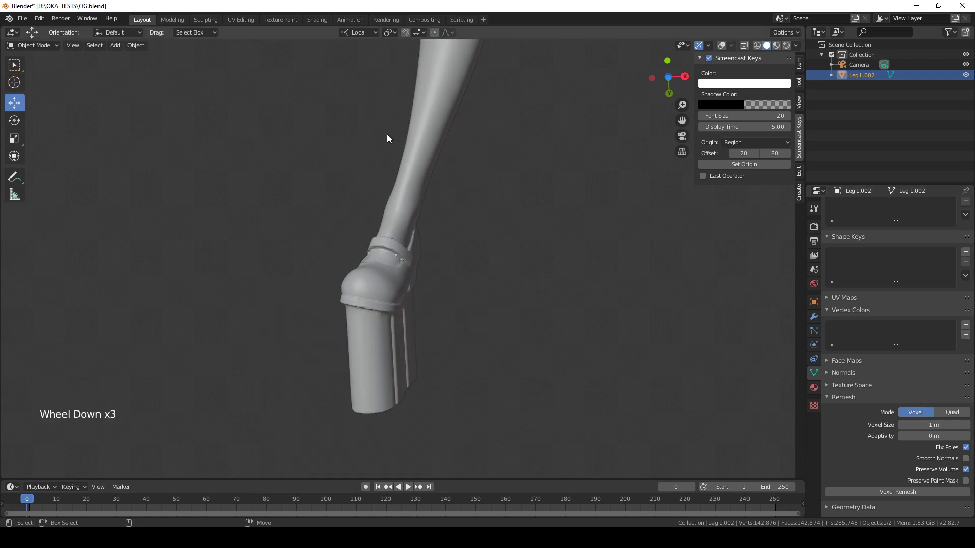
{"action": "middle_click_drag", "start_coordinate": [389, 138], "coordinate": [331, 211]}
{"action": "left_click", "coordinate": [915, 493]}
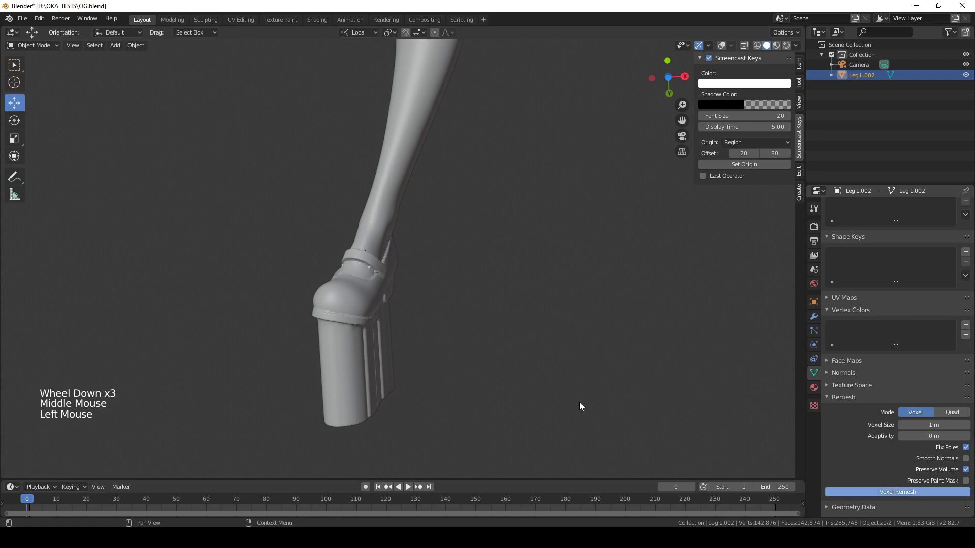
Step: Examine the coarsely remeshed leg, especially the ankle strap and shoe, for lost detail and rough faces
{"action": "scroll", "coordinate": [406, 147], "scroll_direction": "down", "scroll_amount": 2}
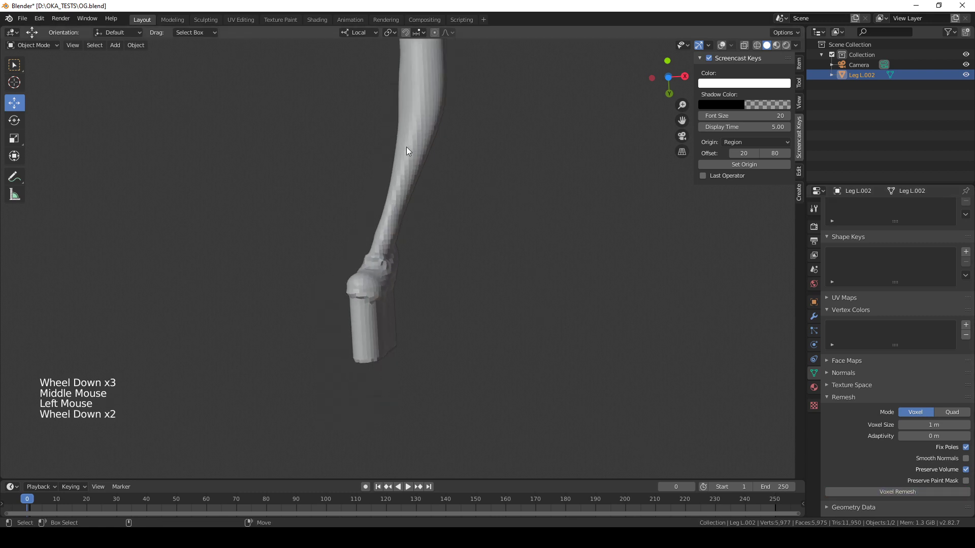
{"action": "scroll", "coordinate": [397, 294], "scroll_direction": "up", "scroll_amount": 6}
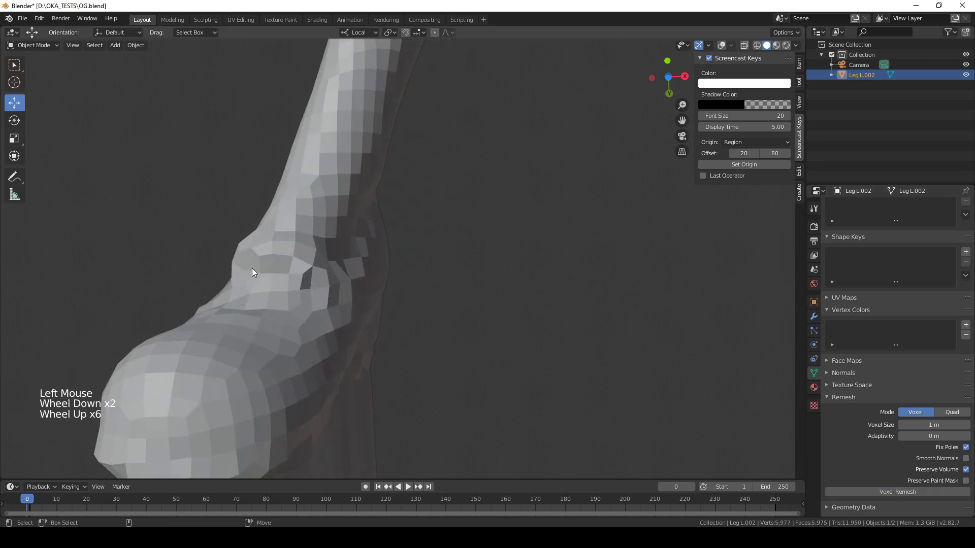
{"action": "left_click", "coordinate": [295, 295], "text": "super"}
{"action": "left_click", "coordinate": [277, 292]}
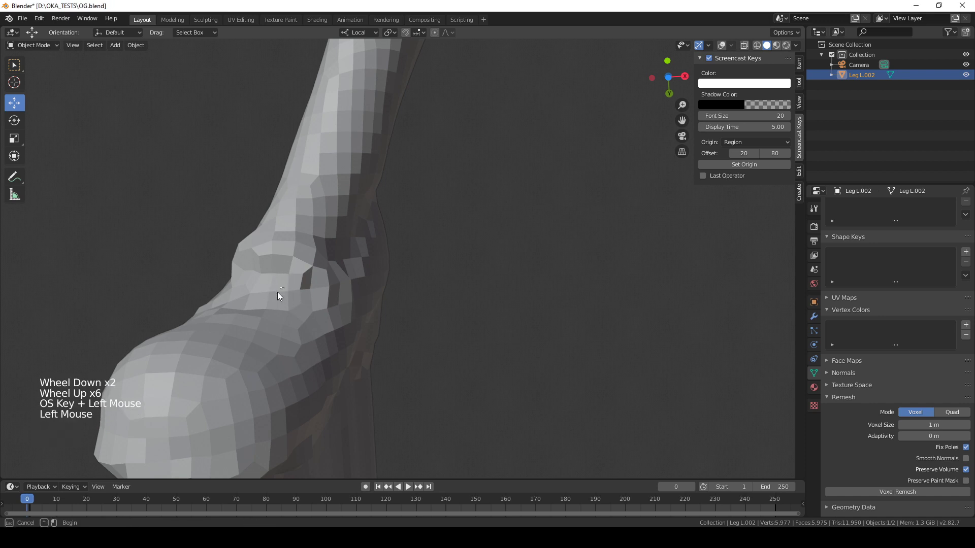
{"action": "left_click_drag", "start_coordinate": [278, 292], "coordinate": [250, 304], "text": "alt"}
{"action": "scroll", "coordinate": [348, 374], "scroll_direction": "down", "scroll_amount": 2}
{"action": "left_click_drag", "start_coordinate": [348, 374], "coordinate": [337, 235], "text": "alt"}
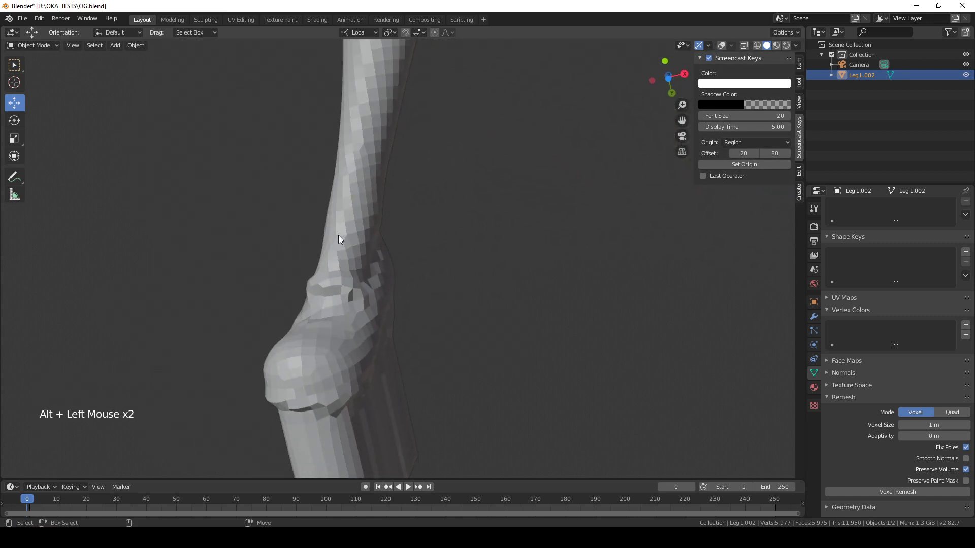
{"action": "middle_click_drag", "start_coordinate": [305, 346], "coordinate": [407, 322]}
{"action": "scroll", "coordinate": [431, 335], "scroll_direction": "down", "scroll_amount": 2}
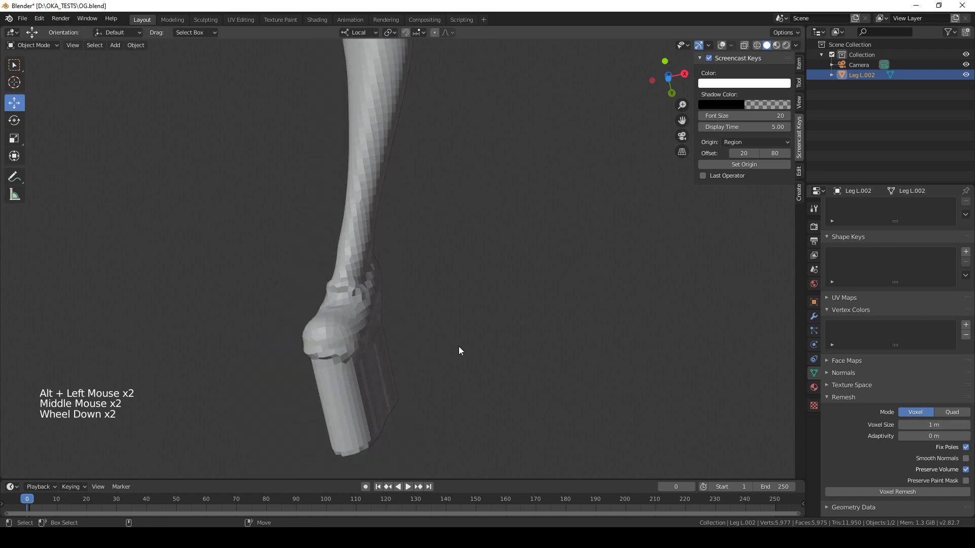
Step: Undo the coarse voxel remesh of the leg
{"action": "key", "text": "ctrl+z"}
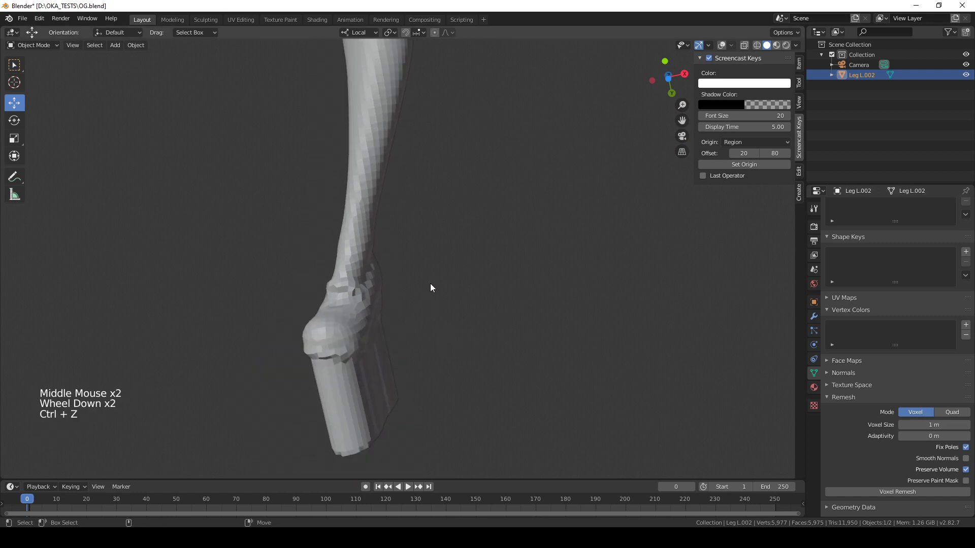
{"action": "key", "text": "ctrl"}
{"action": "key", "text": "ctrl+z"}
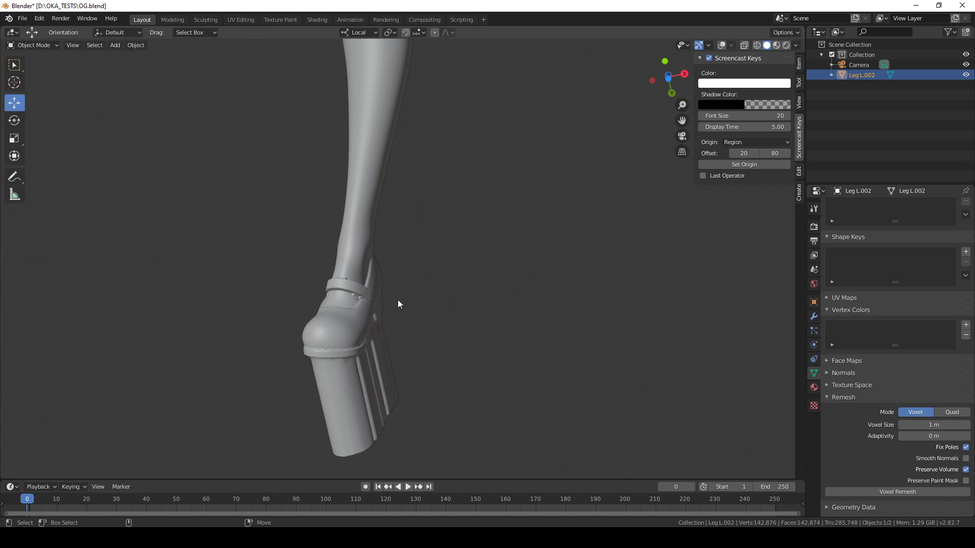
Step: Inspect the faces under the ankle strap up close, then check the lower leg and knee
{"action": "scroll", "coordinate": [343, 292], "scroll_direction": "up", "scroll_amount": 3}
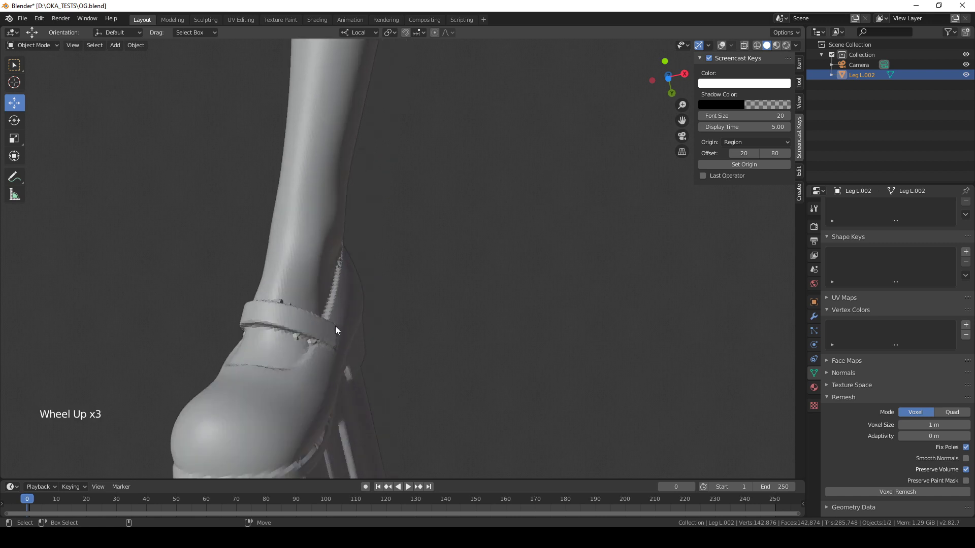
{"action": "middle_click_drag", "start_coordinate": [335, 326], "coordinate": [379, 269]}
{"action": "scroll", "coordinate": [357, 266], "scroll_direction": "up", "scroll_amount": 3}
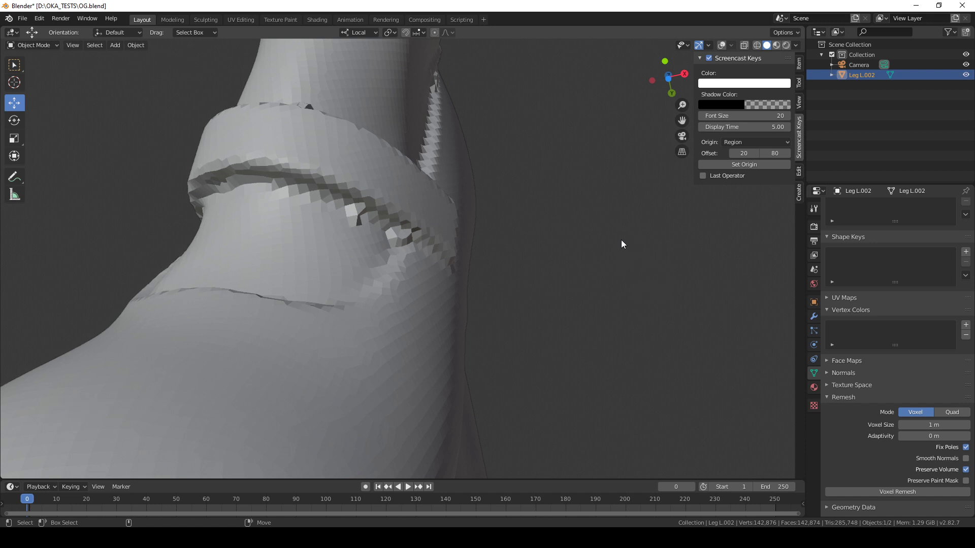
{"action": "scroll", "coordinate": [306, 236], "scroll_direction": "down", "scroll_amount": 2}
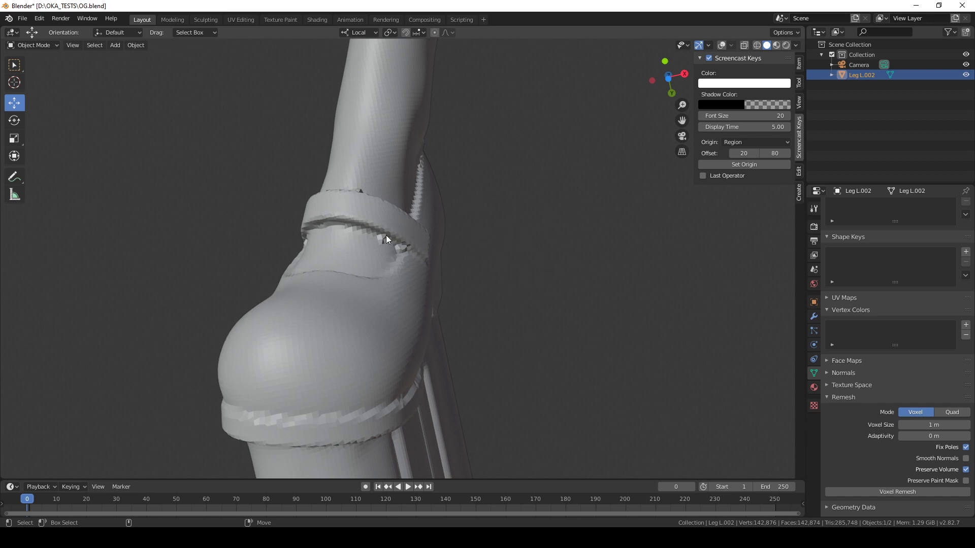
{"action": "scroll", "coordinate": [237, 177], "scroll_direction": "up", "scroll_amount": 2}
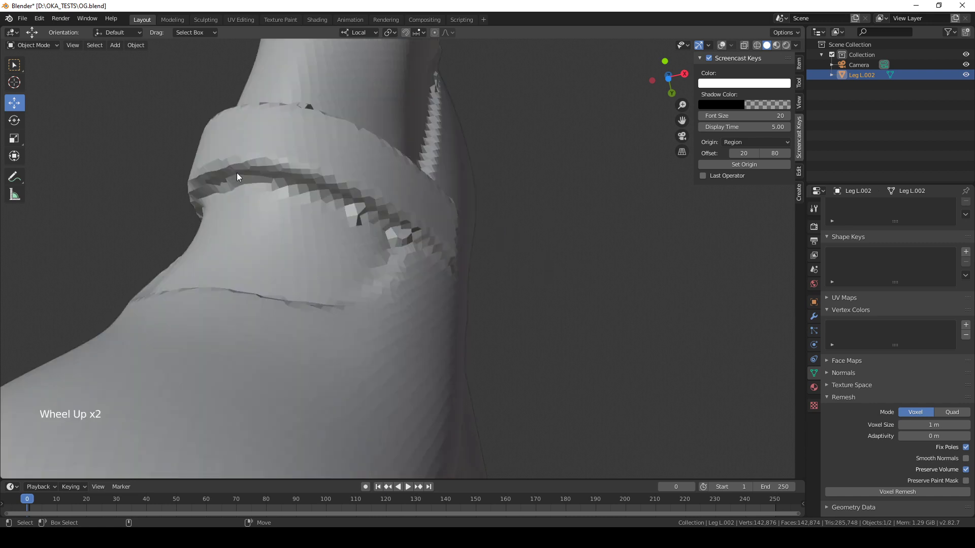
{"action": "scroll", "coordinate": [297, 188], "scroll_direction": "down", "scroll_amount": 3}
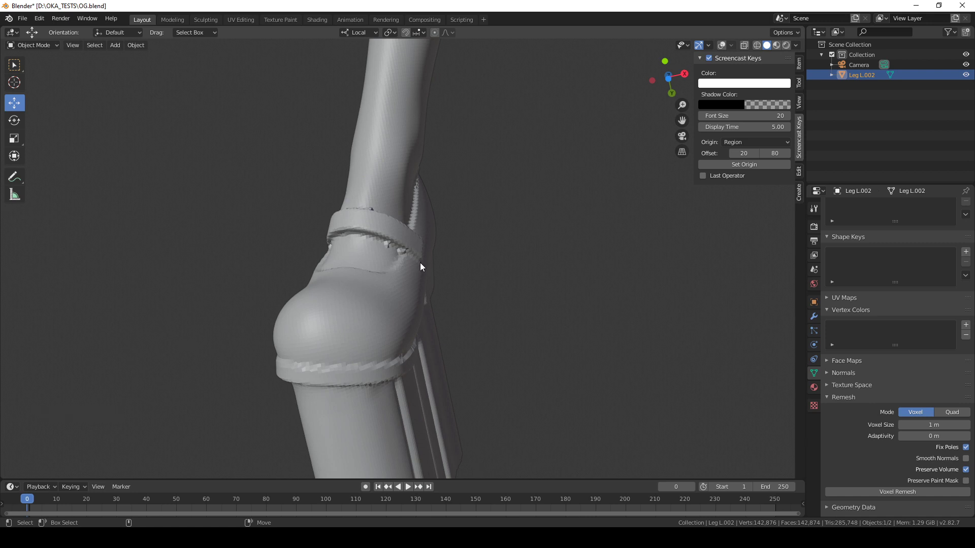
{"action": "scroll", "coordinate": [568, 300], "scroll_direction": "down", "scroll_amount": 5}
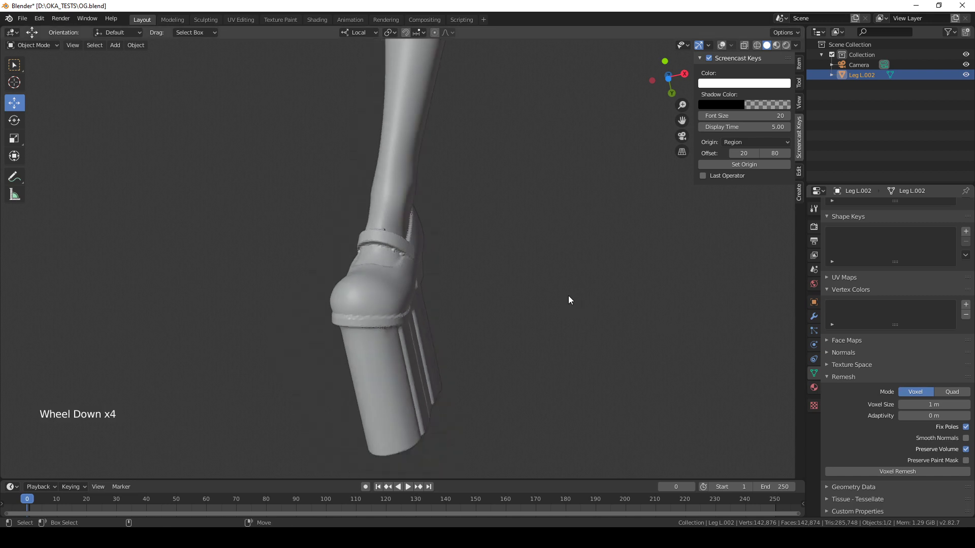
{"action": "scroll", "coordinate": [873, 371], "scroll_direction": "down", "scroll_amount": 1}
{"action": "scroll", "coordinate": [483, 174], "scroll_direction": "down", "scroll_amount": 1}
{"action": "middle_click_drag", "start_coordinate": [483, 174], "coordinate": [474, 235]}
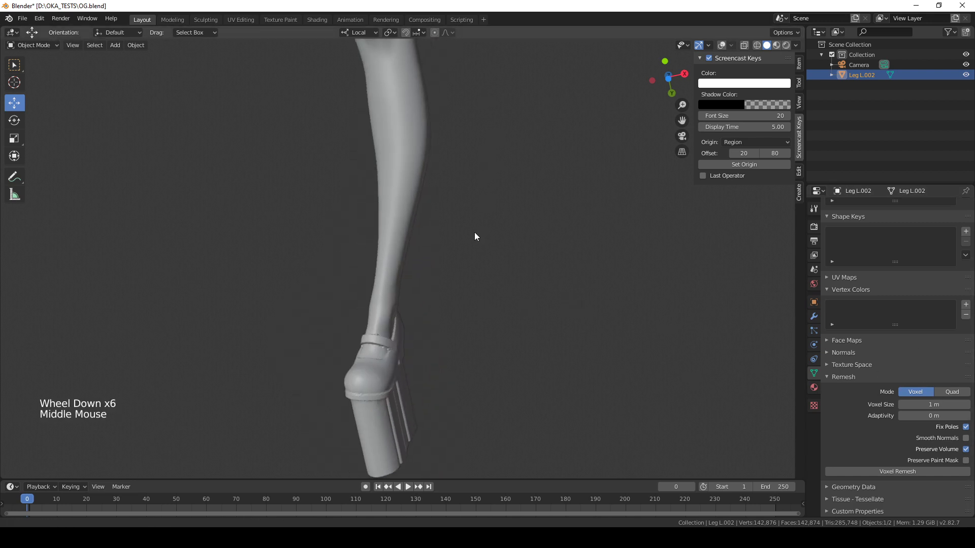
{"action": "scroll", "coordinate": [441, 226], "scroll_direction": "down", "scroll_amount": 2}
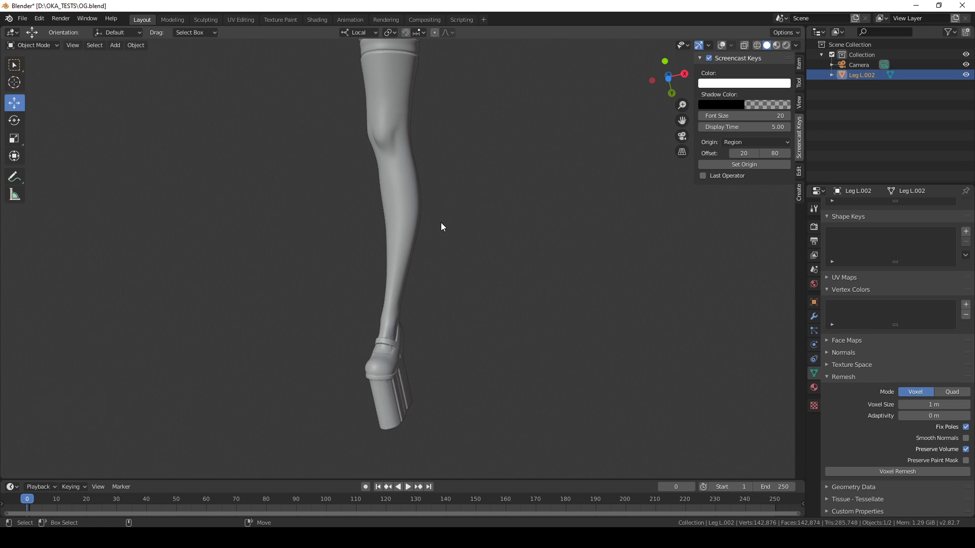
Step: Examine the platform shoe and the rough faces where the ankle strap meets the foot
{"action": "scroll", "coordinate": [425, 412], "scroll_direction": "up", "scroll_amount": 2}
{"action": "middle_click_drag", "start_coordinate": [425, 412], "coordinate": [378, 309]}
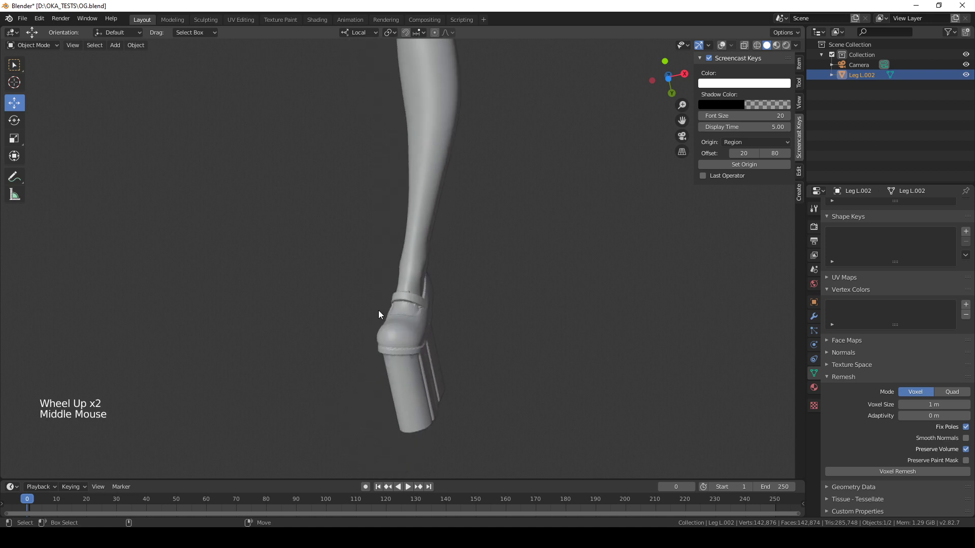
{"action": "scroll", "coordinate": [392, 336], "scroll_direction": "up", "scroll_amount": 1}
{"action": "scroll", "coordinate": [402, 327], "scroll_direction": "up", "scroll_amount": 2}
{"action": "middle_click_drag", "start_coordinate": [416, 352], "coordinate": [409, 233]}
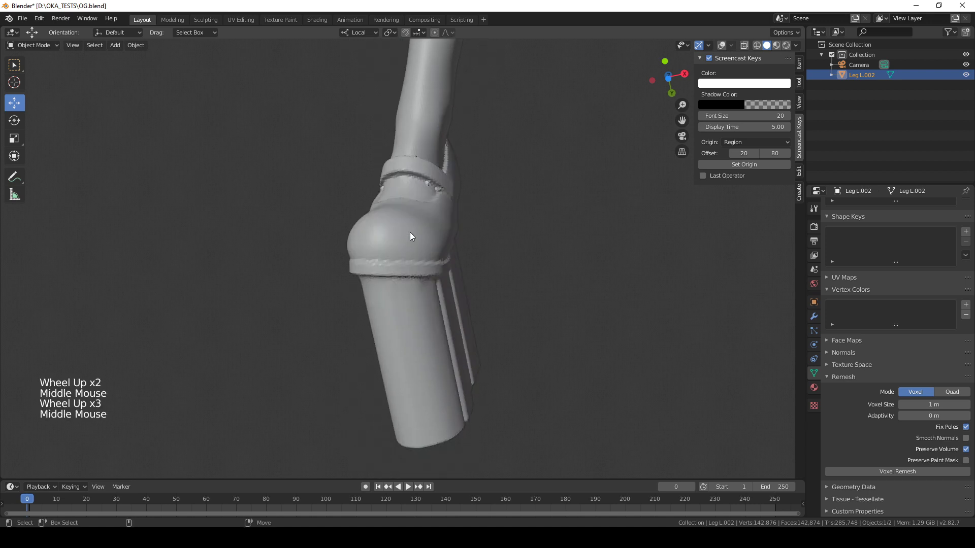
{"action": "middle_click_drag", "start_coordinate": [362, 204], "coordinate": [403, 249]}
{"action": "scroll", "coordinate": [486, 260], "scroll_direction": "up", "scroll_amount": 1}
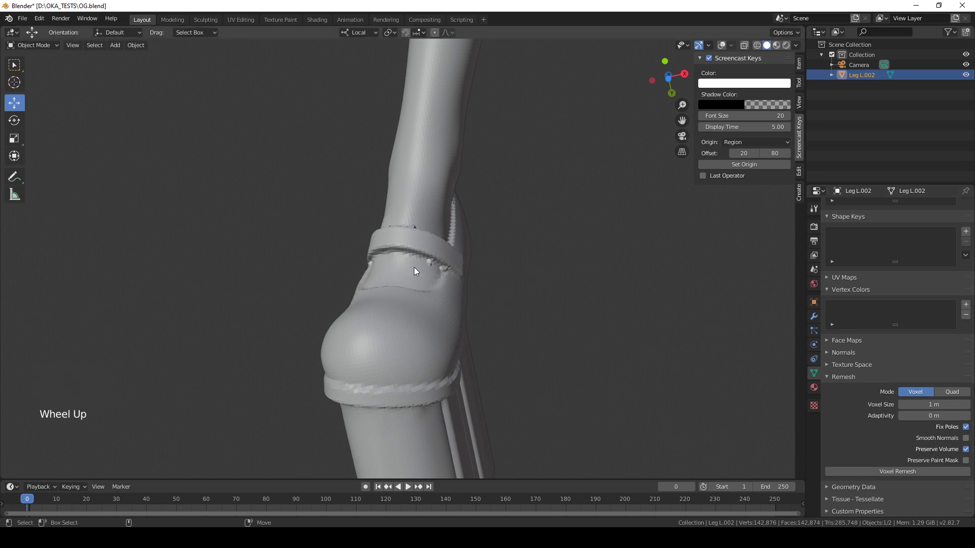
{"action": "scroll", "coordinate": [436, 277], "scroll_direction": "up", "scroll_amount": 1}
{"action": "scroll", "coordinate": [482, 274], "scroll_direction": "down", "scroll_amount": 1}
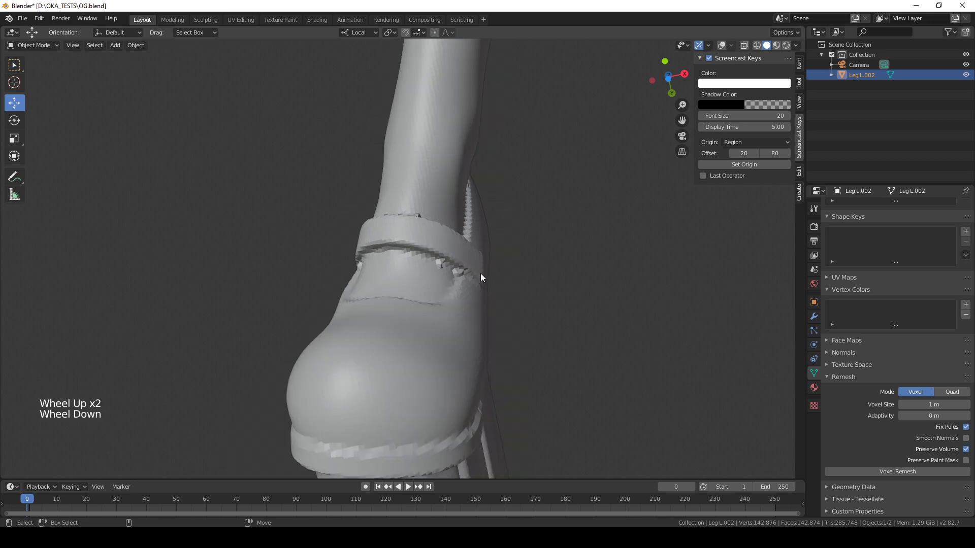
{"action": "scroll", "coordinate": [447, 314], "scroll_direction": "up", "scroll_amount": 1}
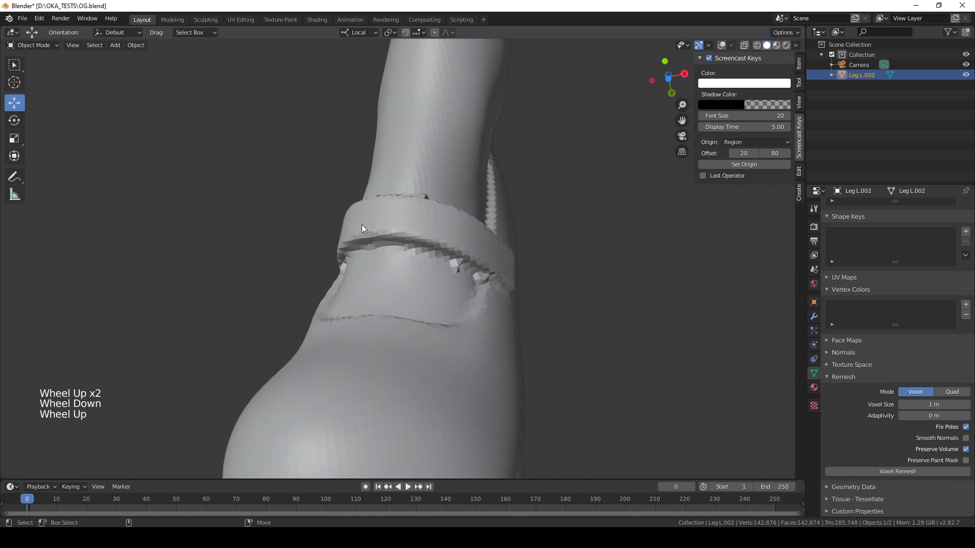
{"action": "middle_click_drag", "start_coordinate": [390, 269], "coordinate": [360, 273]}
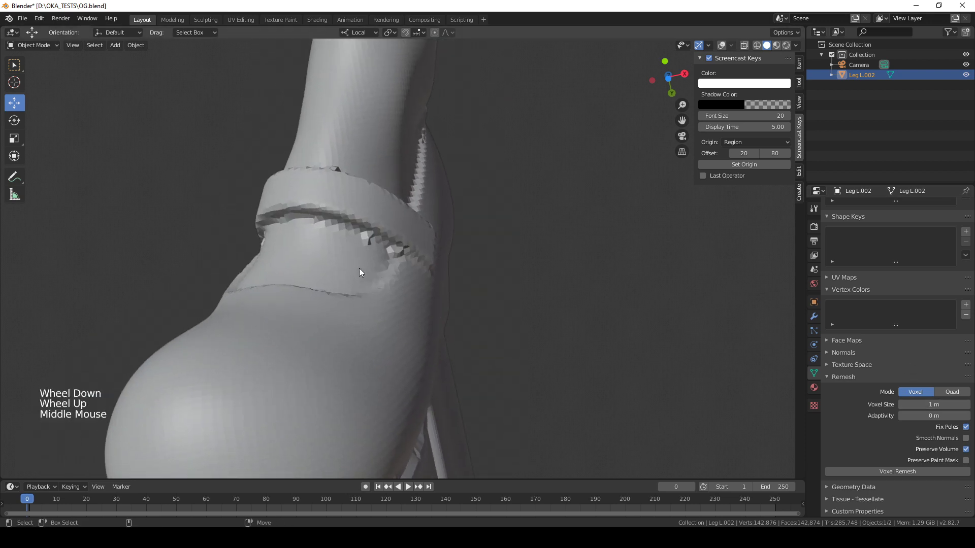
Step: Undo the remesh voxel size change
{"action": "key", "text": "ctrl"}
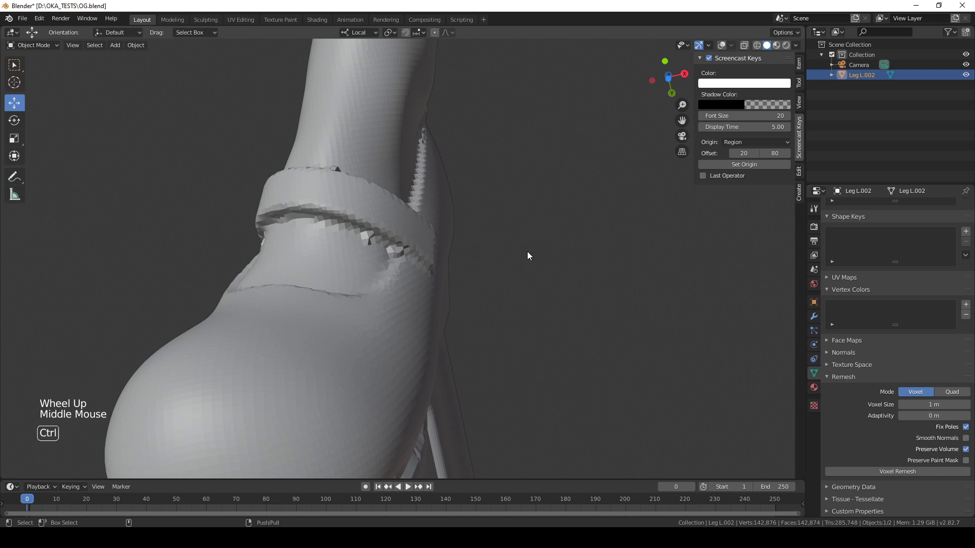
{"action": "key", "text": "ctrl+z"}
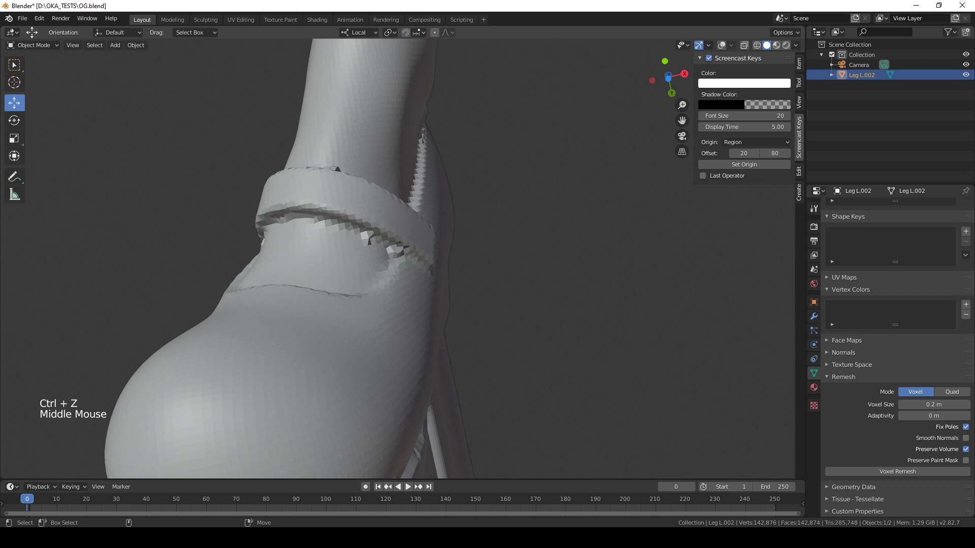
{"action": "middle_click_drag", "start_coordinate": [355, 223], "coordinate": [376, 250]}
Step: Put the leg mesh in Edit Mode with vertex selection and switch from Inset Faces to the Move tool
{"action": "left_click", "coordinate": [418, 242]}
{"action": "key", "text": "1"}
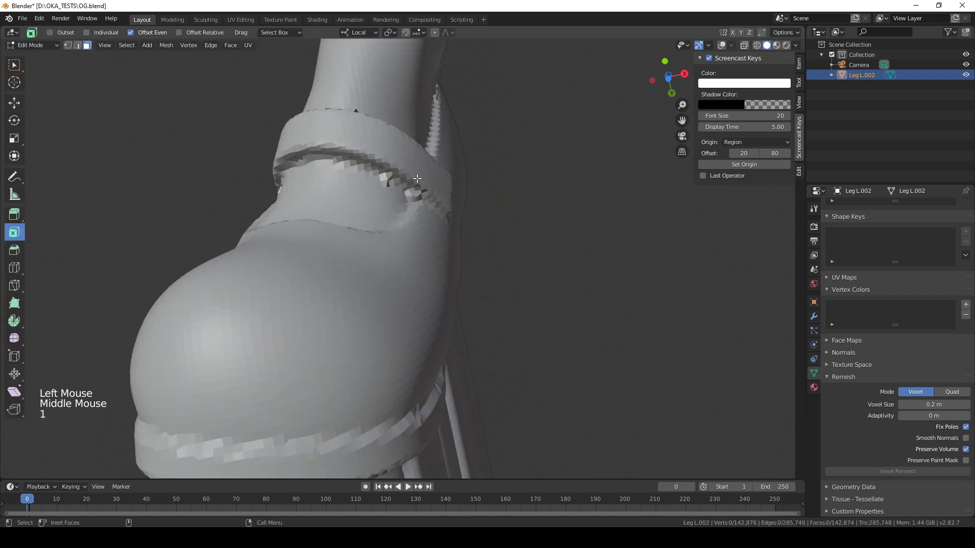
{"action": "scroll", "coordinate": [370, 135], "scroll_direction": "up", "scroll_amount": 3}
{"action": "scroll", "coordinate": [370, 135], "scroll_direction": "down", "scroll_amount": 2}
{"action": "middle_click_drag", "start_coordinate": [370, 135], "coordinate": [373, 137]}
{"action": "left_click", "coordinate": [390, 211]}
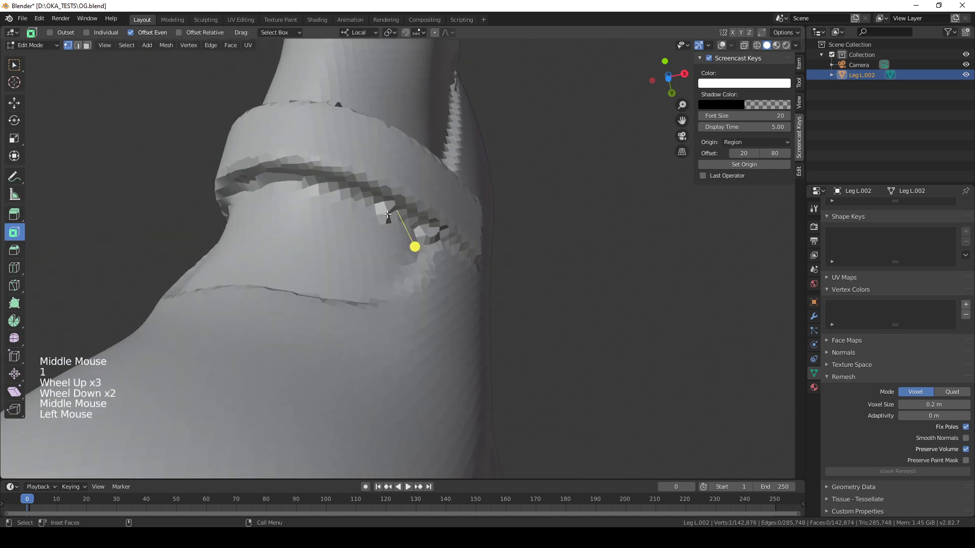
{"action": "key", "text": "grave"}
{"action": "left_click", "coordinate": [396, 219]}
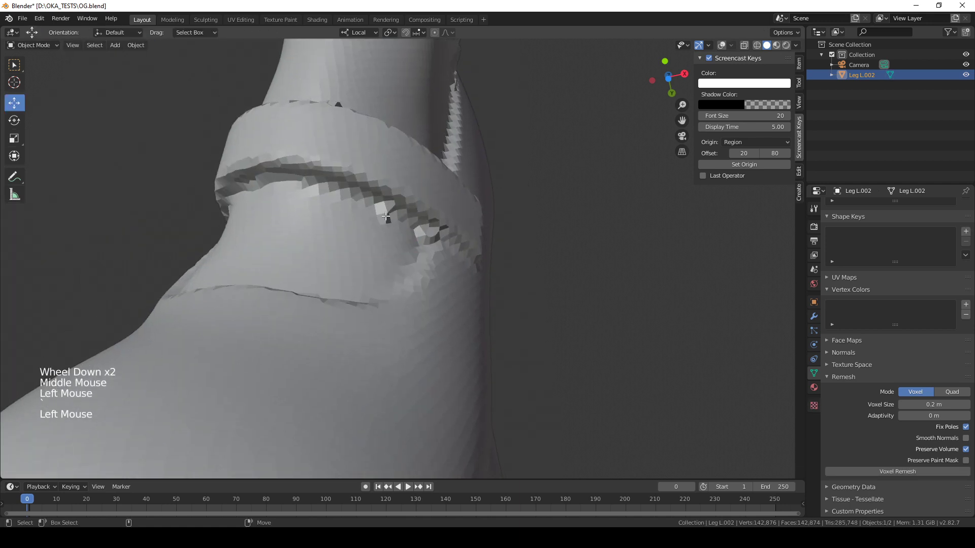
Step: Select a vertex in the rough faces under the ankle strap and move it to even out the dent
{"action": "key", "text": "1"}
{"action": "left_click", "coordinate": [387, 215]}
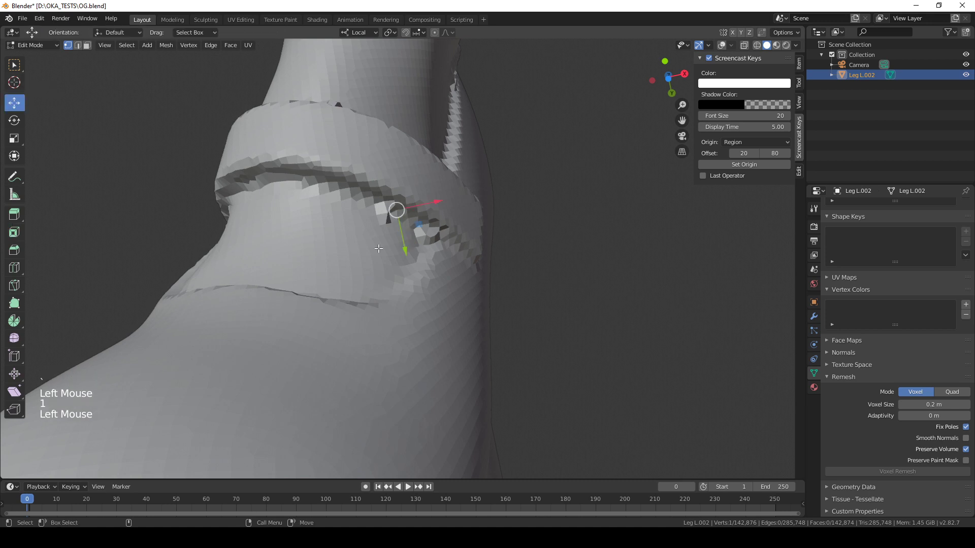
{"action": "scroll", "coordinate": [379, 249], "scroll_direction": "up", "scroll_amount": 1}
{"action": "left_click", "coordinate": [377, 173]}
{"action": "left_click", "coordinate": [374, 172]}
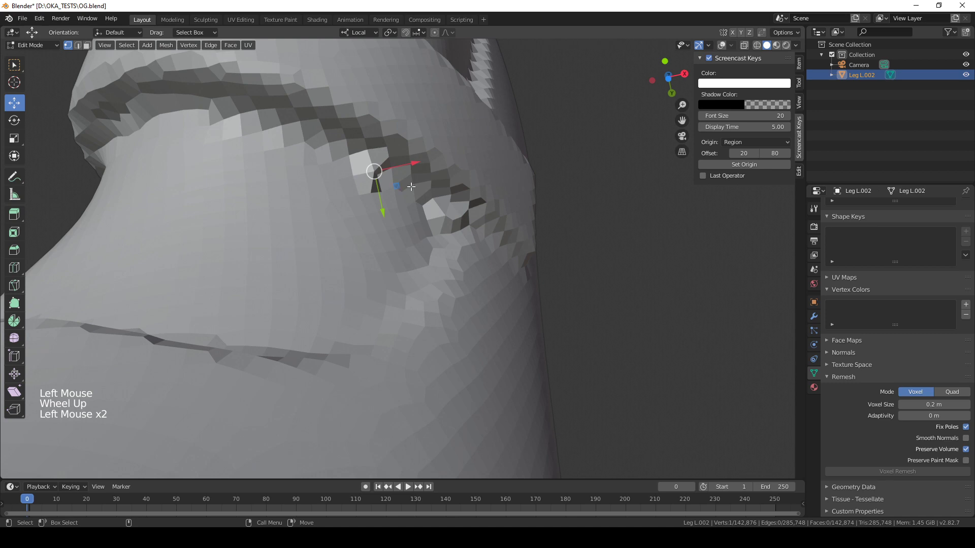
{"action": "left_click_drag", "start_coordinate": [384, 183], "coordinate": [531, 223], "text": "alt"}
{"action": "scroll", "coordinate": [530, 223], "scroll_direction": "down", "scroll_amount": 2}
{"action": "middle_click_drag", "start_coordinate": [531, 224], "coordinate": [475, 168]}
{"action": "right_click_drag", "start_coordinate": [474, 167], "coordinate": [428, 136], "text": "alt"}
{"action": "left_click_drag", "start_coordinate": [428, 136], "coordinate": [432, 106], "text": "alt"}
{"action": "middle_click_drag", "start_coordinate": [432, 106], "coordinate": [453, 272]}
{"action": "scroll", "coordinate": [463, 218], "scroll_direction": "down", "scroll_amount": 4}
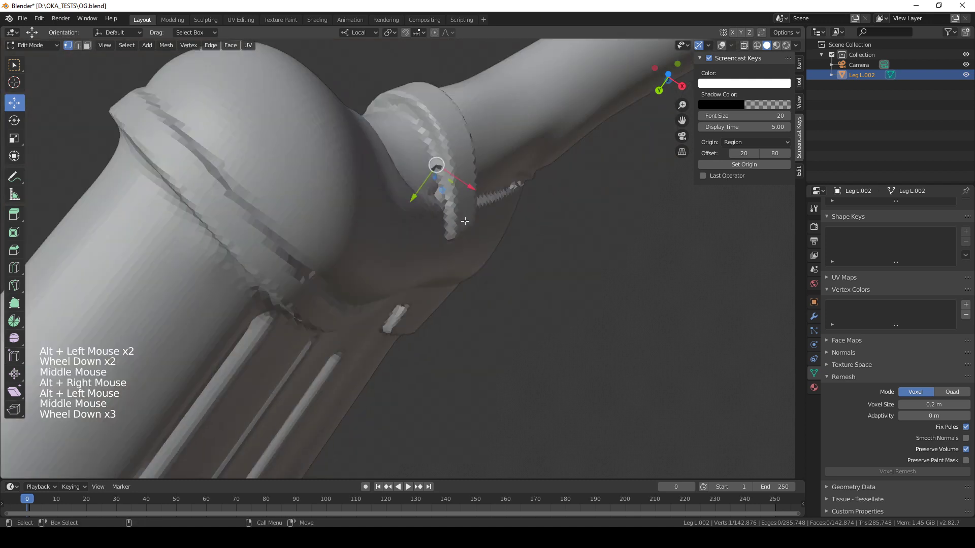
{"action": "left_click_drag", "start_coordinate": [464, 218], "coordinate": [448, 161], "text": "alt"}
{"action": "middle_click_drag", "start_coordinate": [449, 161], "coordinate": [449, 157]}
{"action": "scroll", "coordinate": [449, 157], "scroll_direction": "up", "scroll_amount": 1}
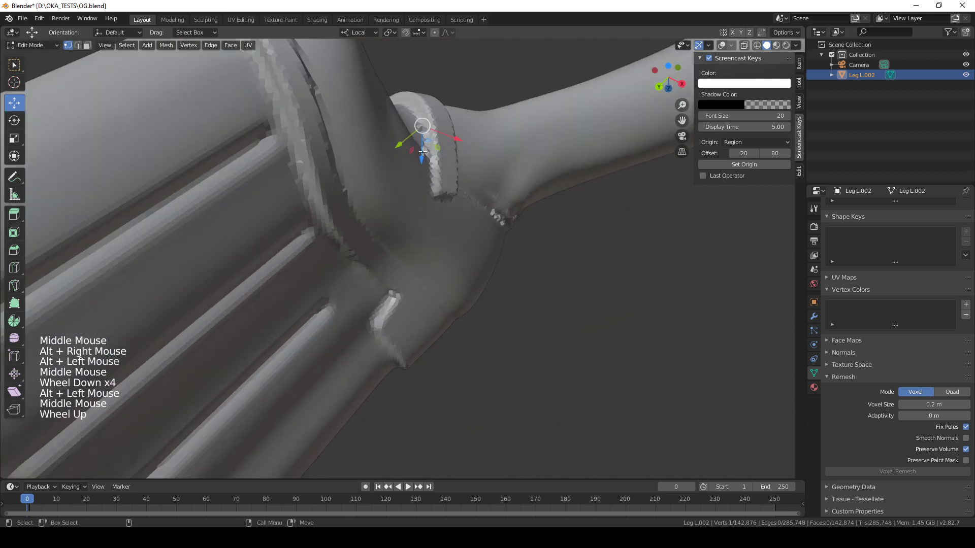
{"action": "left_click_drag", "start_coordinate": [418, 166], "coordinate": [409, 218]}
Step: Select a vertex in the jagged seam running from the ankle strap towards the heel and move it
{"action": "scroll", "coordinate": [381, 318], "scroll_direction": "up", "scroll_amount": 1}
{"action": "scroll", "coordinate": [381, 318], "scroll_direction": "up", "scroll_amount": 2}
{"action": "scroll", "coordinate": [539, 378], "scroll_direction": "up", "scroll_amount": 1}
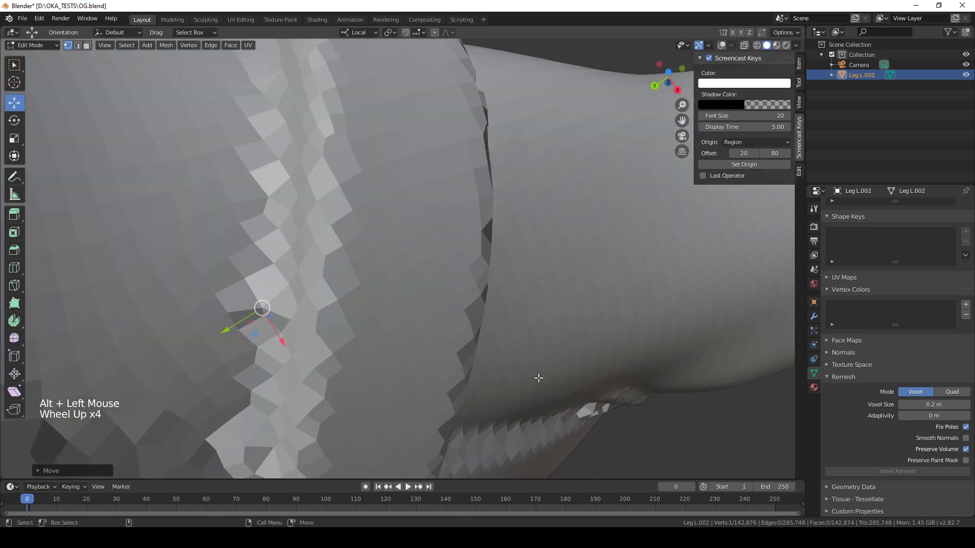
{"action": "scroll", "coordinate": [358, 296], "scroll_direction": "down", "scroll_amount": 2}
{"action": "scroll", "coordinate": [340, 300], "scroll_direction": "up", "scroll_amount": 1}
{"action": "left_click_drag", "start_coordinate": [341, 300], "coordinate": [432, 228], "text": "alt"}
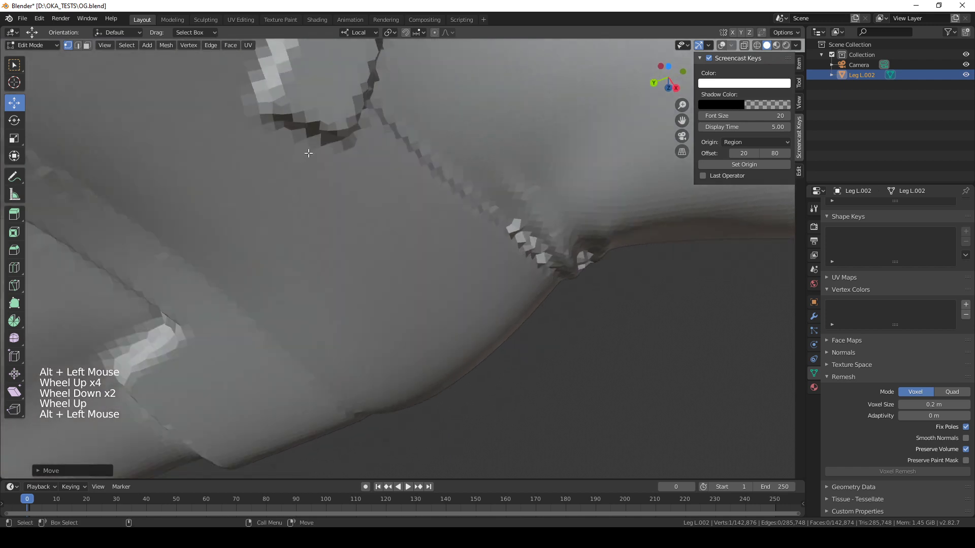
{"action": "scroll", "coordinate": [432, 229], "scroll_direction": "down", "scroll_amount": 2}
{"action": "scroll", "coordinate": [432, 228], "scroll_direction": "up", "scroll_amount": 2}
{"action": "left_click", "coordinate": [521, 232]}
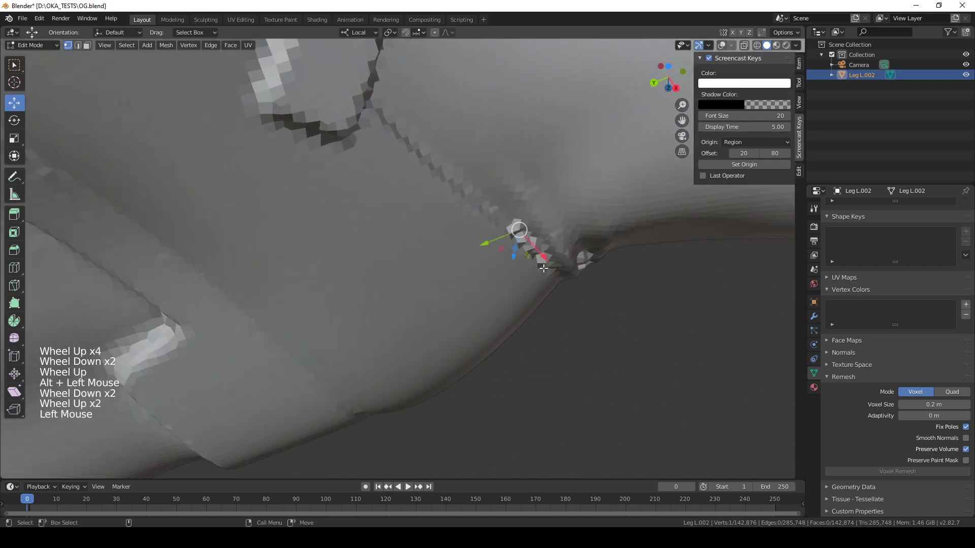
{"action": "mouse_move", "coordinate": [537, 251]}
{"action": "left_mouse_down", "text": "alt"}
{"action": "mouse_move", "coordinate": [551, 357]}
{"action": "mouse_move", "coordinate": [533, 337]}
{"action": "mouse_move", "coordinate": [588, 363]}
{"action": "mouse_move", "coordinate": [576, 341]}
{"action": "mouse_move", "coordinate": [574, 259]}
{"action": "mouse_move", "coordinate": [544, 235]}
{"action": "left_mouse_up", "text": "alt"}
{"action": "left_click", "coordinate": [536, 334]}
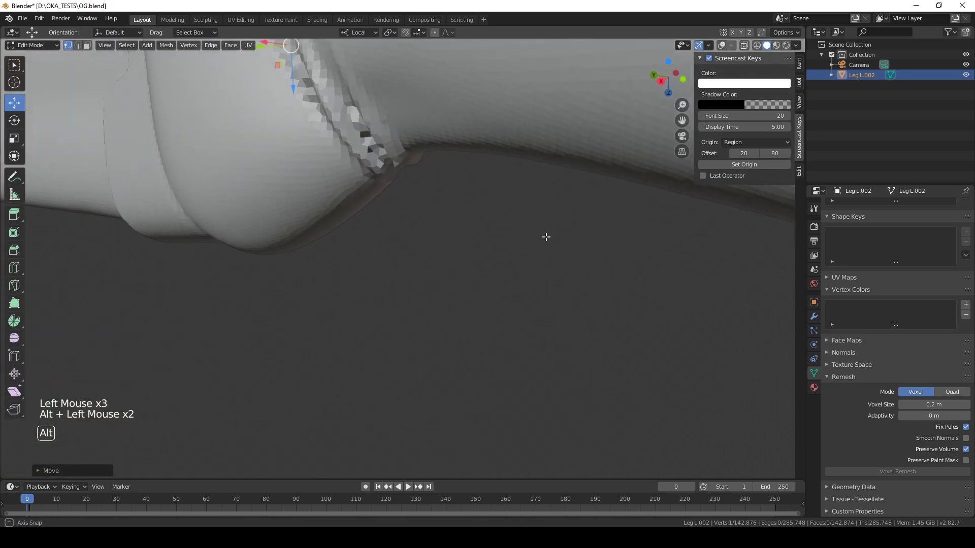
Step: Move a vertex in the broken faces at the seam's lower end, at the back of the heel
{"action": "scroll", "coordinate": [364, 113], "scroll_direction": "up", "scroll_amount": 2}
{"action": "middle_click_drag", "start_coordinate": [364, 112], "coordinate": [419, 241]}
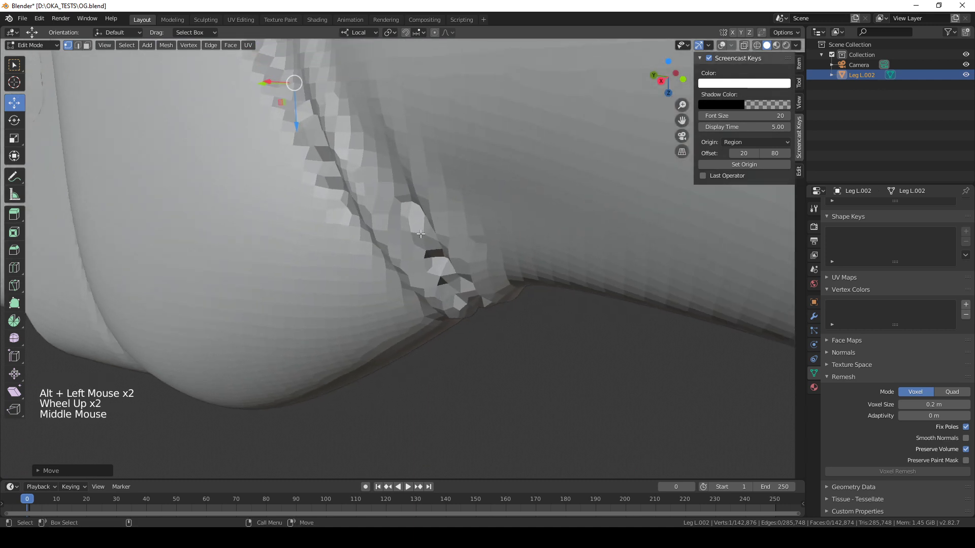
{"action": "left_click", "coordinate": [428, 268]}
{"action": "mouse_move", "coordinate": [428, 267]}
{"action": "left_mouse_down", "text": "alt"}
{"action": "mouse_move", "coordinate": [428, 318]}
{"action": "mouse_move", "coordinate": [435, 282]}
{"action": "left_mouse_up", "text": "alt"}
{"action": "scroll", "coordinate": [434, 282], "scroll_direction": "down", "scroll_amount": 3}
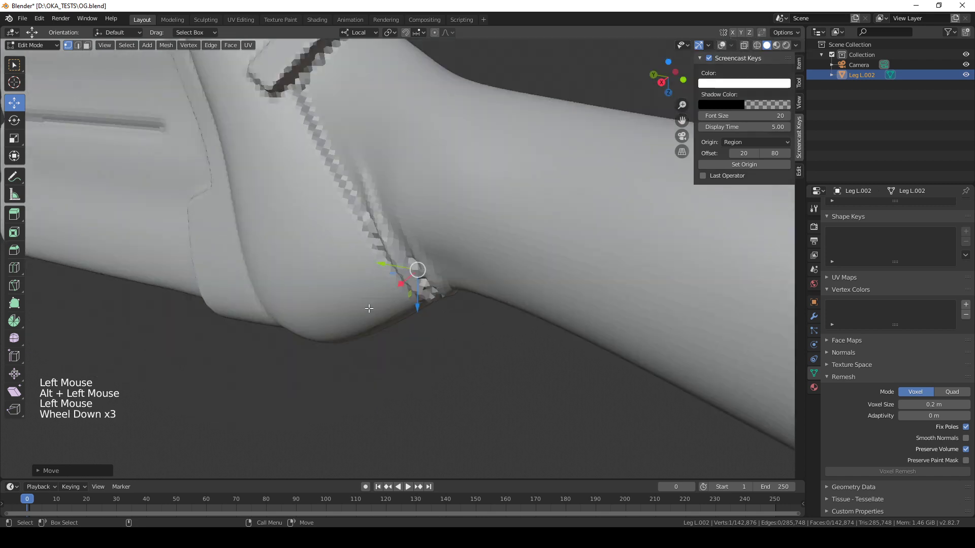
Step: Select a vertex on the ragged upper edge of the ankle strap and move it to smooth the spikes
{"action": "left_click", "coordinate": [385, 311]}
{"action": "middle_click", "coordinate": [401, 322], "text": "alt"}
{"action": "left_click_drag", "start_coordinate": [401, 322], "coordinate": [413, 176], "text": "alt"}
{"action": "scroll", "coordinate": [333, 280], "scroll_direction": "down", "scroll_amount": 1, "text": "alt"}
{"action": "scroll", "coordinate": [334, 280], "scroll_direction": "down", "scroll_amount": 4}
{"action": "scroll", "coordinate": [334, 280], "scroll_direction": "down", "scroll_amount": 1}
{"action": "scroll", "coordinate": [514, 187], "scroll_direction": "up", "scroll_amount": 6}
{"action": "scroll", "coordinate": [457, 183], "scroll_direction": "up", "scroll_amount": 3}
{"action": "scroll", "coordinate": [457, 183], "scroll_direction": "down", "scroll_amount": 1}
{"action": "middle_click", "coordinate": [457, 183]}
{"action": "scroll", "coordinate": [475, 260], "scroll_direction": "up", "scroll_amount": 2}
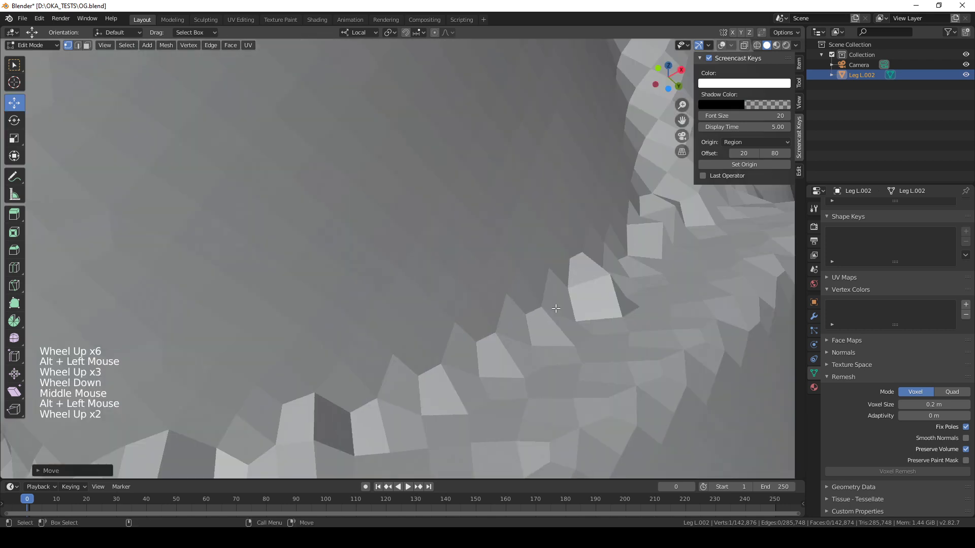
{"action": "scroll", "coordinate": [476, 260], "scroll_direction": "down", "scroll_amount": 2}
{"action": "left_click", "coordinate": [484, 265]}
{"action": "left_click_drag", "start_coordinate": [484, 265], "coordinate": [563, 314], "text": "alt"}
{"action": "left_click", "coordinate": [619, 335]}
{"action": "scroll", "coordinate": [595, 331], "scroll_direction": "down", "scroll_amount": 3}
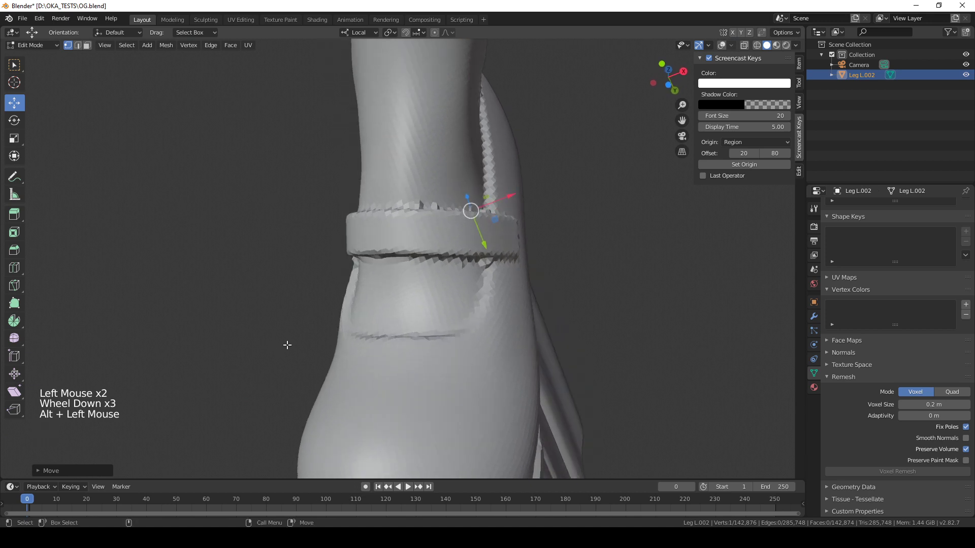
{"action": "scroll", "coordinate": [503, 292], "scroll_direction": "down", "scroll_amount": 2}
{"action": "left_click_drag", "start_coordinate": [503, 295], "coordinate": [580, 302], "text": "alt"}
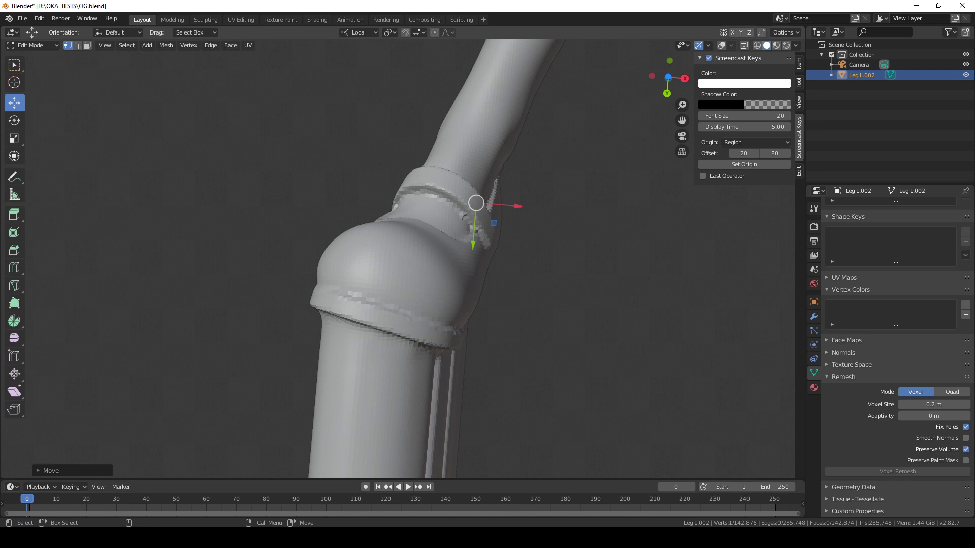
Step: Switch to FreeCAD and examine the triangulated wireframe of the converted leg up close
{"action": "key", "text": "alt+Tab"}
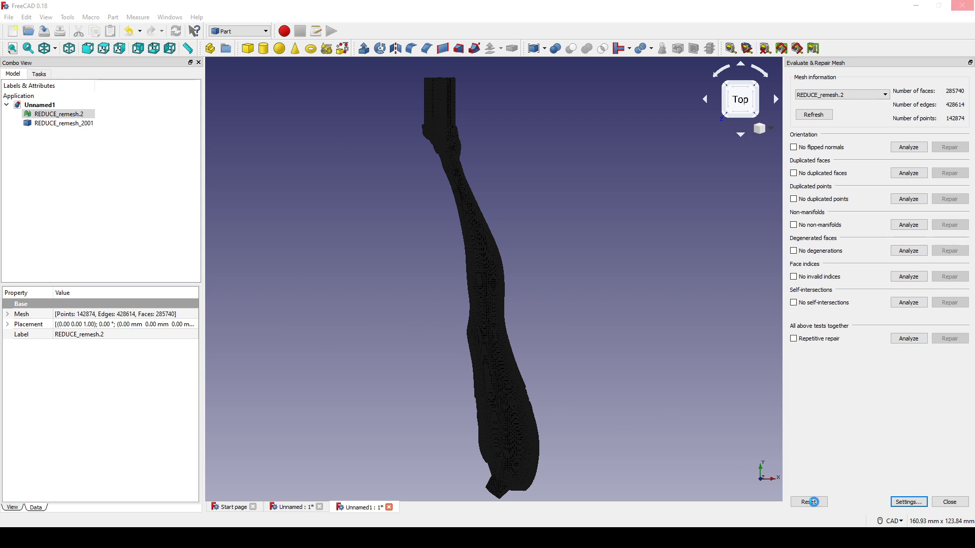
{"action": "scroll", "coordinate": [300, 167], "scroll_direction": "up", "scroll_amount": 4}
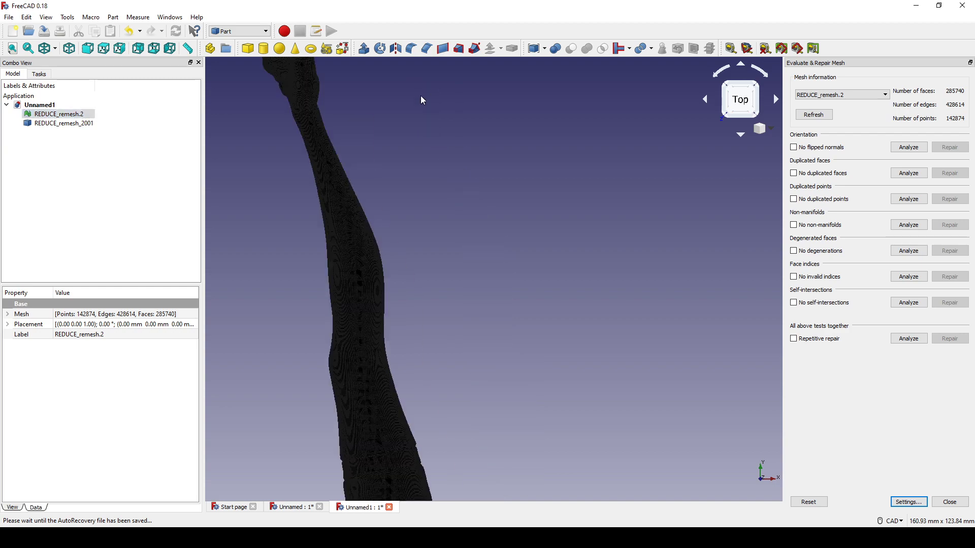
{"action": "scroll", "coordinate": [281, 200], "scroll_direction": "up", "scroll_amount": 4}
{"action": "scroll", "coordinate": [418, 228], "scroll_direction": "up", "scroll_amount": 5}
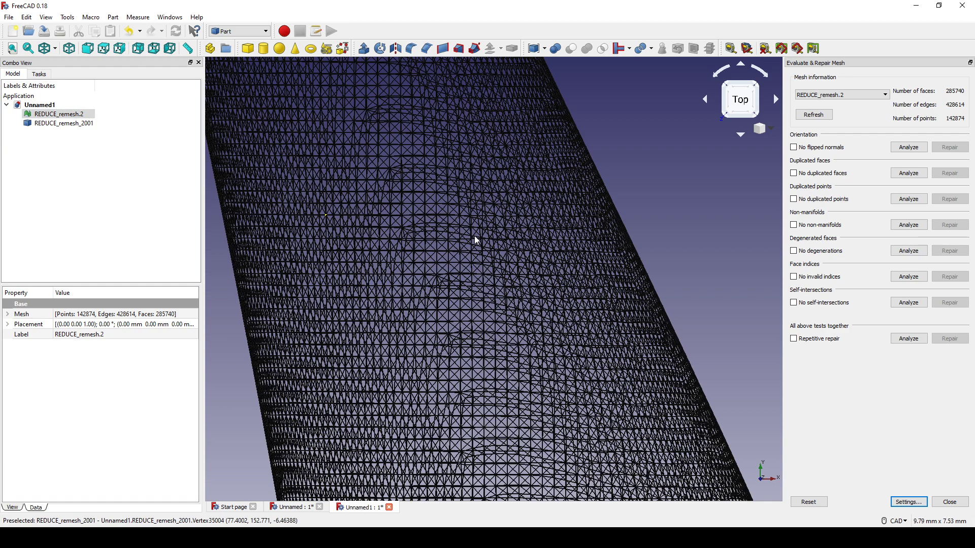
{"action": "scroll", "coordinate": [355, 203], "scroll_direction": "up", "scroll_amount": 3}
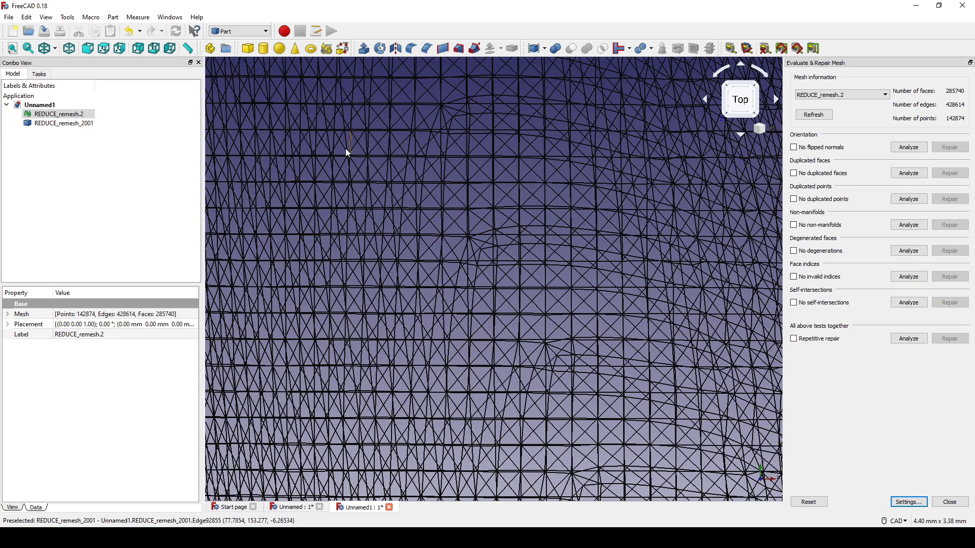
{"action": "scroll", "coordinate": [371, 157], "scroll_direction": "up", "scroll_amount": 2}
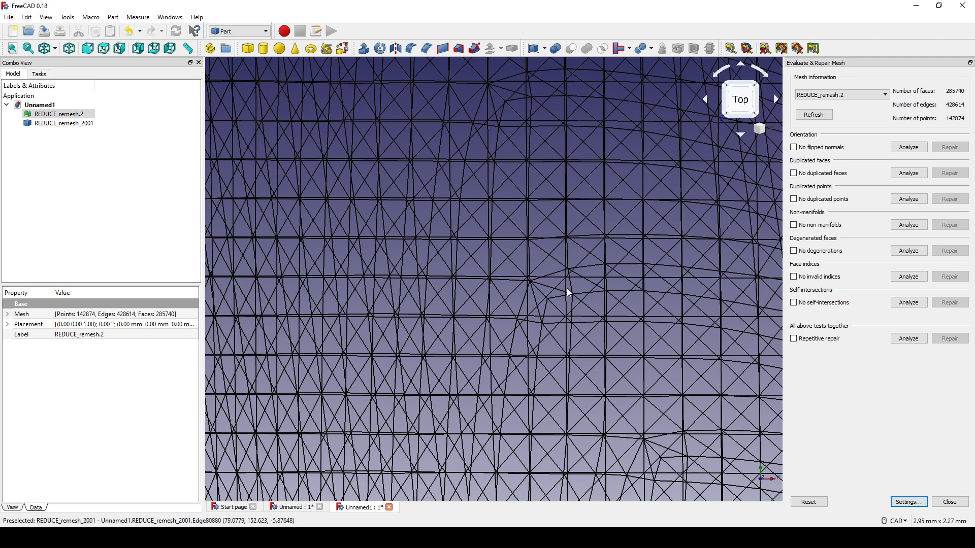
{"action": "scroll", "coordinate": [584, 277], "scroll_direction": "down", "scroll_amount": 10}
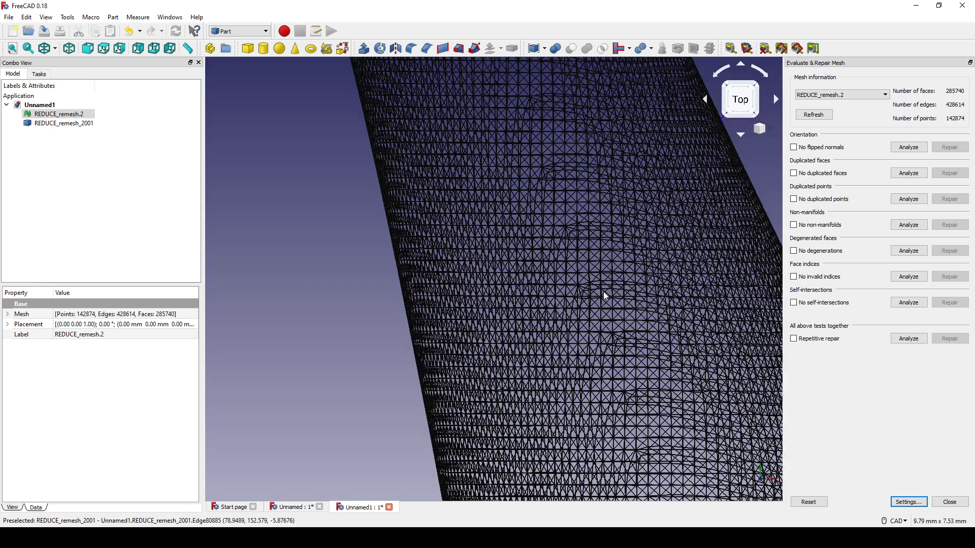
{"action": "scroll", "coordinate": [400, 239], "scroll_direction": "down", "scroll_amount": 3}
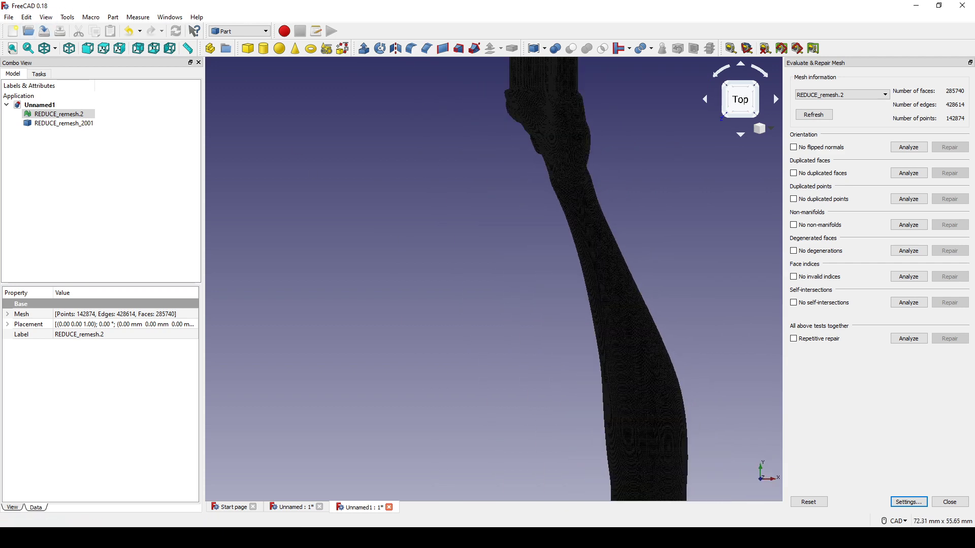
{"action": "left_click", "coordinate": [12, 20]}
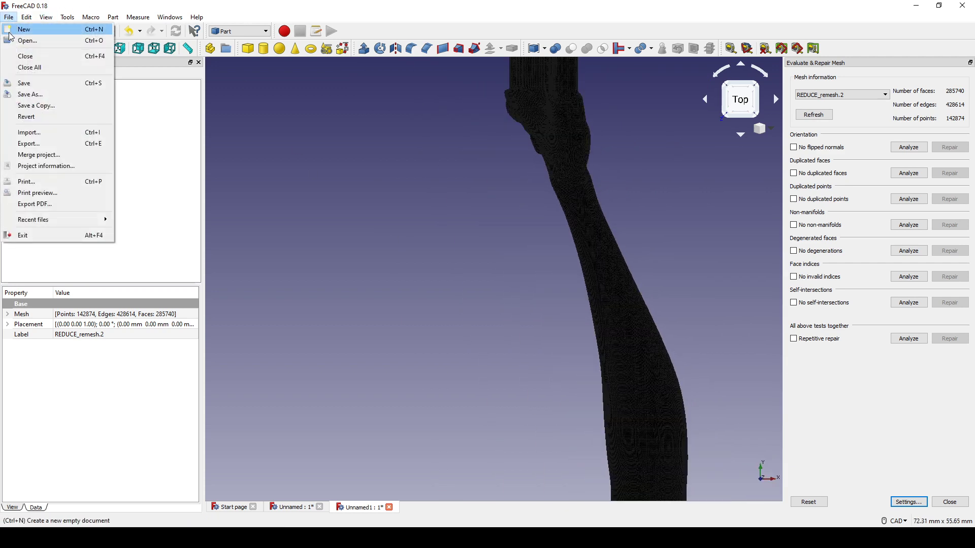
{"action": "left_click", "coordinate": [43, 132]}
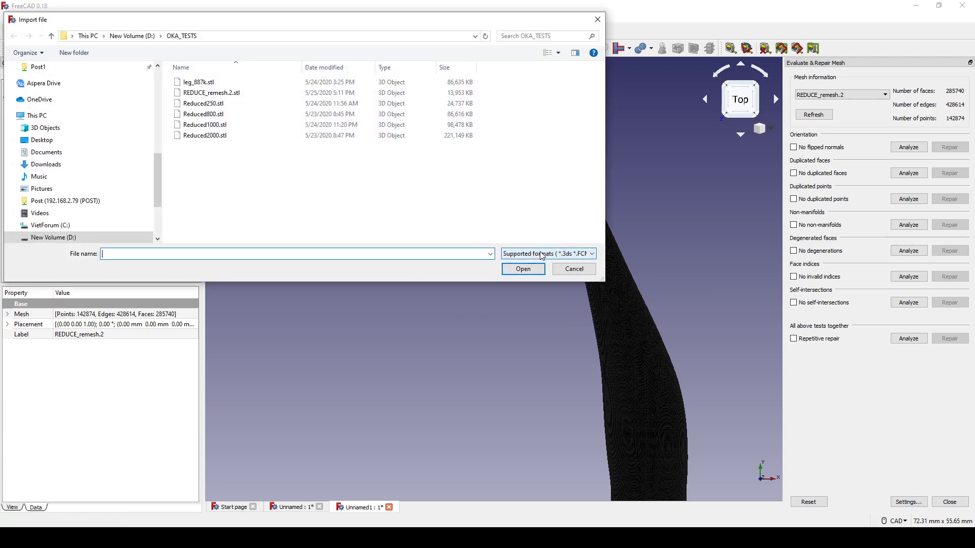
{"action": "left_click", "coordinate": [558, 253]}
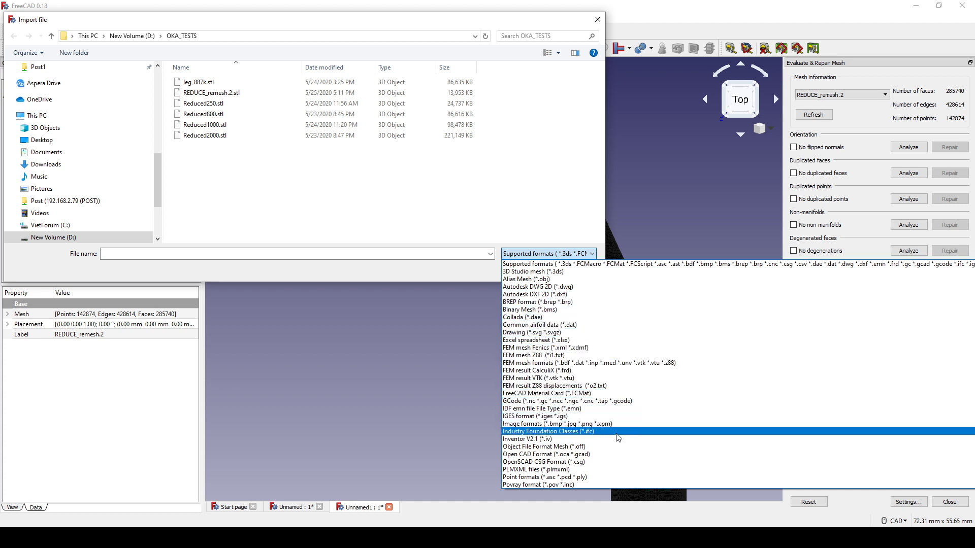
{"action": "scroll", "coordinate": [602, 444], "scroll_direction": "down", "scroll_amount": 3}
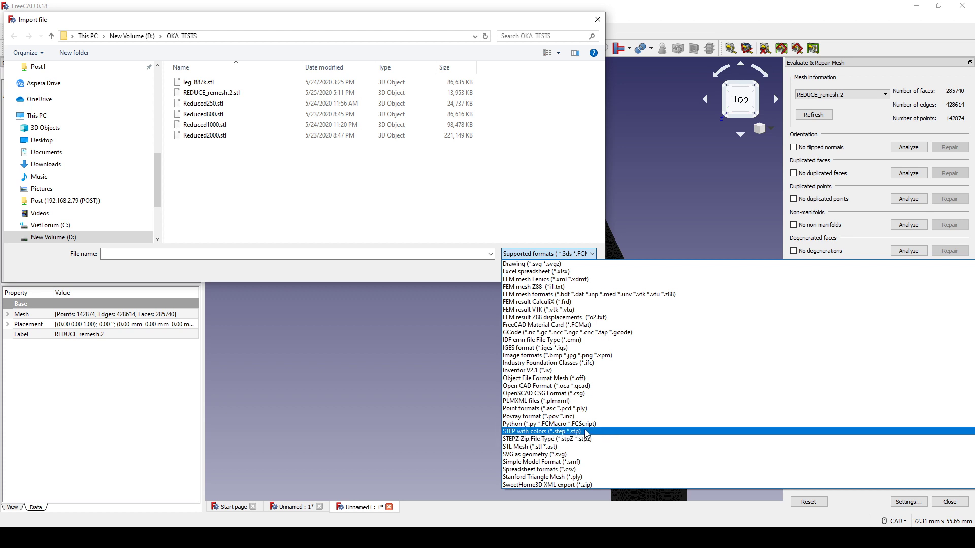
{"action": "left_click", "coordinate": [509, 433]}
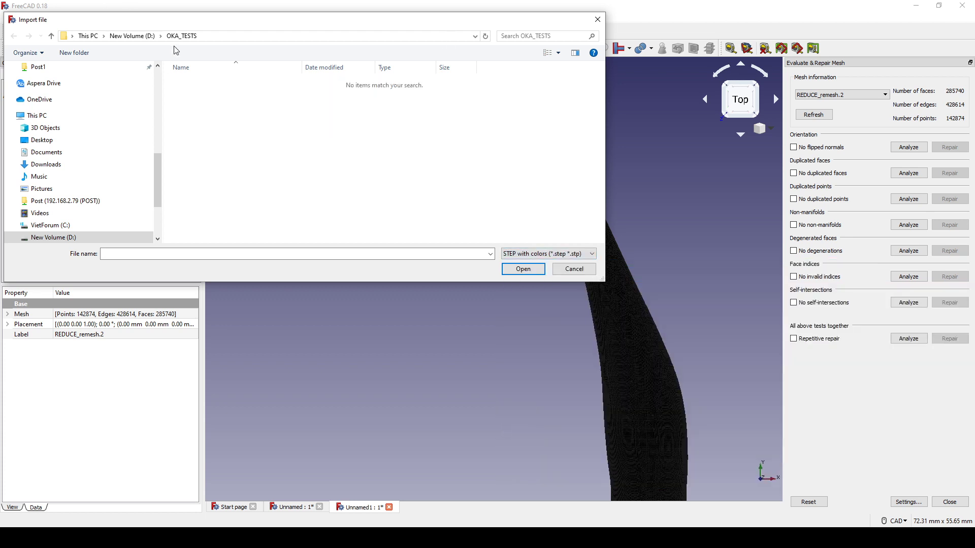
{"action": "left_click", "coordinate": [168, 255]}
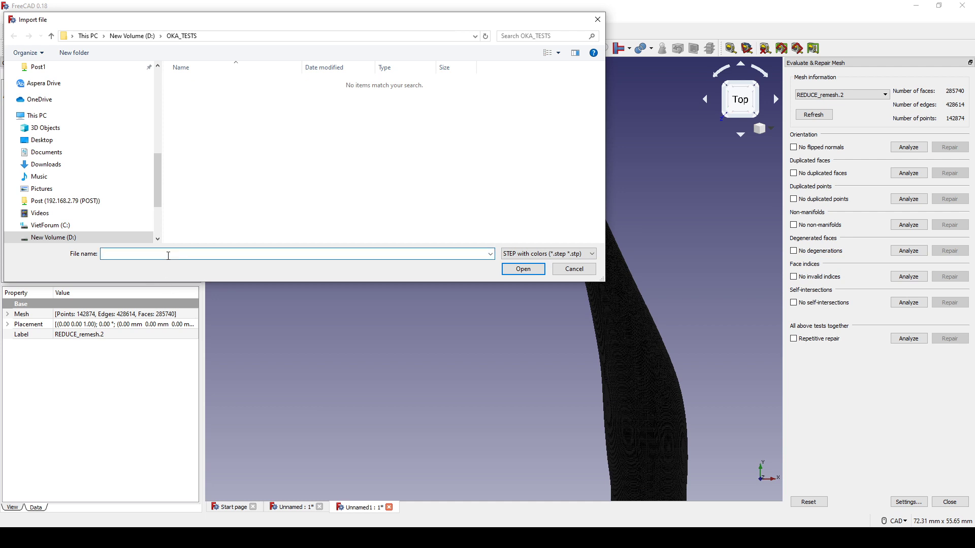
{"action": "type", "text": "OG"}
{"action": "key", "text": "BackSpace"}
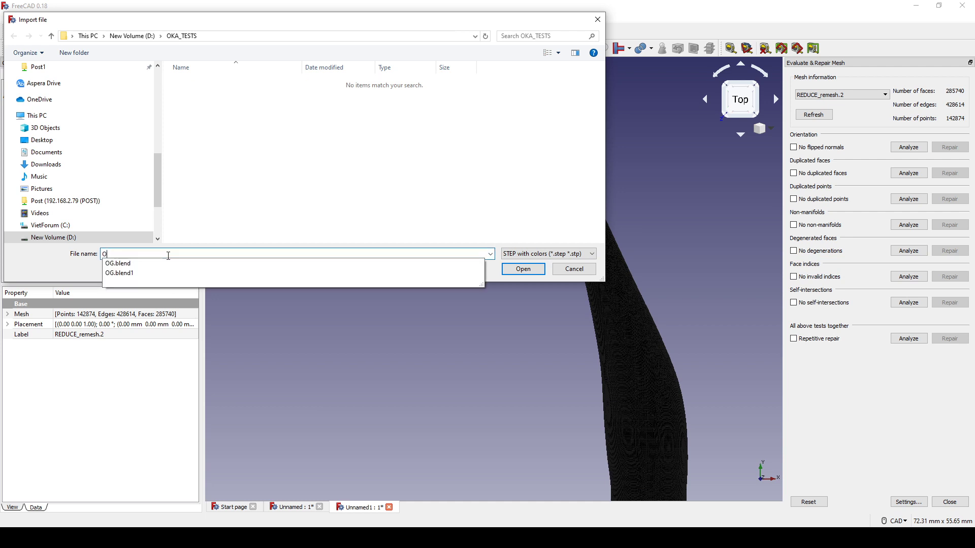
{"action": "type", "text": "ka_Leg_Remesh_.2"}
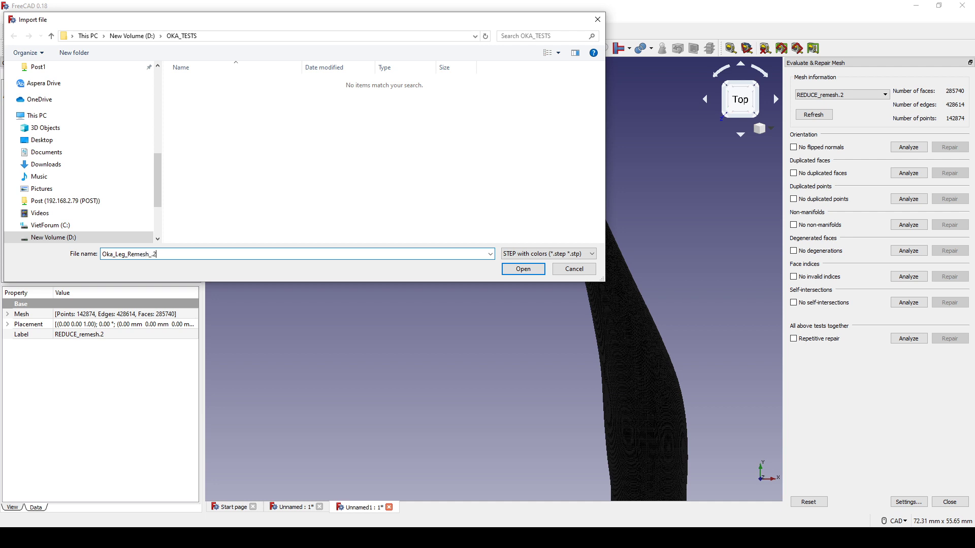
{"action": "left_click", "coordinate": [523, 268]}
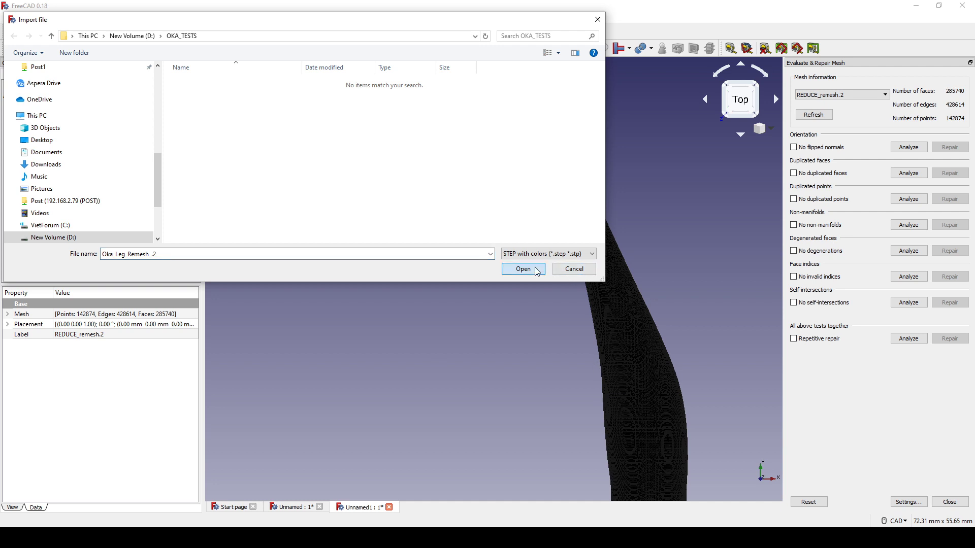
{"action": "left_click", "coordinate": [550, 273]}
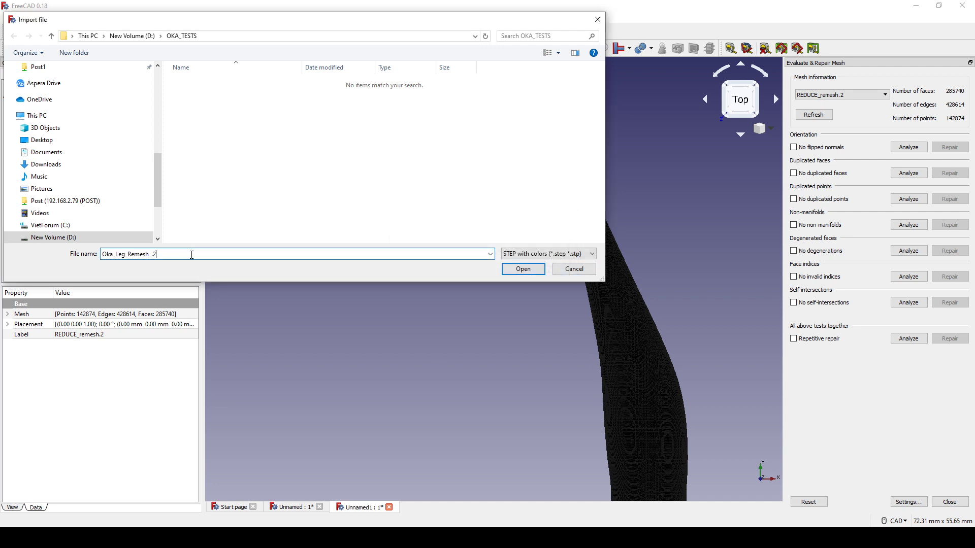
{"action": "left_click", "coordinate": [575, 272]}
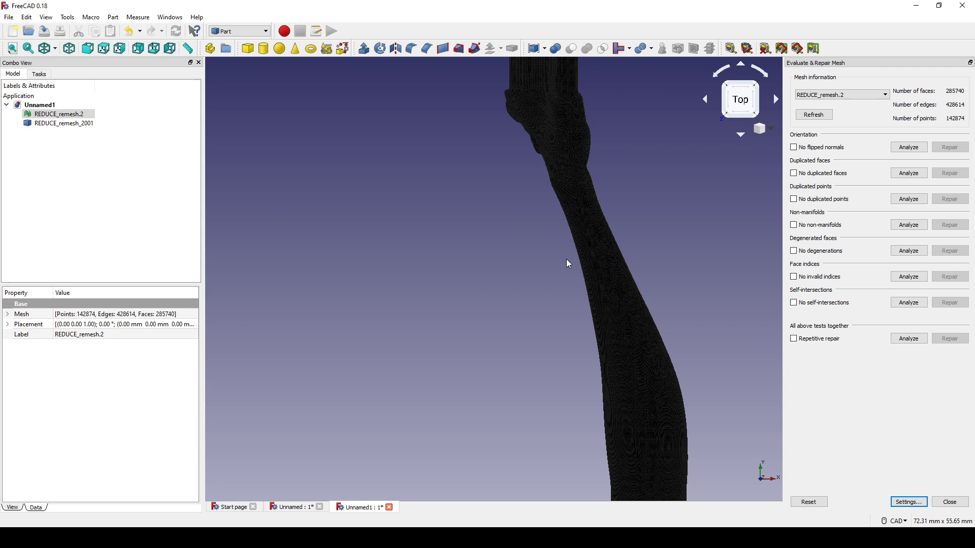
Step: Select the REDUCE_remesh_2001 shape, switch to the REDUCE_remesh.2 mesh, and examine the wireframe where the leg meets the platform shoe
{"action": "left_click", "coordinate": [10, 18]}
{"action": "left_click", "coordinate": [545, 125]}
{"action": "left_click", "coordinate": [30, 142]}
{"action": "left_click", "coordinate": [54, 127]}
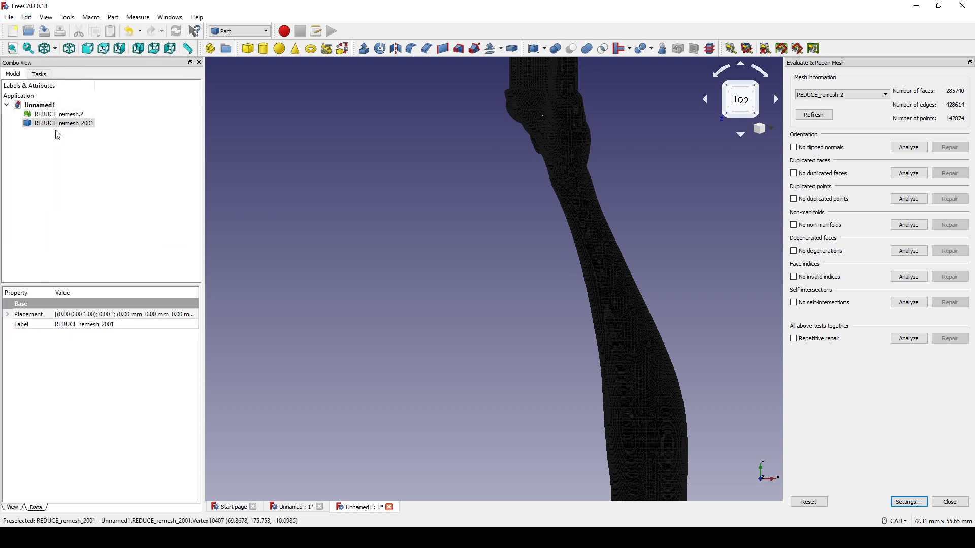
{"action": "left_click", "coordinate": [57, 114]}
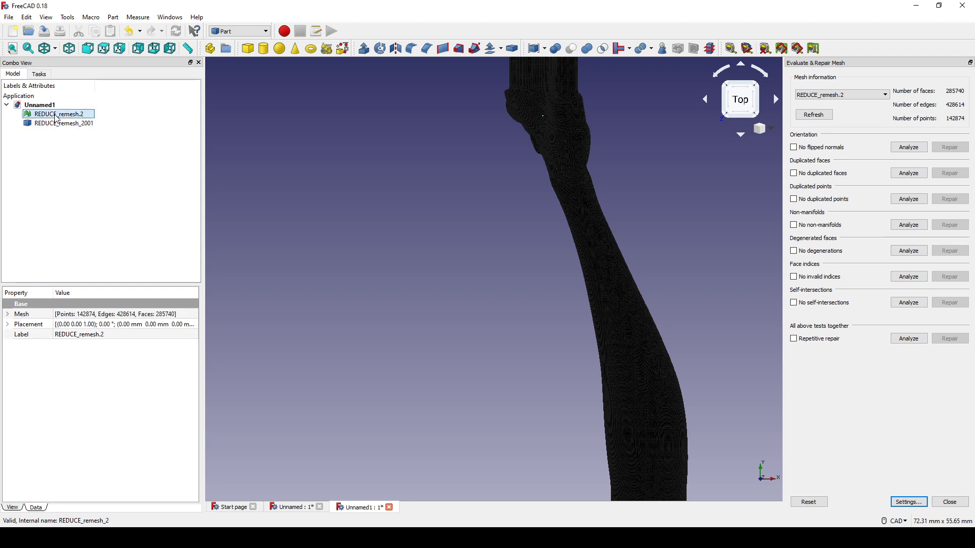
{"action": "scroll", "coordinate": [572, 144], "scroll_direction": "up", "scroll_amount": 3}
{"action": "scroll", "coordinate": [442, 152], "scroll_direction": "up", "scroll_amount": 3}
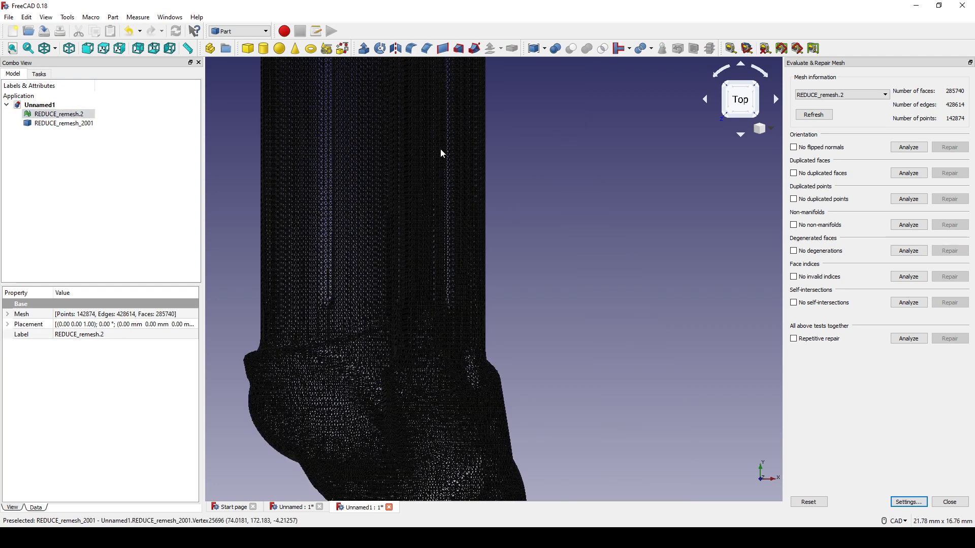
{"action": "scroll", "coordinate": [352, 200], "scroll_direction": "up", "scroll_amount": 3}
{"action": "scroll", "coordinate": [364, 227], "scroll_direction": "up", "scroll_amount": 1}
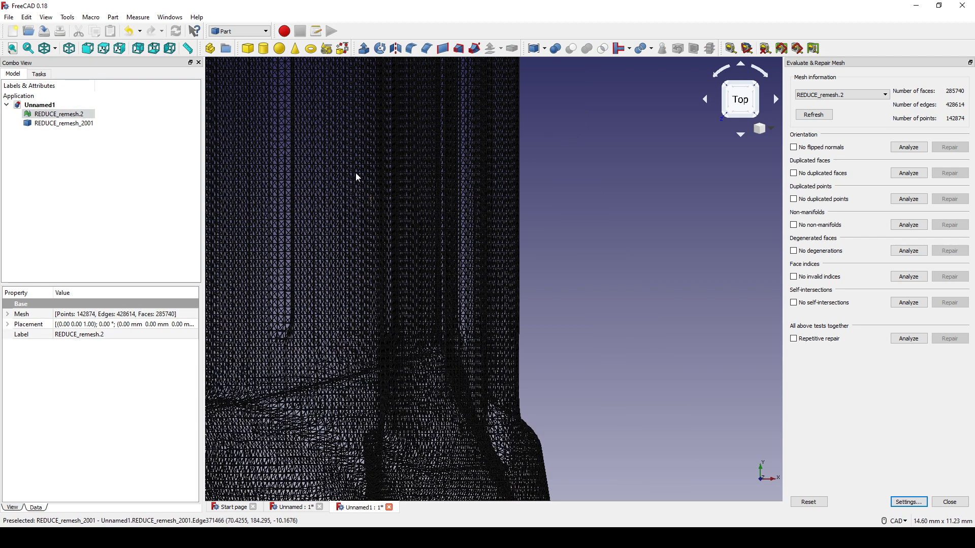
{"action": "scroll", "coordinate": [367, 223], "scroll_direction": "up", "scroll_amount": 1}
{"action": "left_click", "coordinate": [377, 231]}
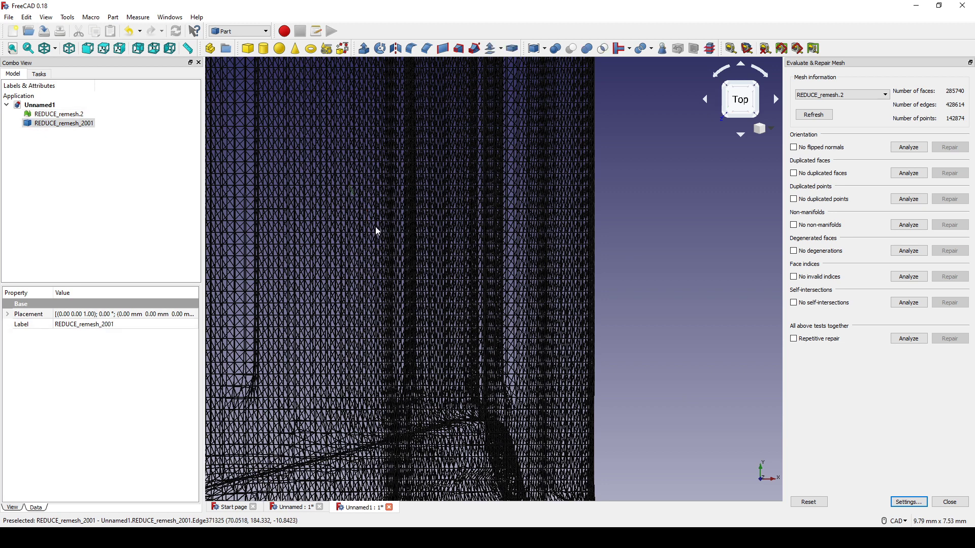
{"action": "left_click", "coordinate": [56, 117]}
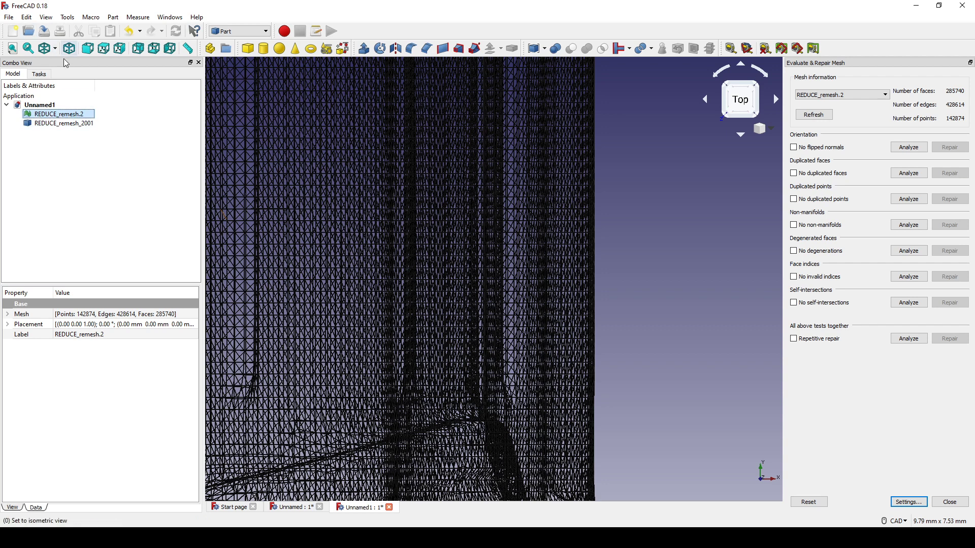
{"action": "left_click", "coordinate": [10, 18]}
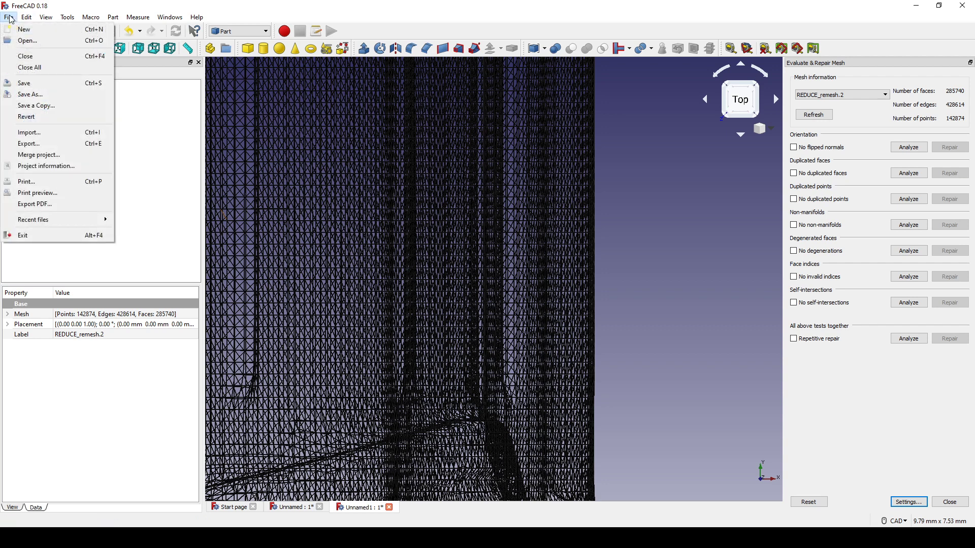
{"action": "left_click", "coordinate": [40, 145]}
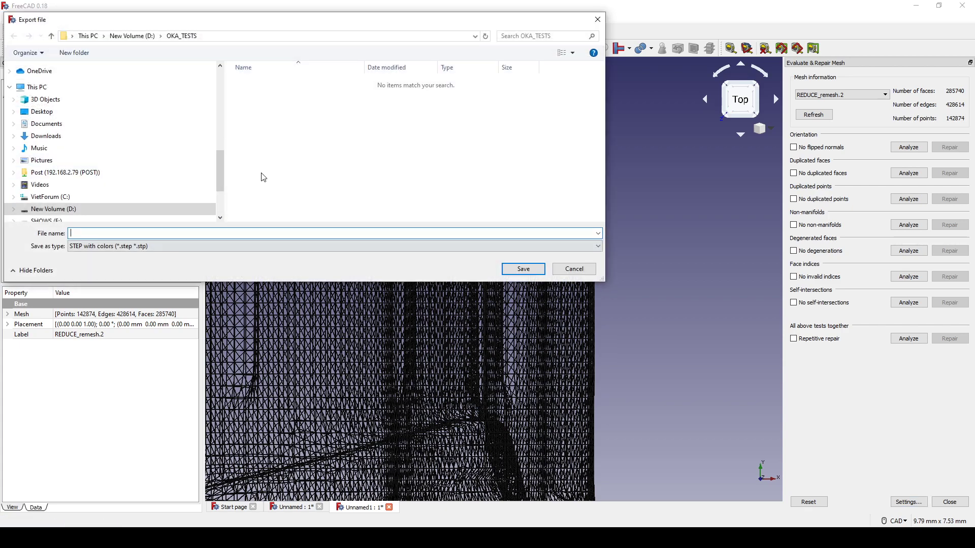
{"action": "key", "text": "Escape"}
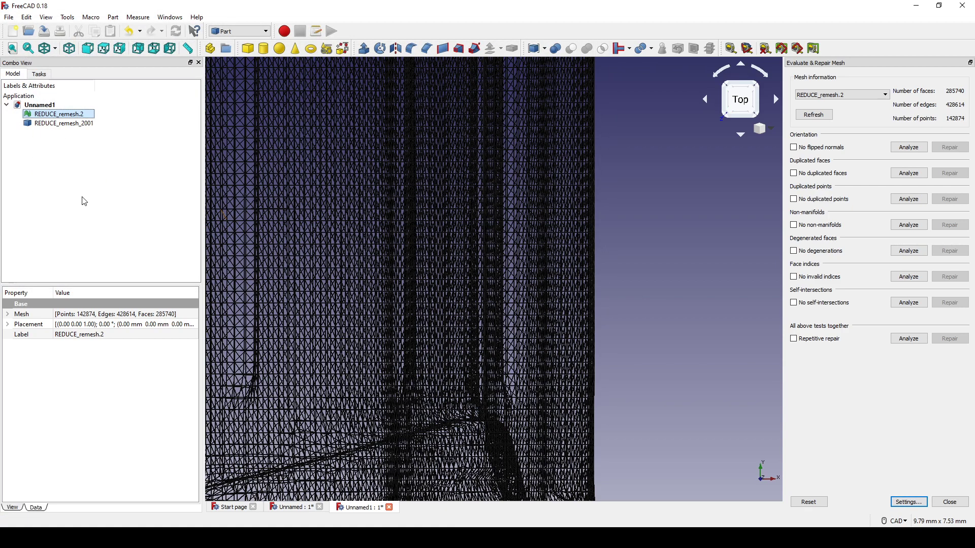
Step: Compare the wireframes of the REDUCE_remesh_2001 shape and the REDUCE_remesh.2 mesh up close on the leg above the shoe
{"action": "left_click", "coordinate": [65, 123]}
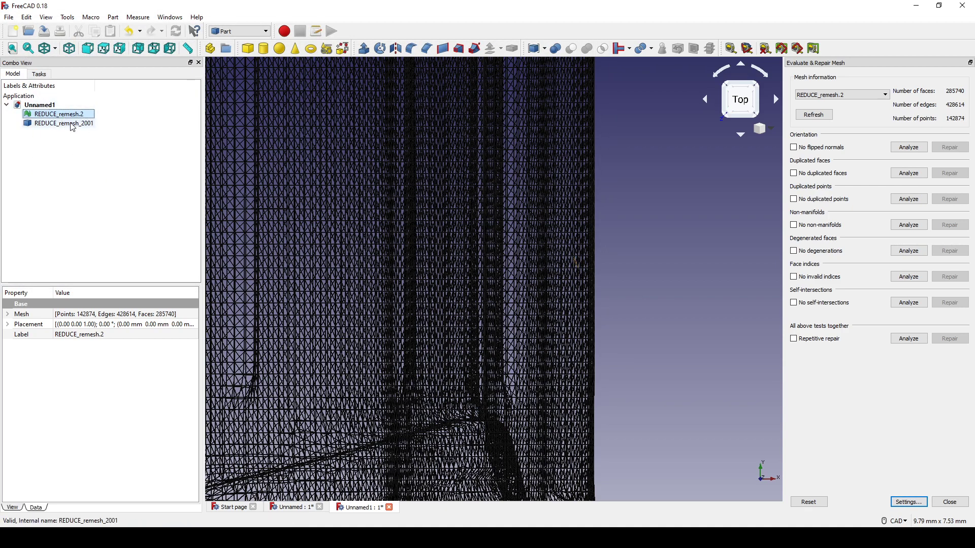
{"action": "scroll", "coordinate": [285, 204], "scroll_direction": "up", "scroll_amount": 2}
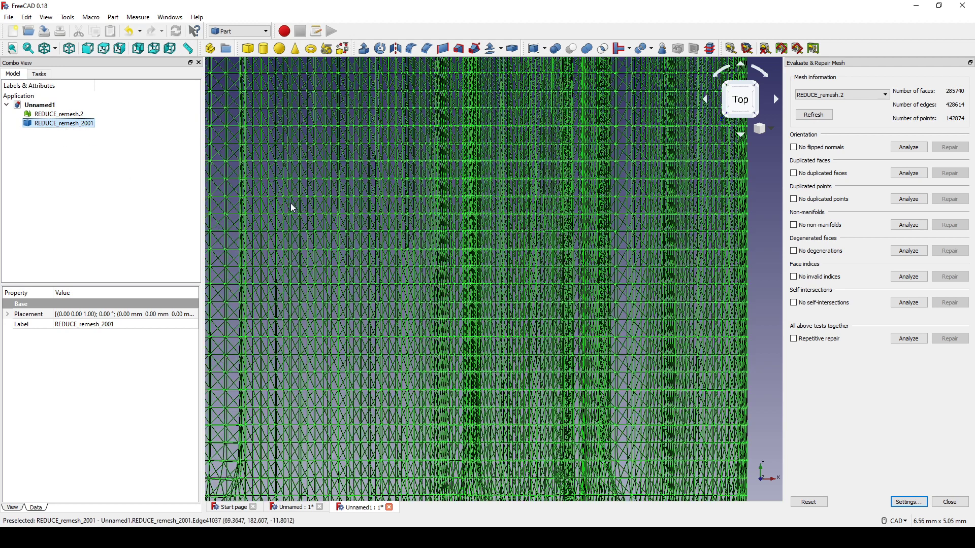
{"action": "middle_click_drag", "start_coordinate": [361, 174], "coordinate": [358, 182]}
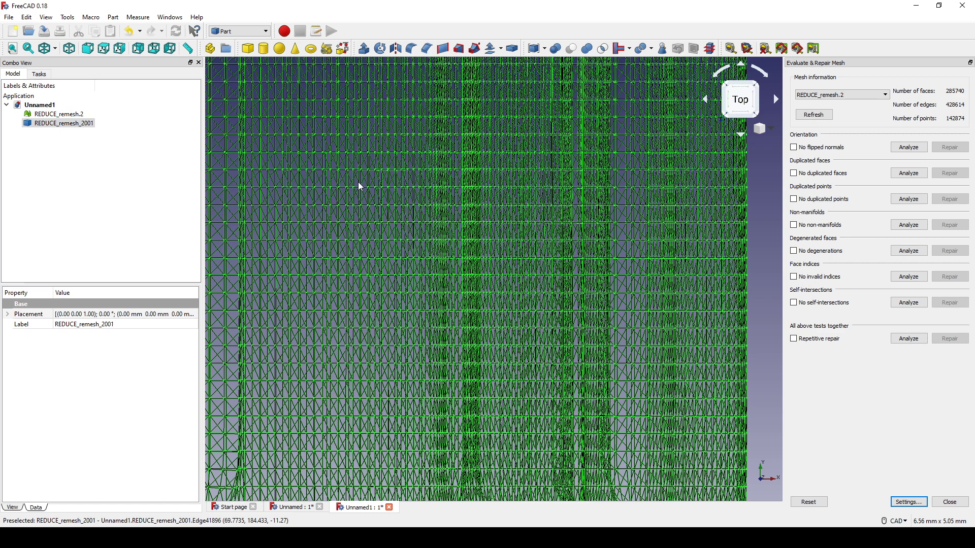
{"action": "left_click", "coordinate": [64, 115]}
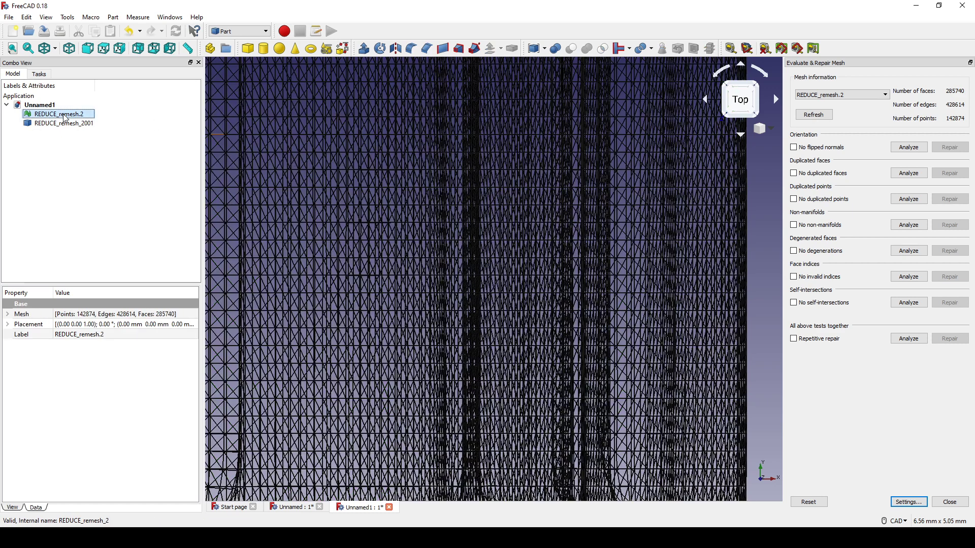
Step: Export the REDUCE_remesh_2001 shape to the OKA_TESTS folder as Oka_Leg_Remesh_.2 in the STEP with colors format
{"action": "left_click", "coordinate": [63, 123]}
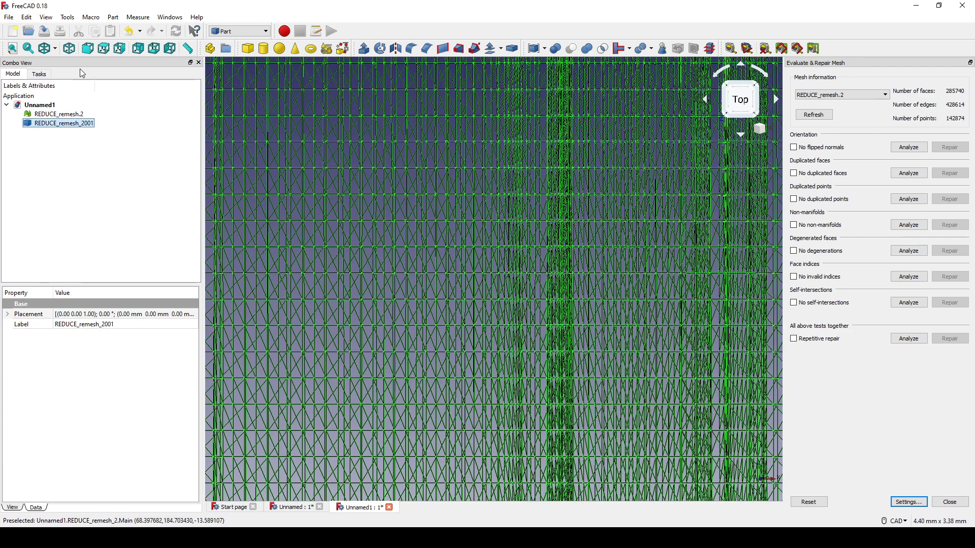
{"action": "left_click", "coordinate": [8, 17]}
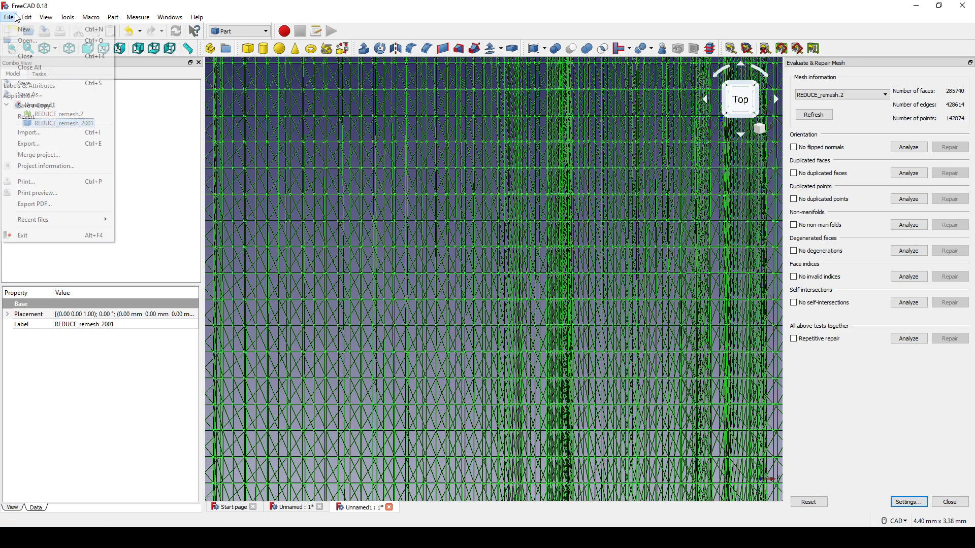
{"action": "left_click", "coordinate": [42, 142]}
{"action": "left_click", "coordinate": [119, 247]}
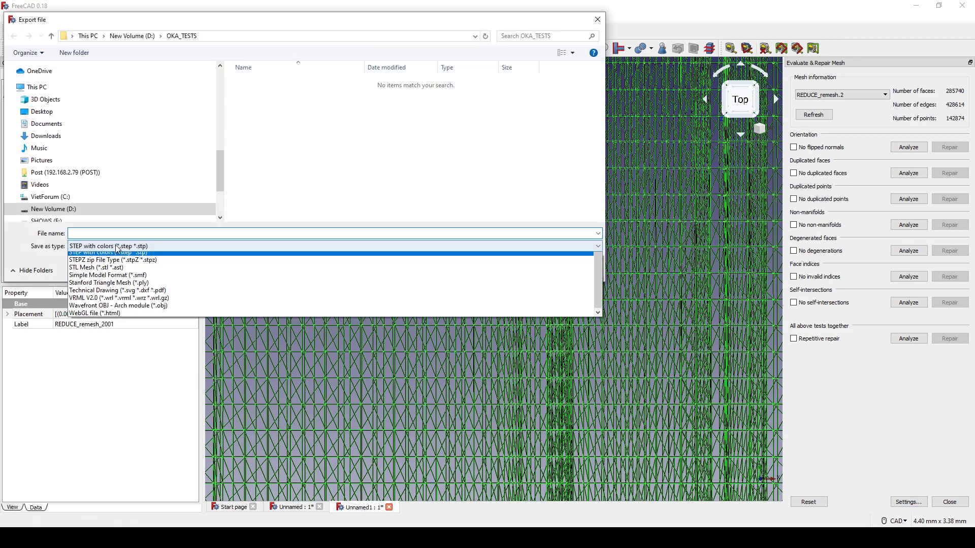
{"action": "left_click", "coordinate": [119, 247]}
{"action": "left_click", "coordinate": [109, 233]}
{"action": "type", "text": "Oka_Leg_Remesh_.2"}
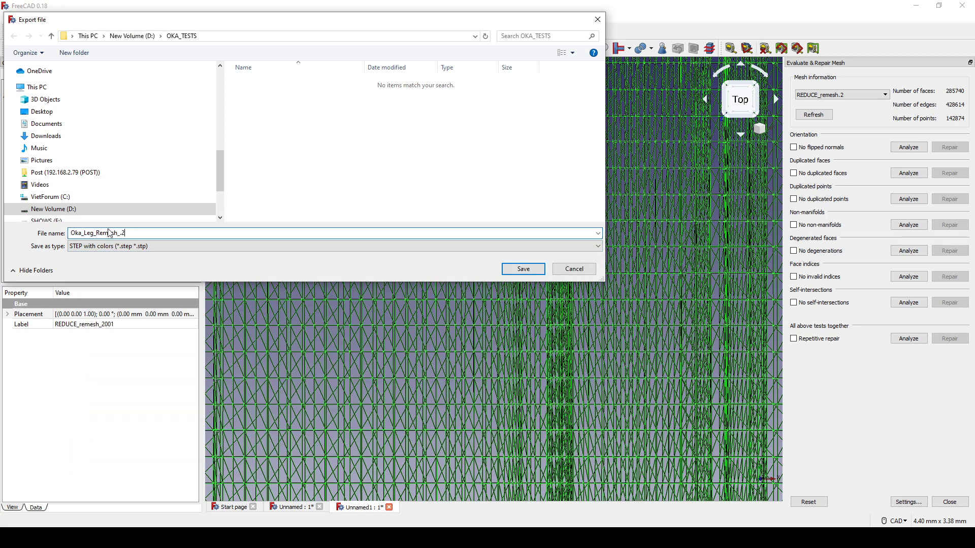
{"action": "left_click", "coordinate": [508, 270]}
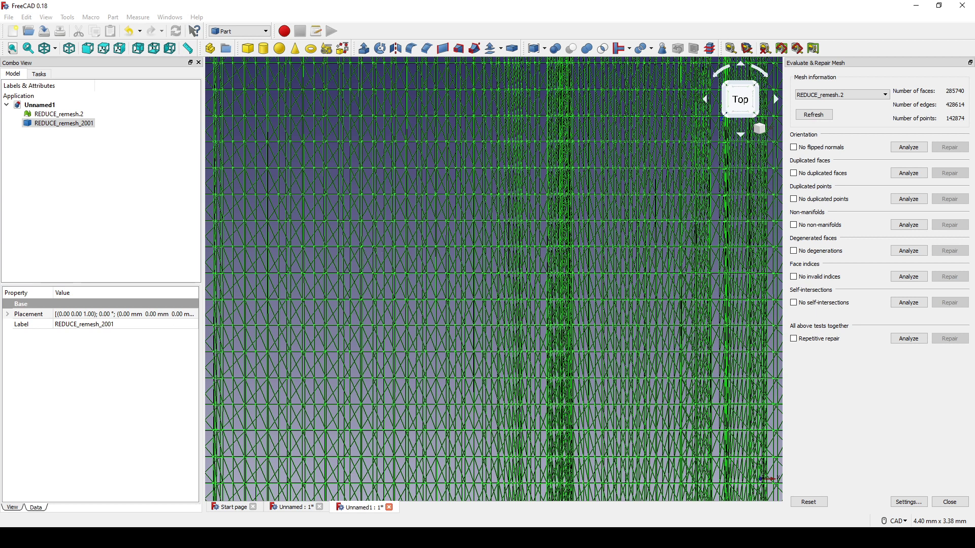
{"action": "scroll", "coordinate": [442, 226], "scroll_direction": "down", "scroll_amount": 4}
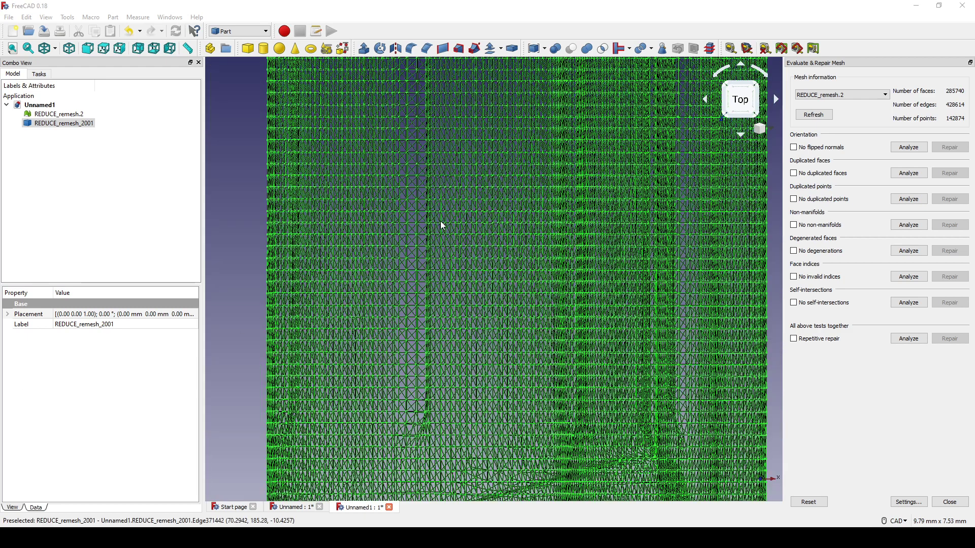
{"action": "left_click", "coordinate": [8, 17]}
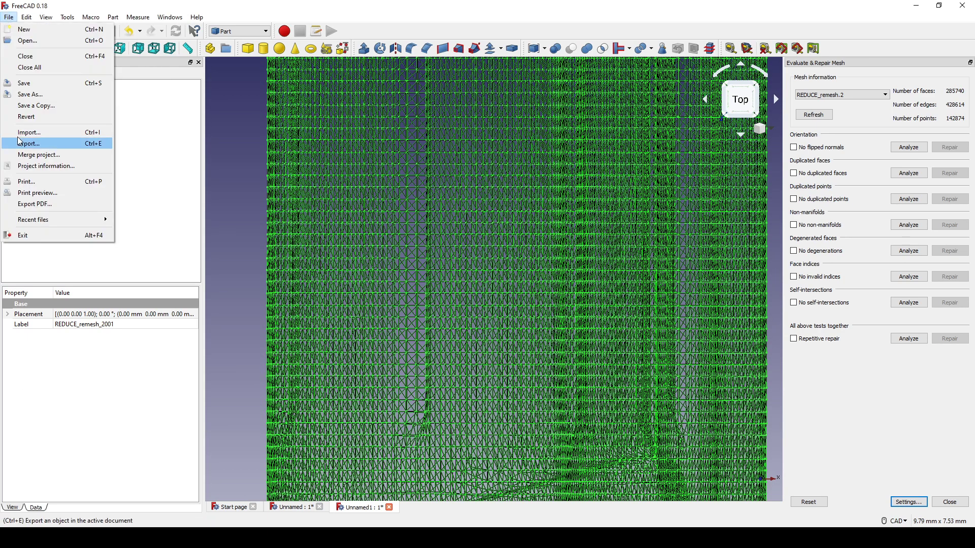
{"action": "mouse_move", "coordinate": [403, 205]}
{"action": "middle_mouse_down"}
{"action": "mouse_move", "coordinate": [396, 221]}
{"action": "mouse_move", "coordinate": [410, 217]}
{"action": "middle_mouse_up"}
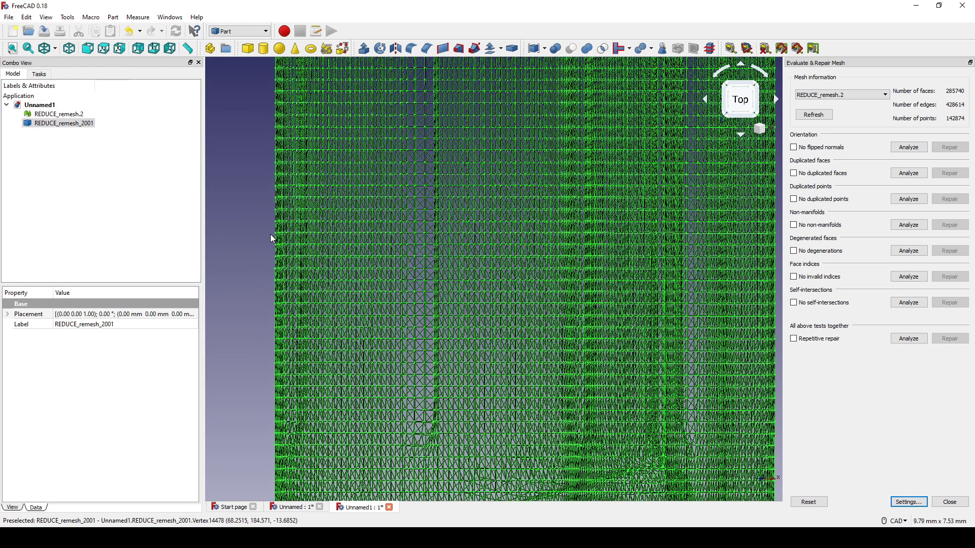
{"action": "scroll", "coordinate": [459, 231], "scroll_direction": "down", "scroll_amount": 2}
{"action": "left_click", "coordinate": [249, 303]}
{"action": "left_click", "coordinate": [184, 537]}
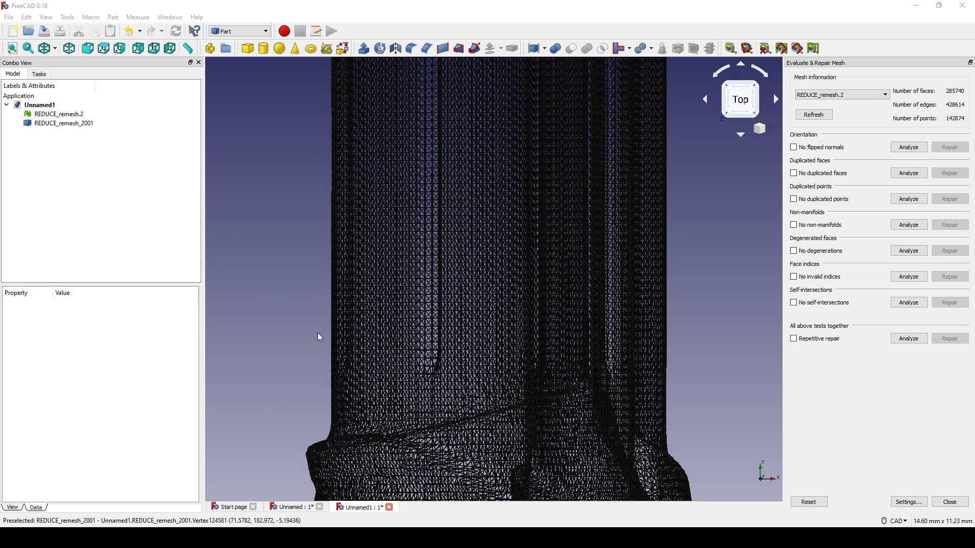
{"action": "key", "text": "alt+Tab"}
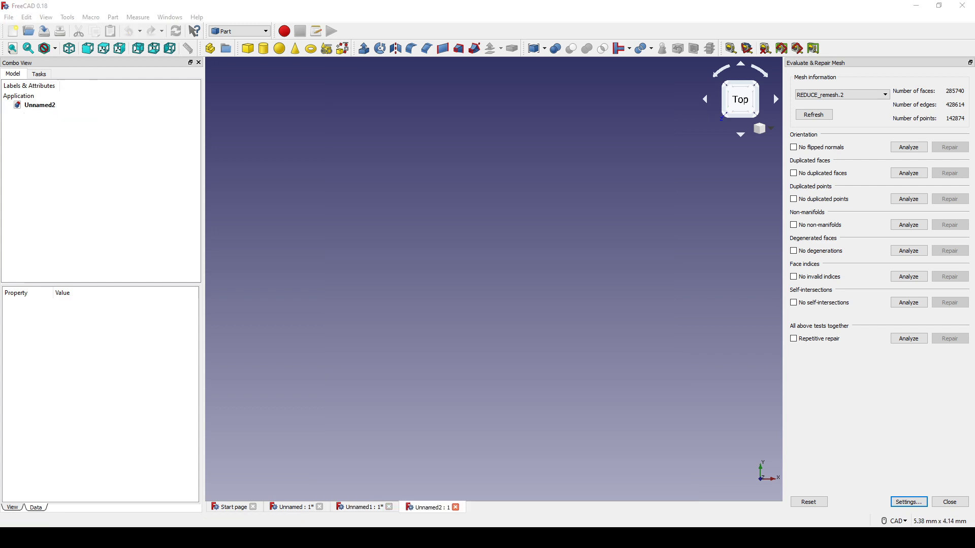
{"action": "left_click", "coordinate": [26, 17]}
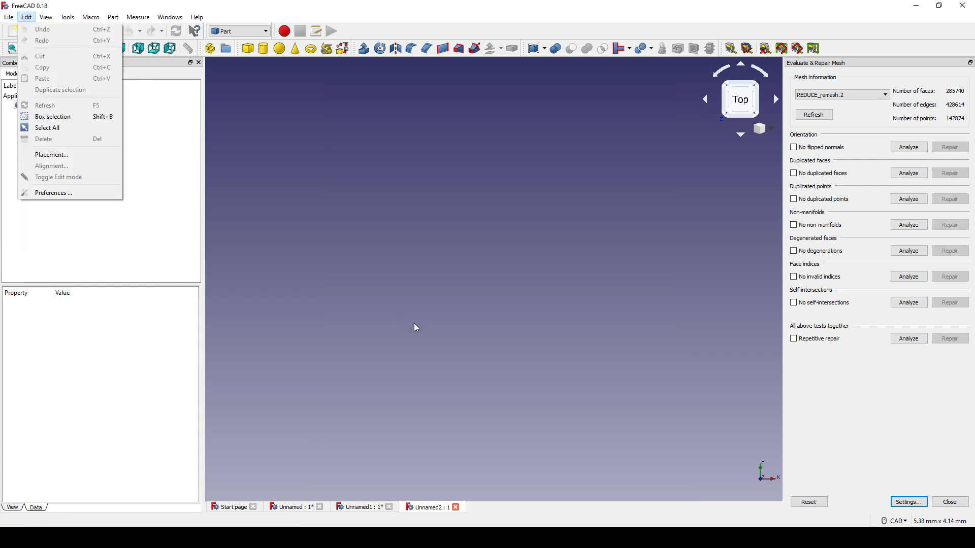
{"action": "left_click", "coordinate": [464, 314]}
Step: Create a new empty document and open Oka_Leg_Remesh_.2.step from the OKA_TESTS folder
{"action": "left_click", "coordinate": [12, 32]}
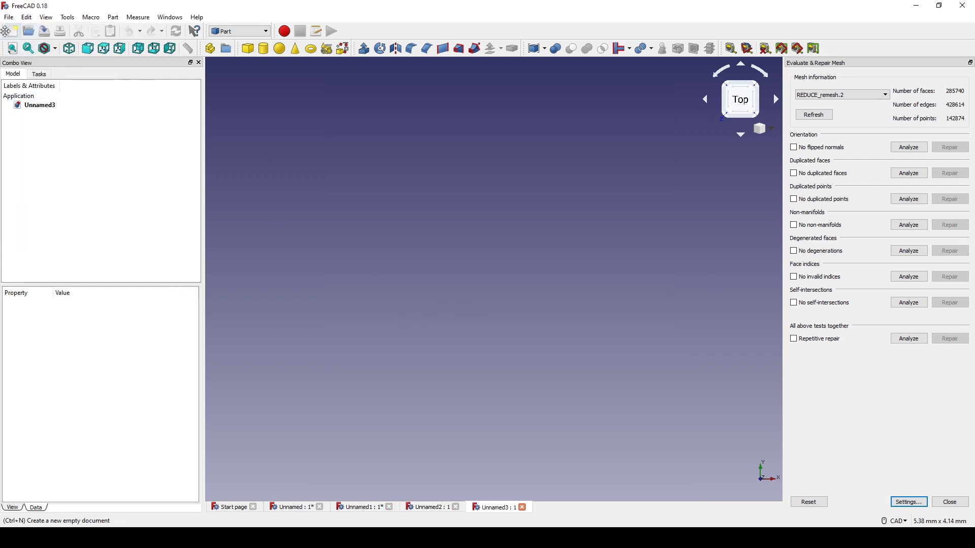
{"action": "left_click", "coordinate": [29, 32]}
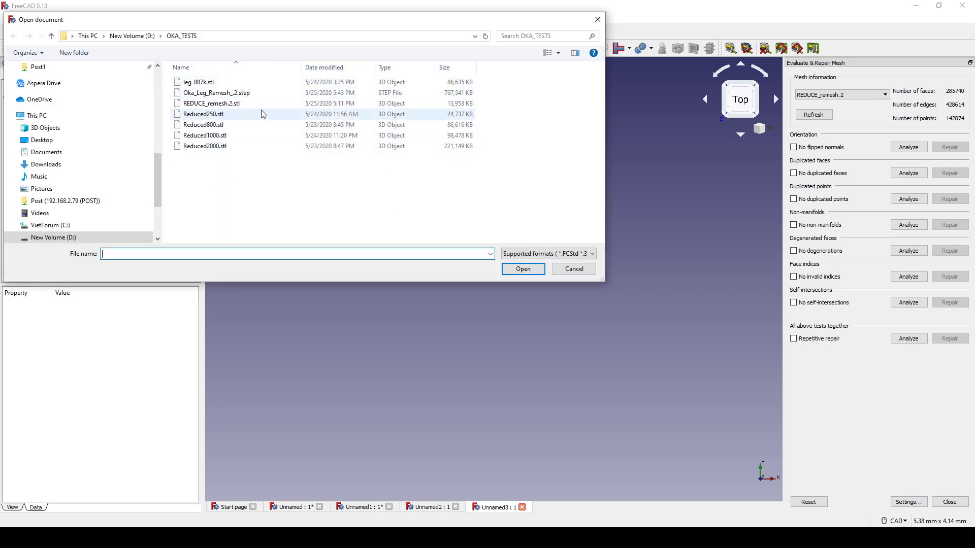
{"action": "left_click", "coordinate": [247, 93]}
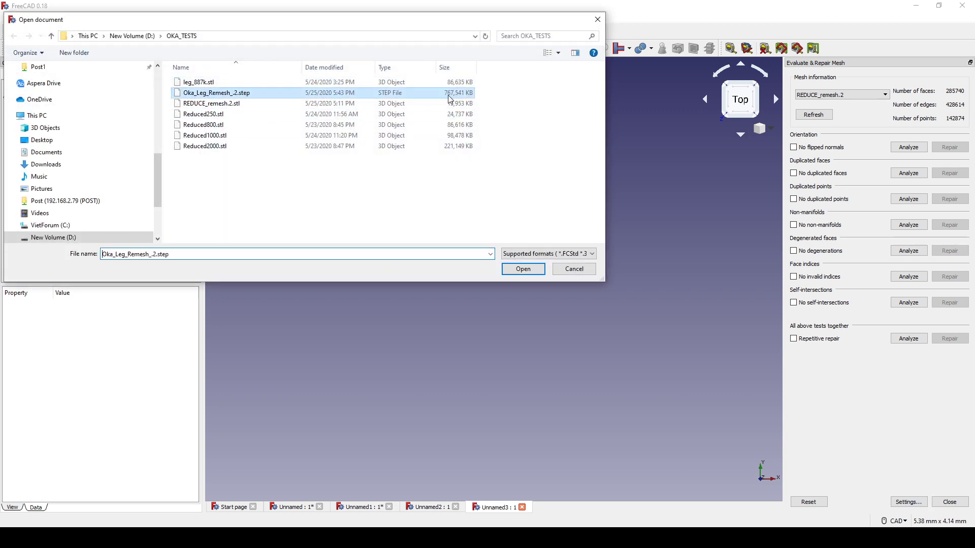
{"action": "double_click", "coordinate": [196, 92]}
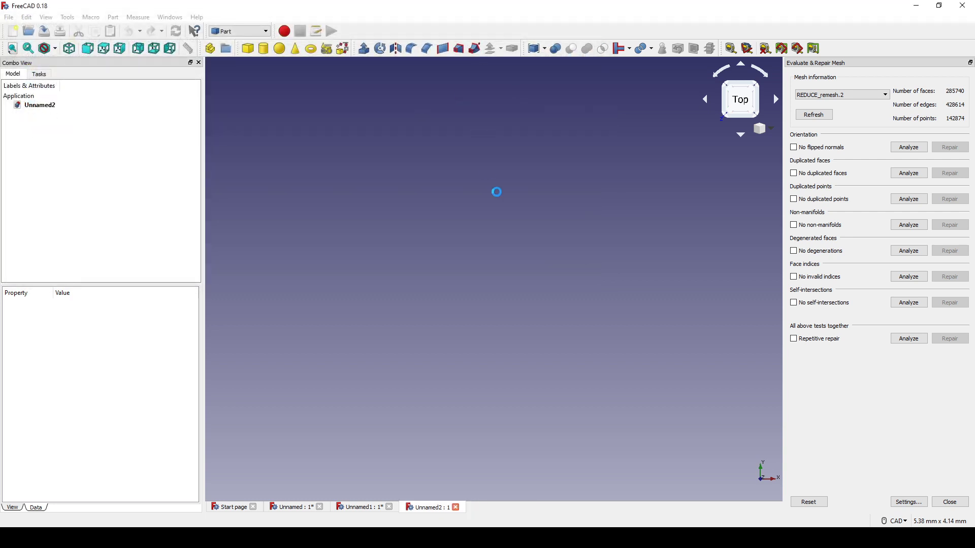